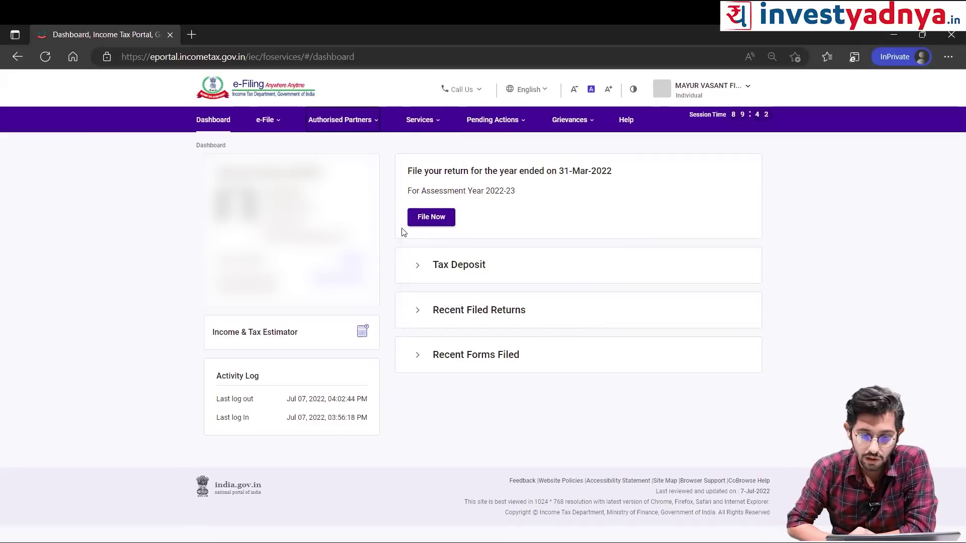
- Start filing the income tax return for assessment year 2022-23 (Current A.Y.) in online mode
{"action": "left_click", "coordinate": [439, 223]}
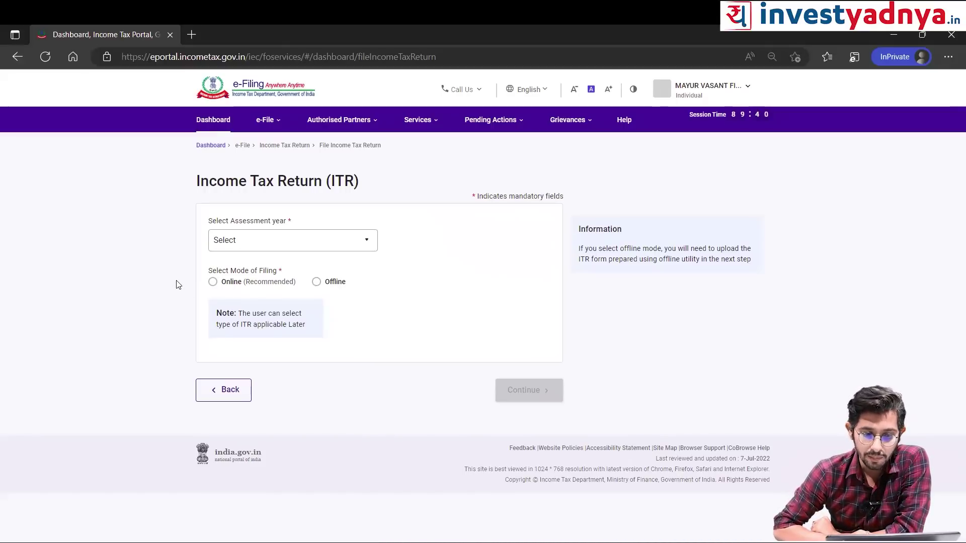
{"action": "left_click", "coordinate": [257, 245]}
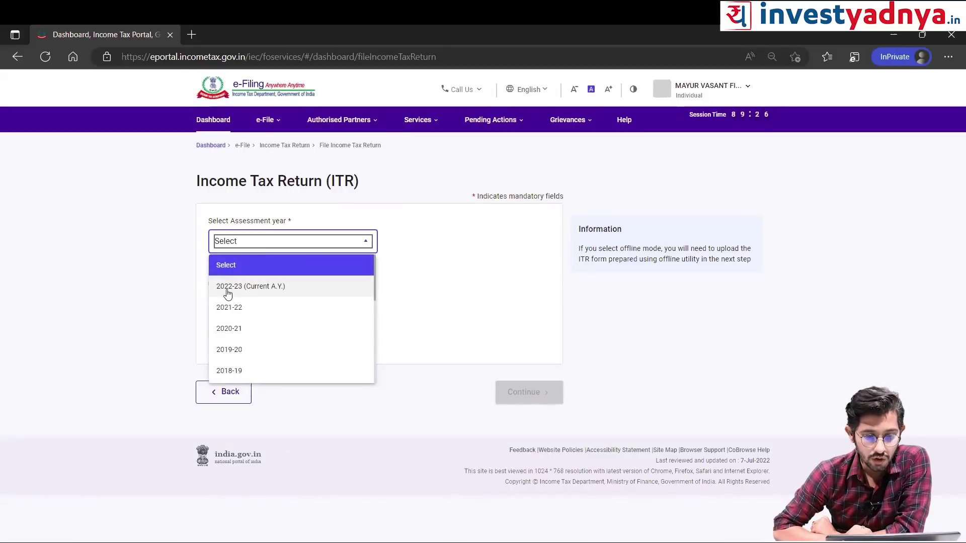
{"action": "left_click", "coordinate": [263, 291]}
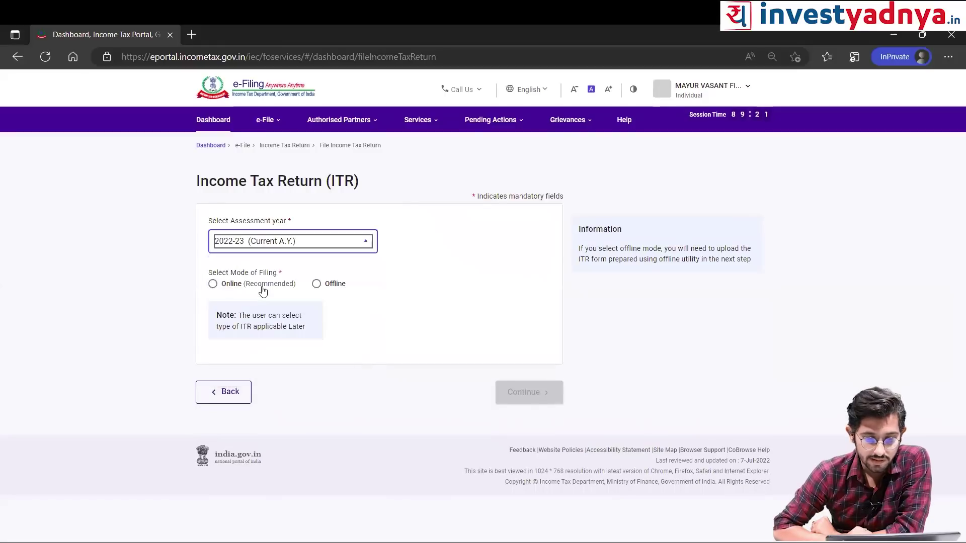
{"action": "left_click", "coordinate": [212, 285]}
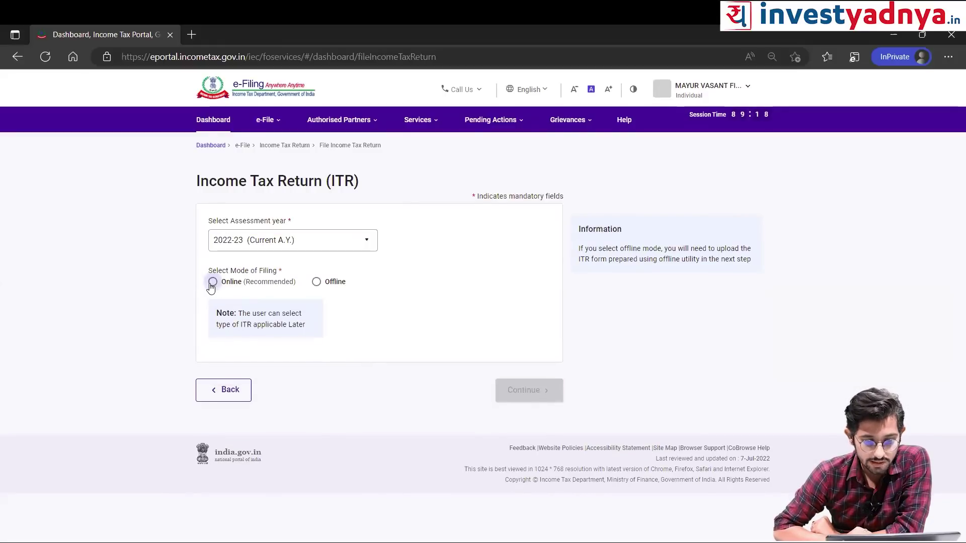
{"action": "left_click", "coordinate": [519, 389]}
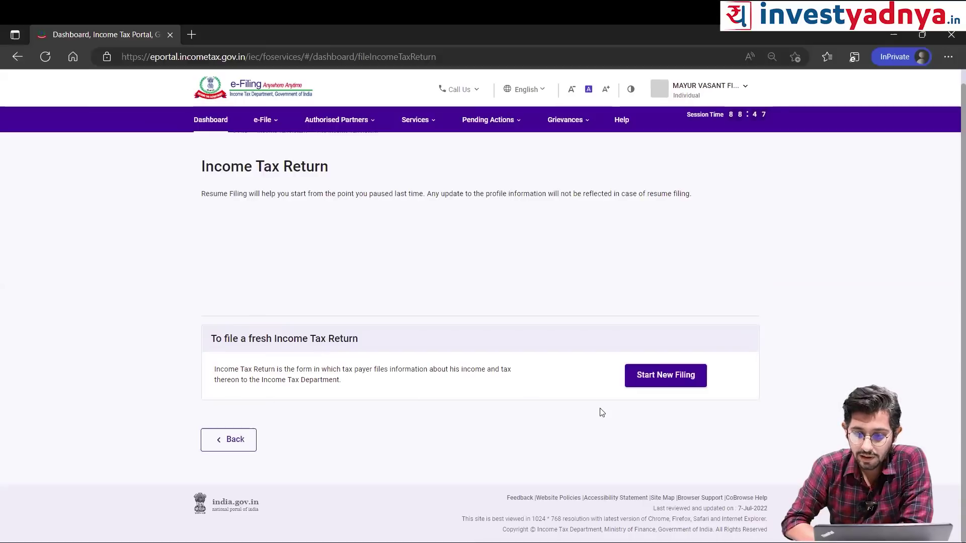
- Start a new filing with the status Individual and proceed with the ITR-1 form
{"action": "left_click", "coordinate": [652, 379]}
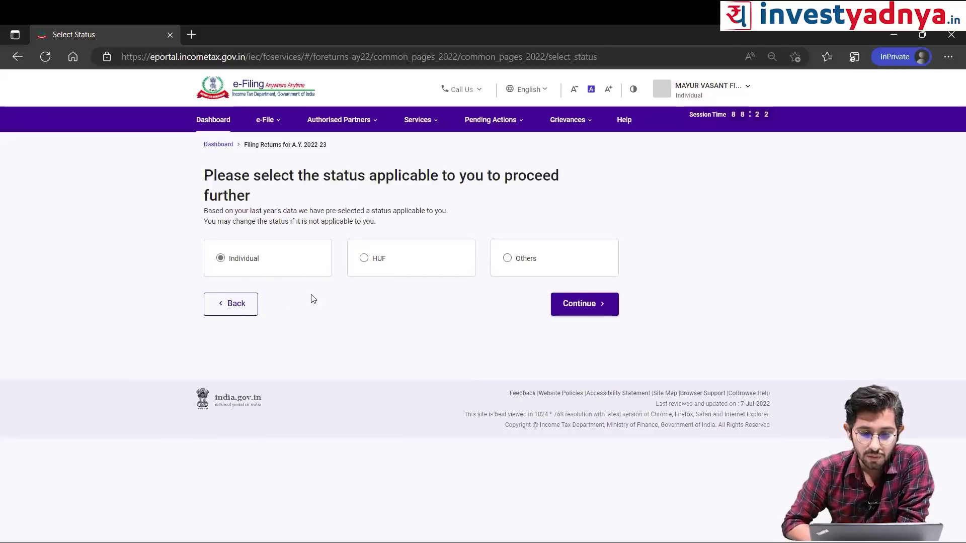
{"action": "left_click", "coordinate": [579, 304]}
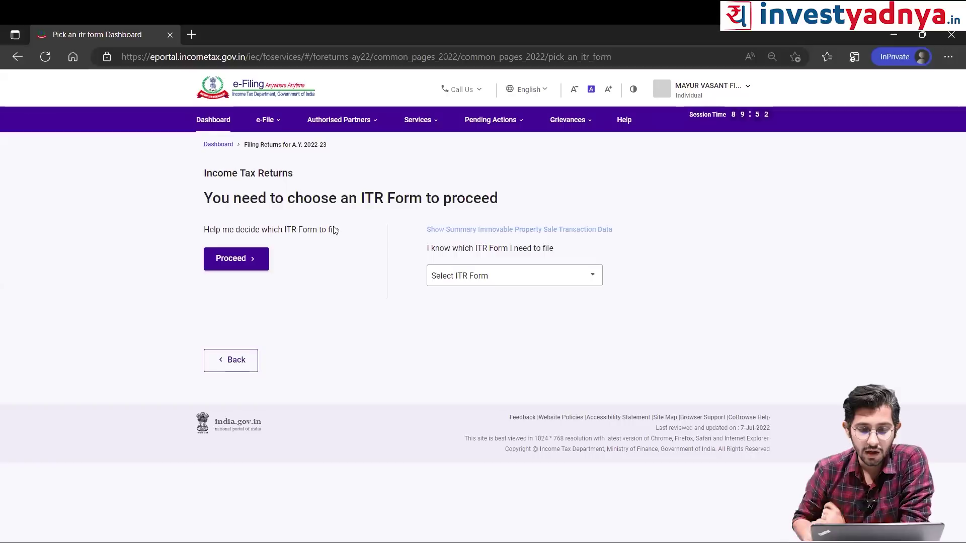
{"action": "left_click", "coordinate": [461, 280]}
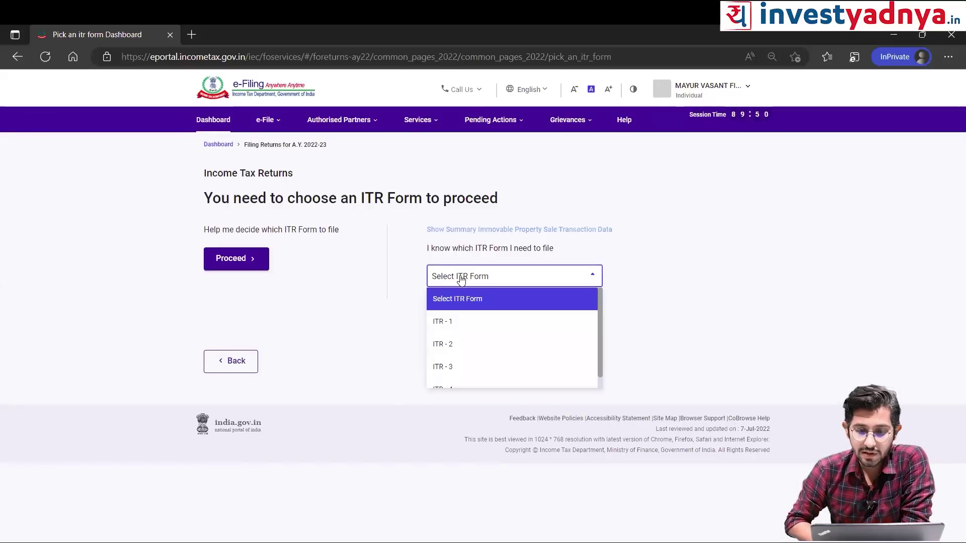
{"action": "left_click", "coordinate": [449, 326]}
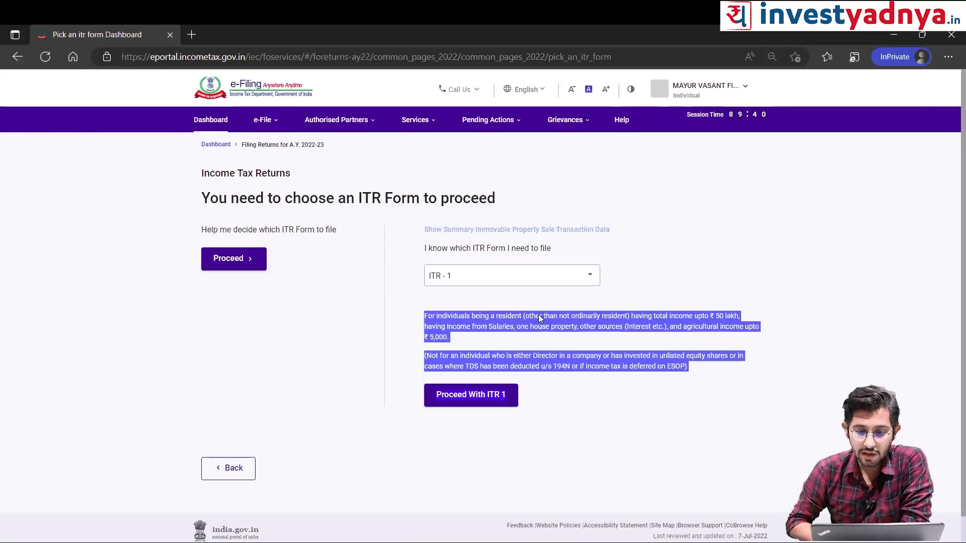
{"action": "left_click", "coordinate": [649, 296]}
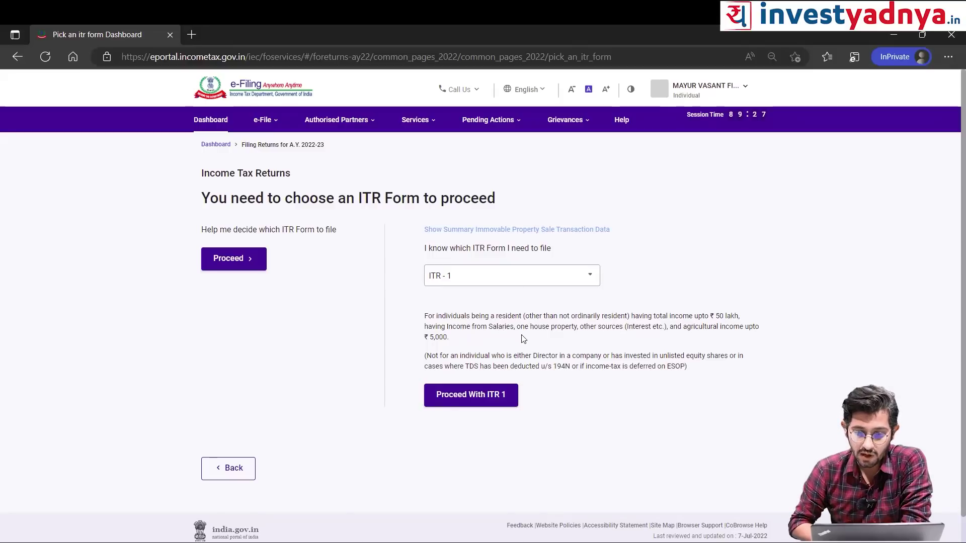
{"action": "left_click", "coordinate": [460, 397]}
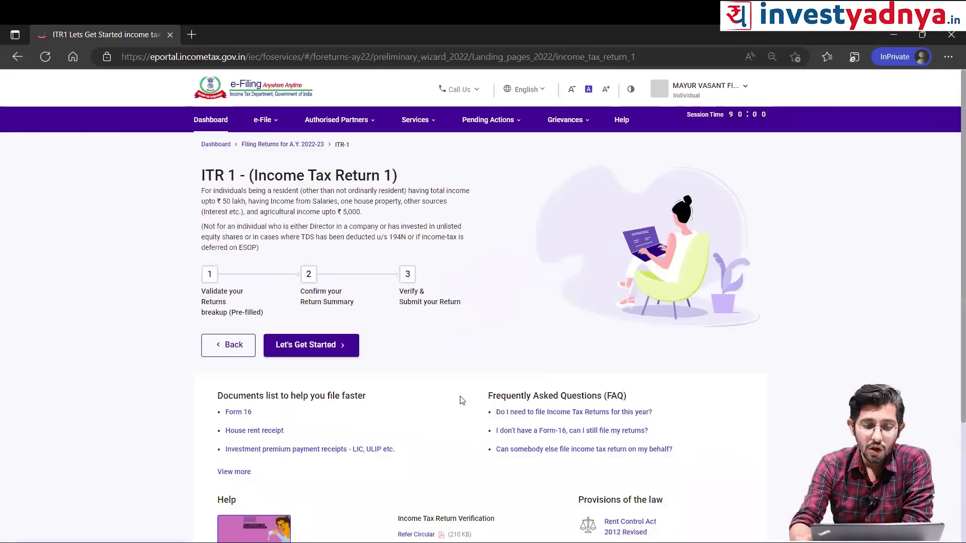
- Get started with the ITR-1 return and give "Taxable income is more than basic exemption limit" as the reason for filing
{"action": "scroll", "coordinate": [462, 400], "scroll_direction": "down", "scroll_amount": 1}
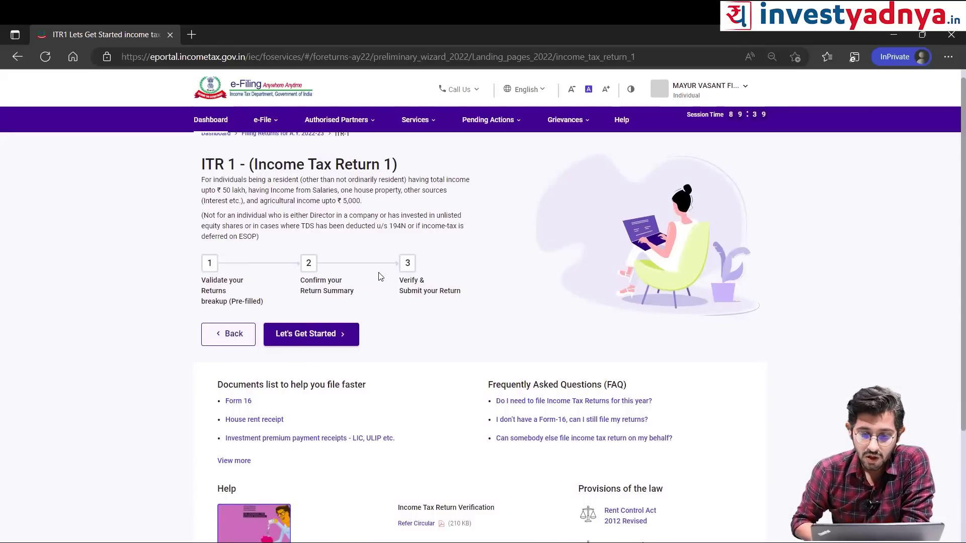
{"action": "scroll", "coordinate": [380, 277], "scroll_direction": "down", "scroll_amount": 2}
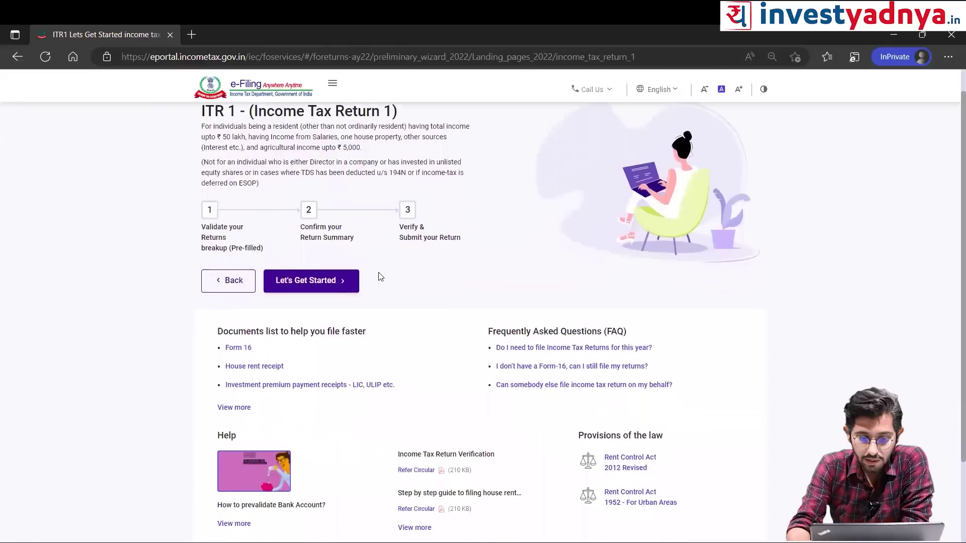
{"action": "scroll", "coordinate": [380, 276], "scroll_direction": "down", "scroll_amount": 1}
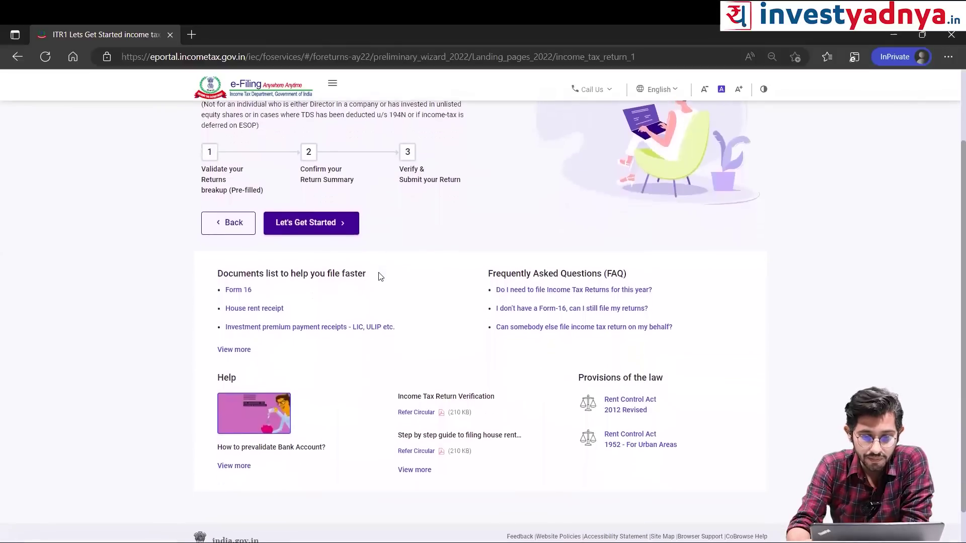
{"action": "scroll", "coordinate": [380, 277], "scroll_direction": "down", "scroll_amount": 1}
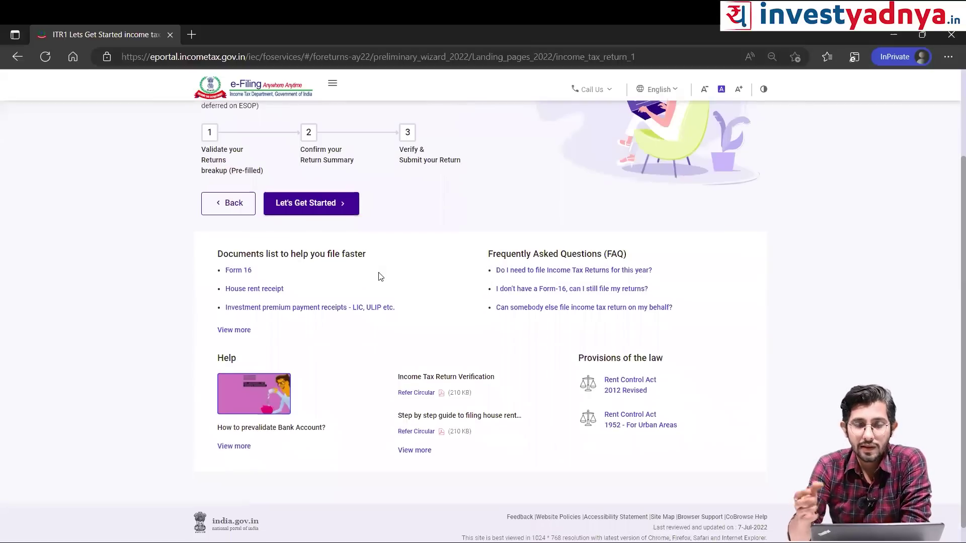
{"action": "scroll", "coordinate": [380, 276], "scroll_direction": "down", "scroll_amount": 1}
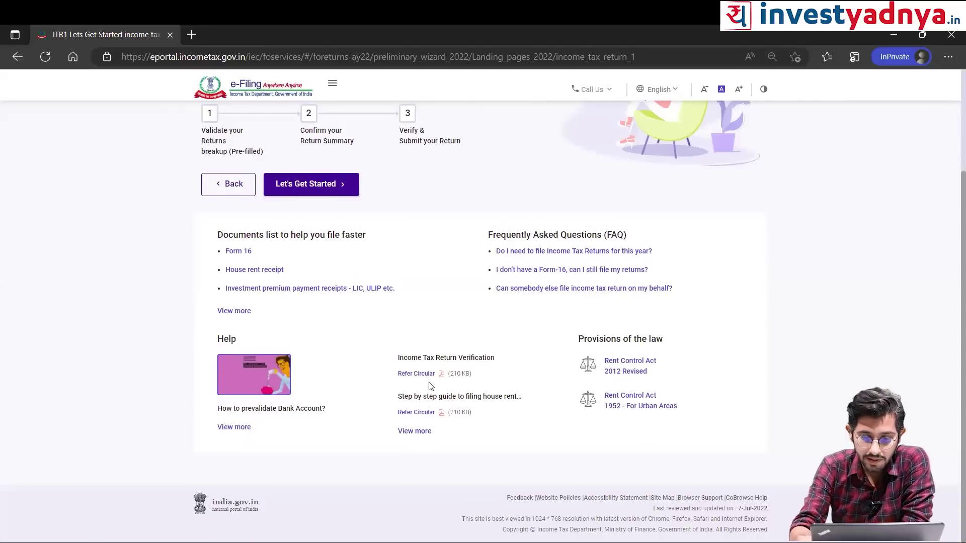
{"action": "scroll", "coordinate": [430, 386], "scroll_direction": "up", "scroll_amount": 3}
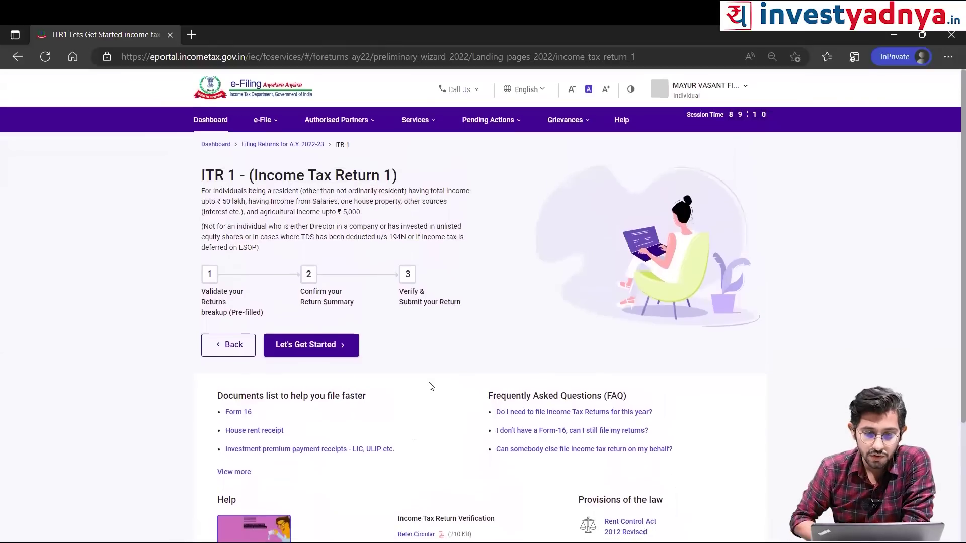
{"action": "left_click", "coordinate": [313, 348]}
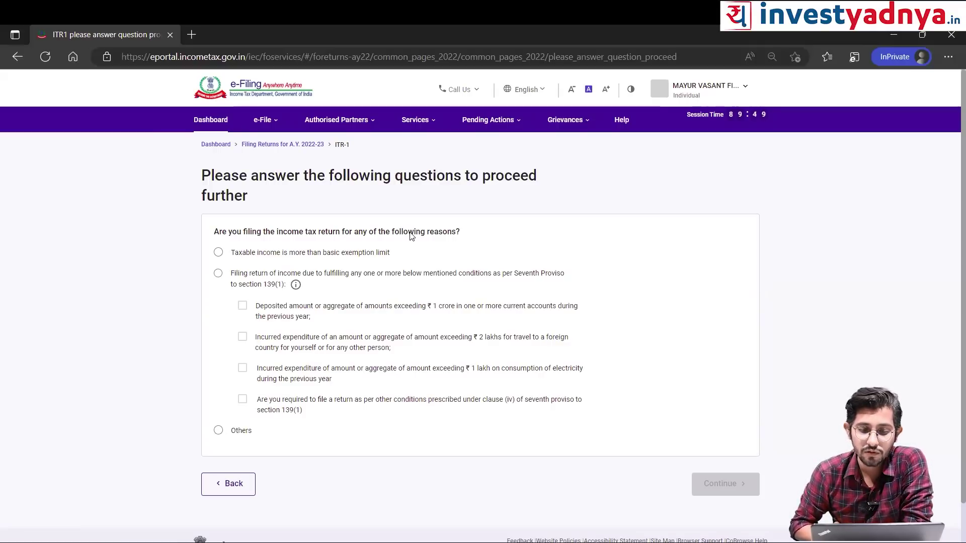
{"action": "left_click", "coordinate": [218, 254]}
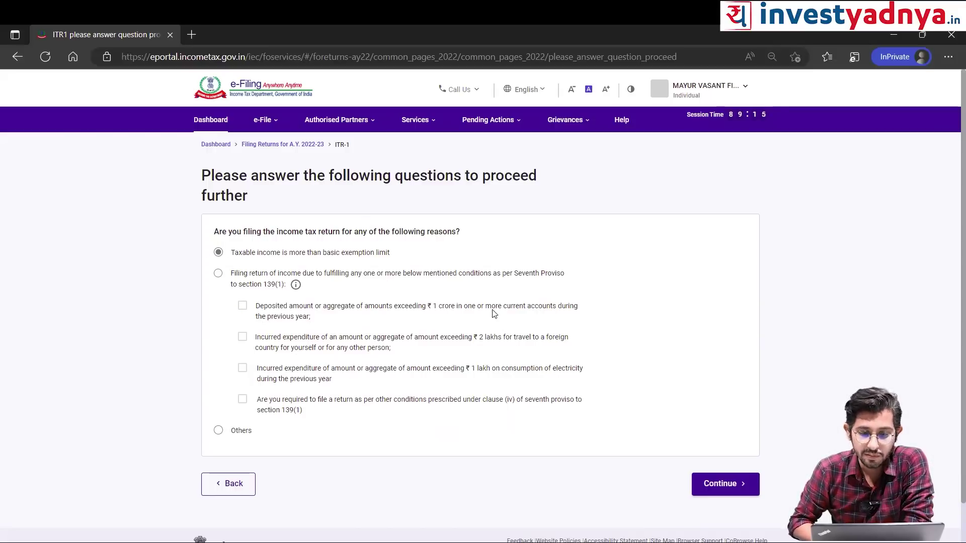
{"action": "left_click", "coordinate": [726, 491]}
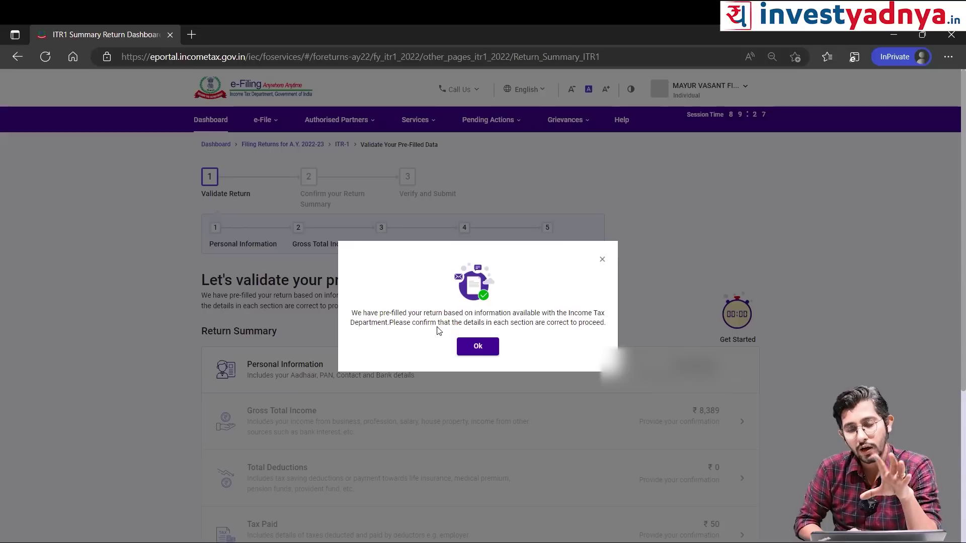
- Acknowledge the pre-filled data notice and open the Personal Information section of the return summary
{"action": "left_click", "coordinate": [479, 349]}
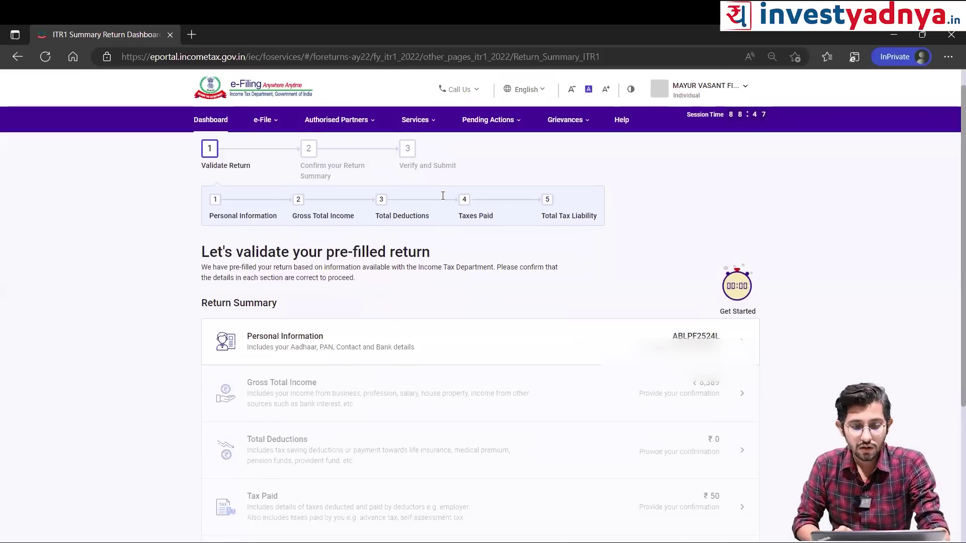
{"action": "scroll", "coordinate": [443, 196], "scroll_direction": "down", "scroll_amount": 3}
{"action": "scroll", "coordinate": [442, 195], "scroll_direction": "down", "scroll_amount": 1}
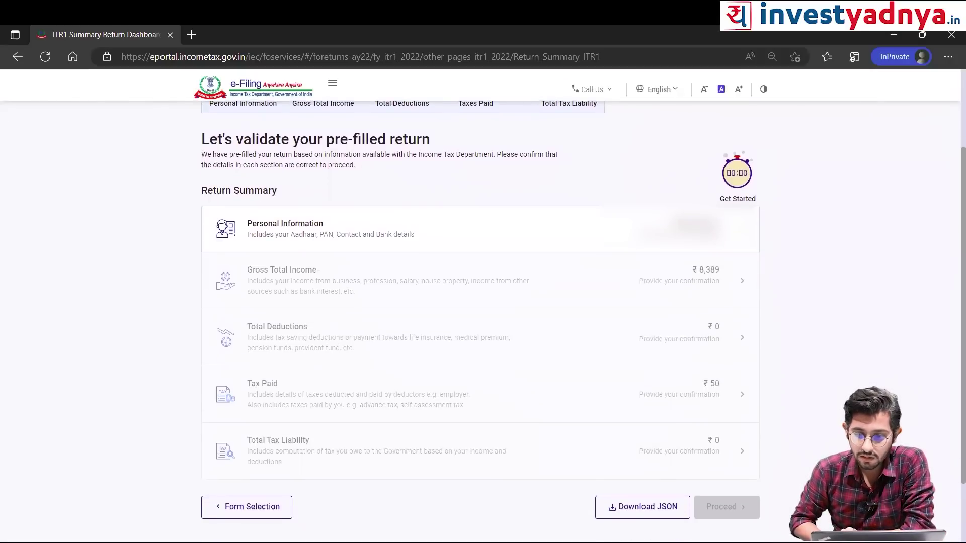
{"action": "left_click", "coordinate": [399, 227]}
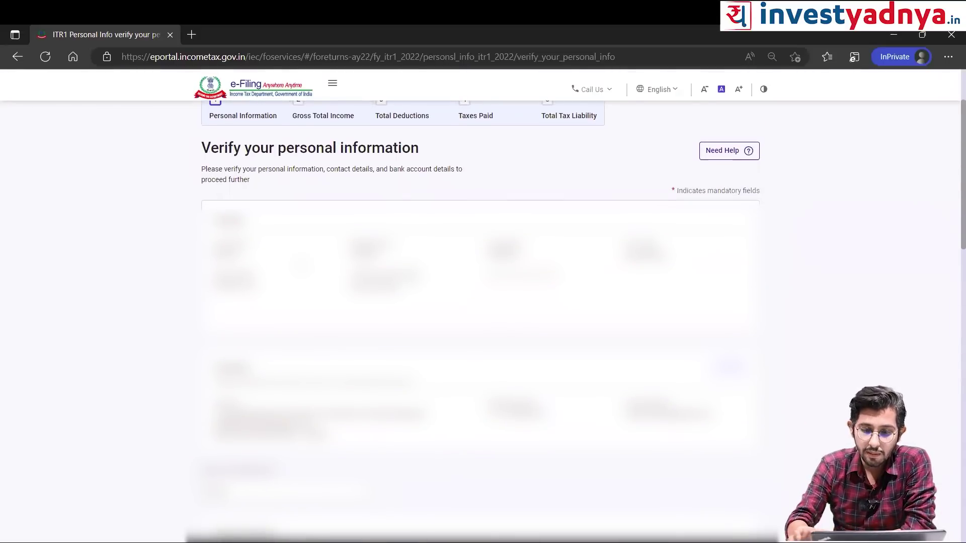
- Check the pre-filled personal and contact details, and set the Nature of Employment to Others
{"action": "scroll", "coordinate": [480, 317], "scroll_direction": "down", "scroll_amount": 3}
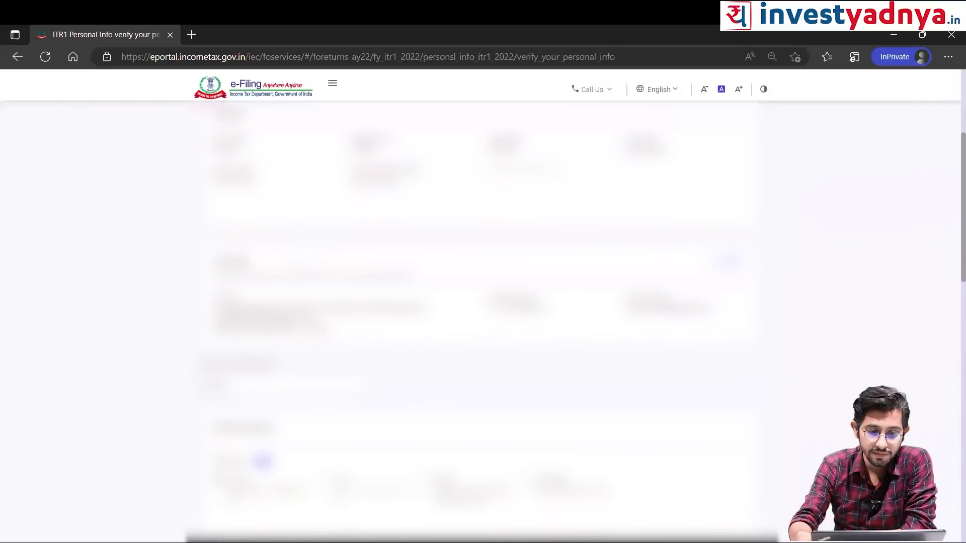
{"action": "scroll", "coordinate": [481, 317], "scroll_direction": "down", "scroll_amount": 2}
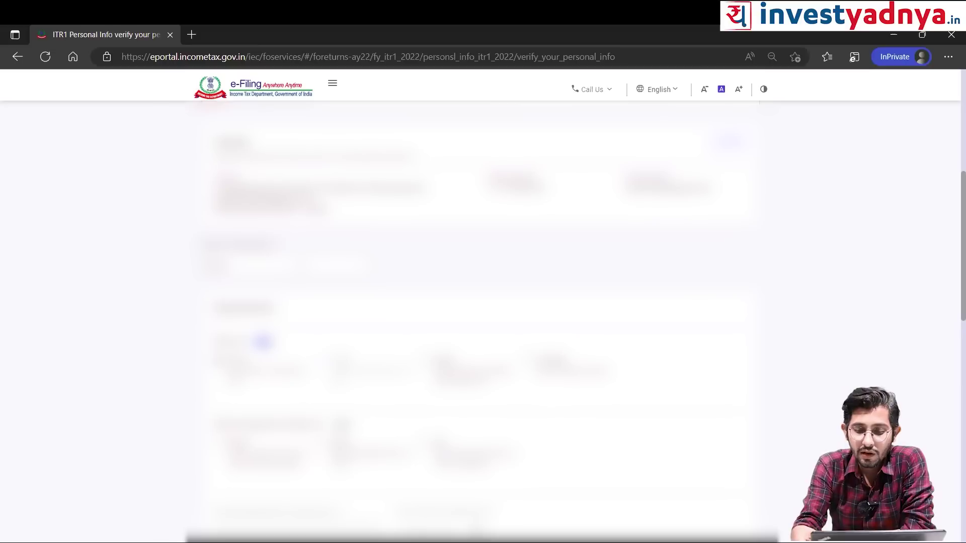
{"action": "scroll", "coordinate": [480, 317], "scroll_direction": "up", "scroll_amount": 2}
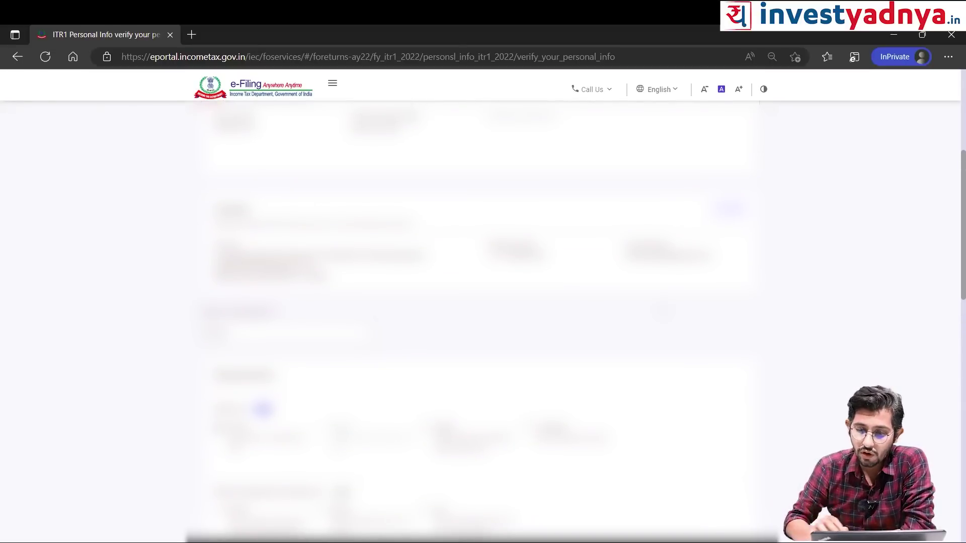
{"action": "scroll", "coordinate": [481, 317], "scroll_direction": "down", "scroll_amount": 3}
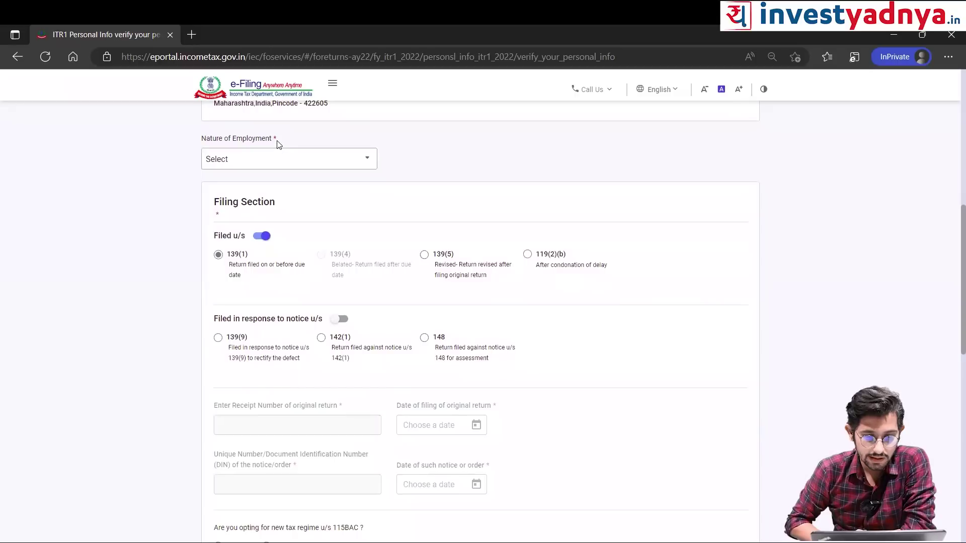
{"action": "left_click", "coordinate": [267, 165]}
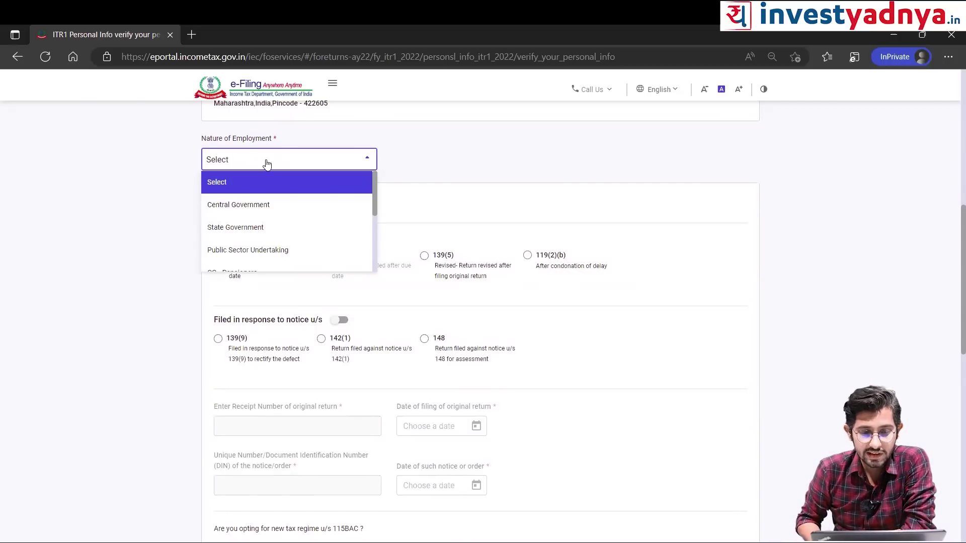
{"action": "key", "text": "Down"}
{"action": "key", "text": "Down"}
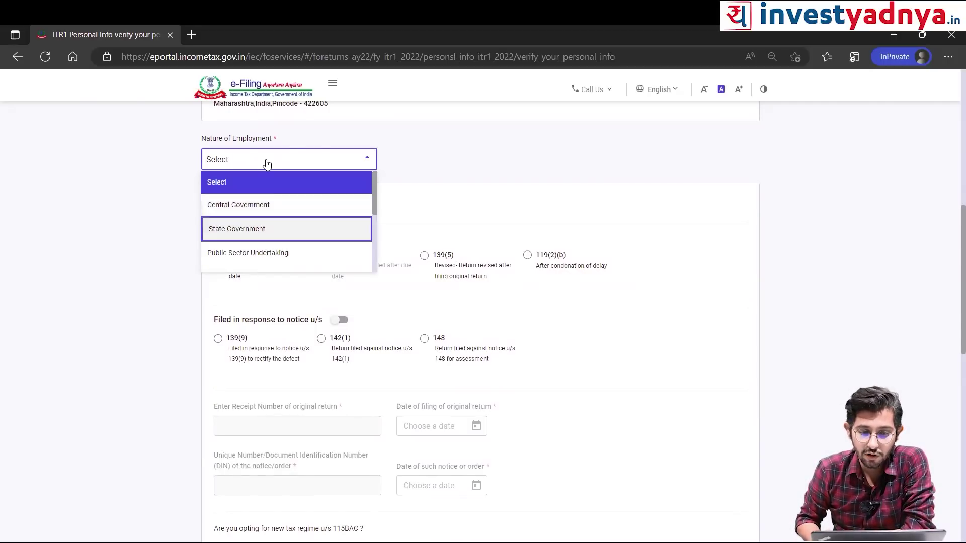
{"action": "key", "text": "Down"}
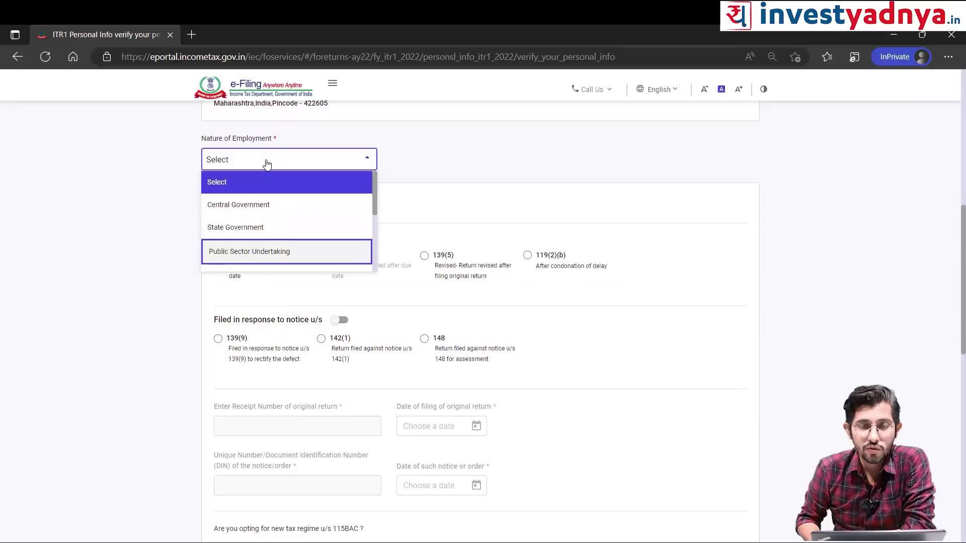
{"action": "key", "text": "Down"}
{"action": "key", "text": "Down"}
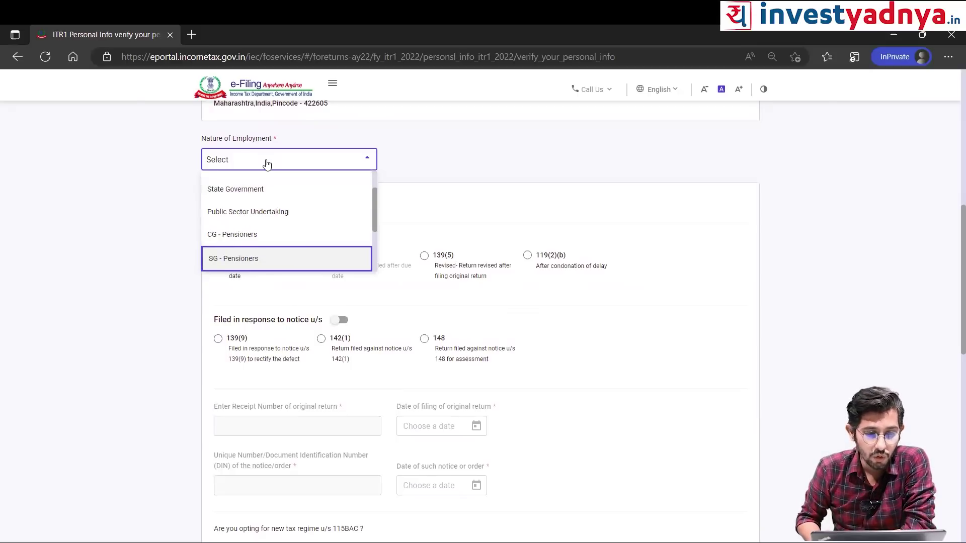
{"action": "key", "text": "Down"}
{"action": "key", "text": "Down"}
{"action": "key", "text": "Down"}
{"action": "key", "text": "Up"}
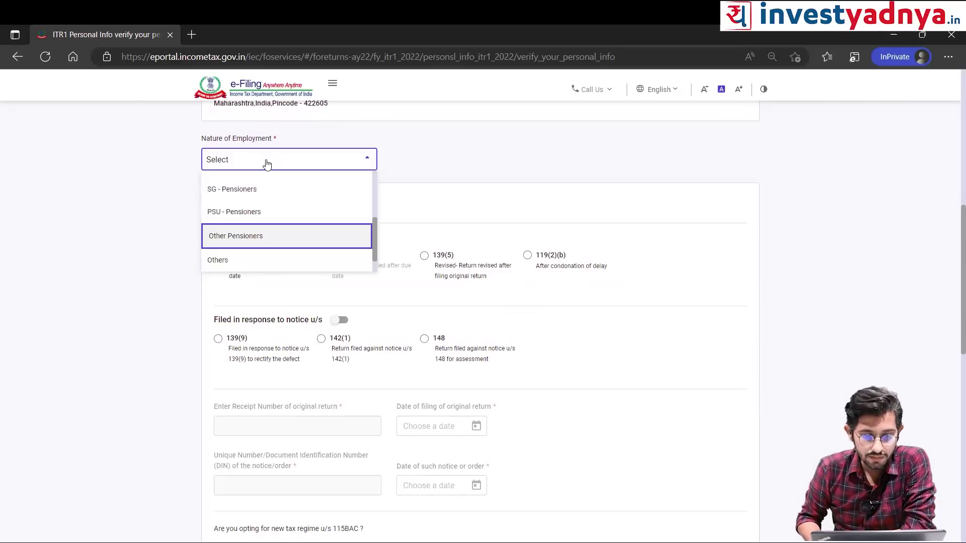
{"action": "key", "text": "Down"}
{"action": "key", "text": "Up"}
{"action": "key", "text": "Up"}
{"action": "key", "text": "Up"}
{"action": "key", "text": "Up"}
{"action": "key", "text": "Down"}
{"action": "key", "text": "Down"}
{"action": "key", "text": "Down"}
{"action": "key", "text": "Down"}
{"action": "key", "text": "Down"}
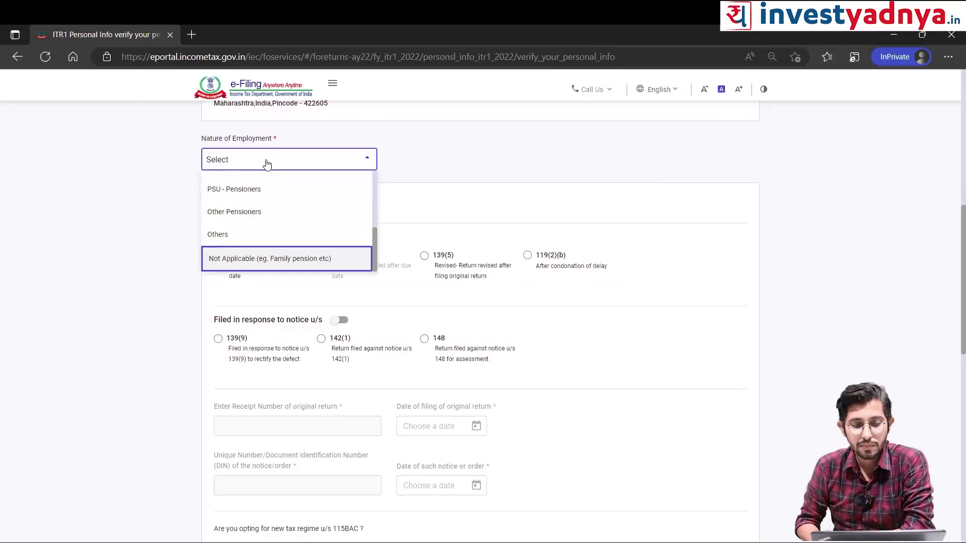
{"action": "key", "text": "Up"}
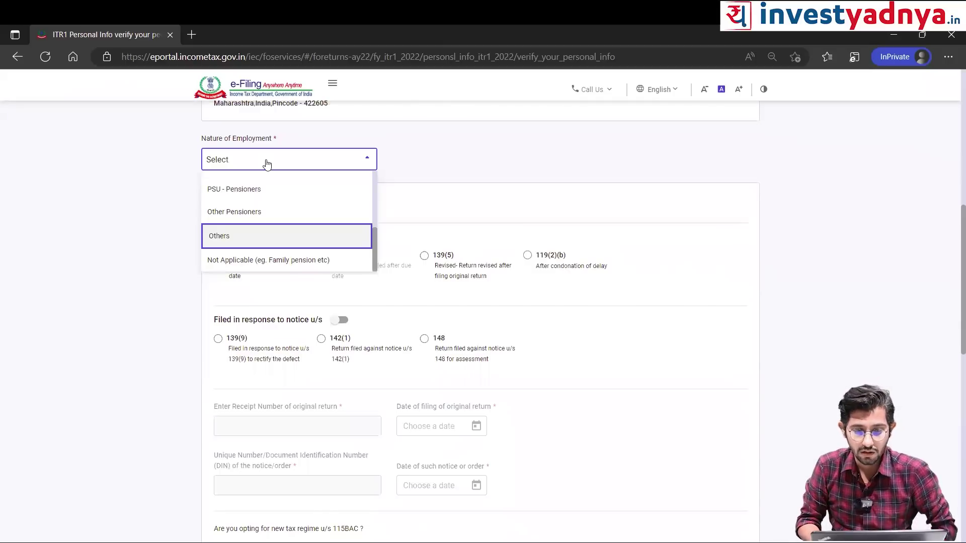
{"action": "key", "text": "Up"}
{"action": "key", "text": "Up"}
{"action": "key", "text": "Up"}
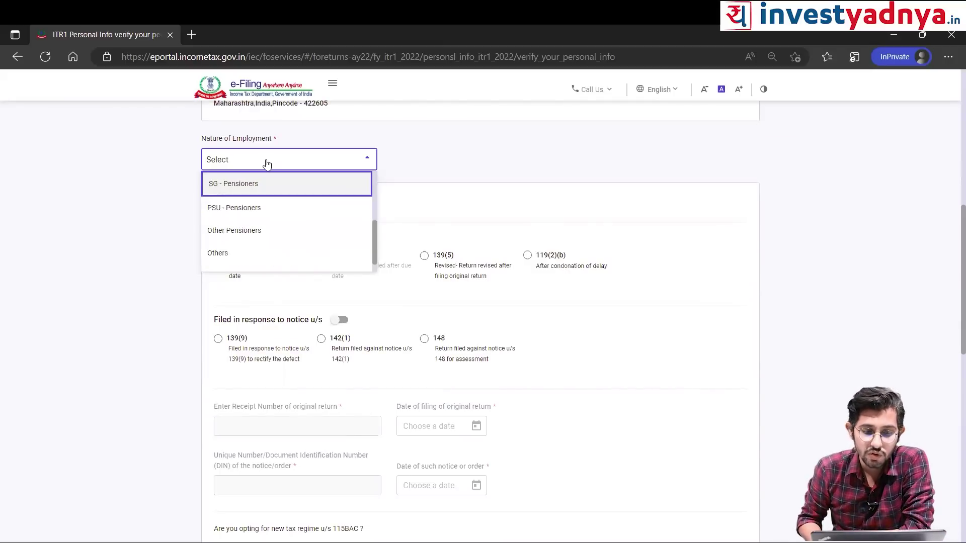
{"action": "key", "text": "Down"}
{"action": "key", "text": "Down"}
{"action": "key", "text": "Down"}
{"action": "key", "text": "Down"}
{"action": "key", "text": "Up"}
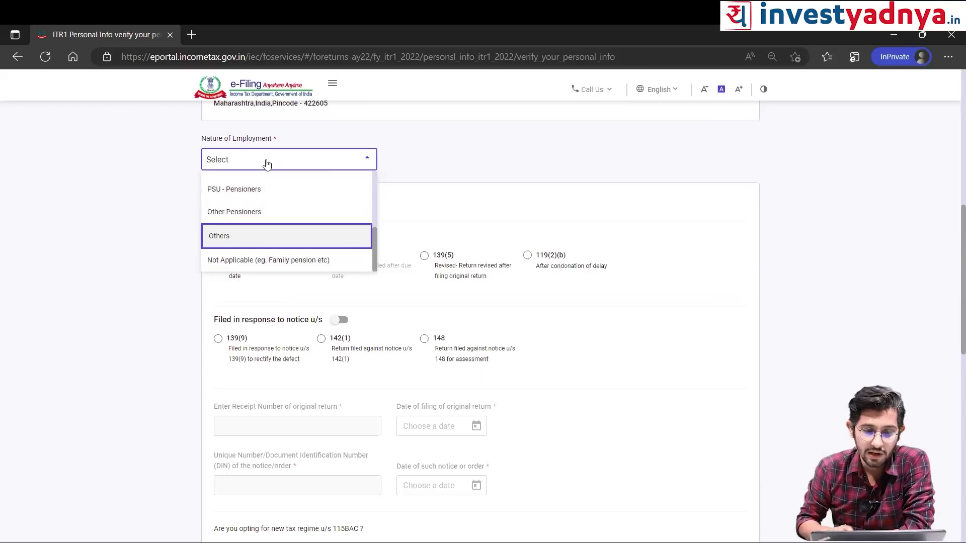
{"action": "key", "text": "Return"}
- Review the Filing Section with 139(1) selected and answer No to opting for the new tax regime u/s 115BAC
{"action": "scroll", "coordinate": [152, 201], "scroll_direction": "down", "scroll_amount": 2}
{"action": "scroll", "coordinate": [153, 202], "scroll_direction": "up", "scroll_amount": 1}
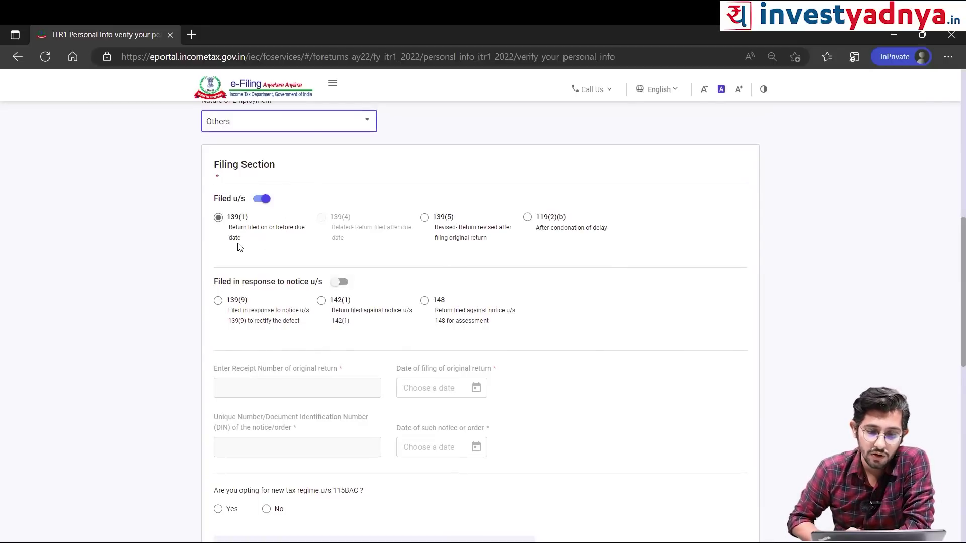
{"action": "scroll", "coordinate": [239, 247], "scroll_direction": "down", "scroll_amount": 5}
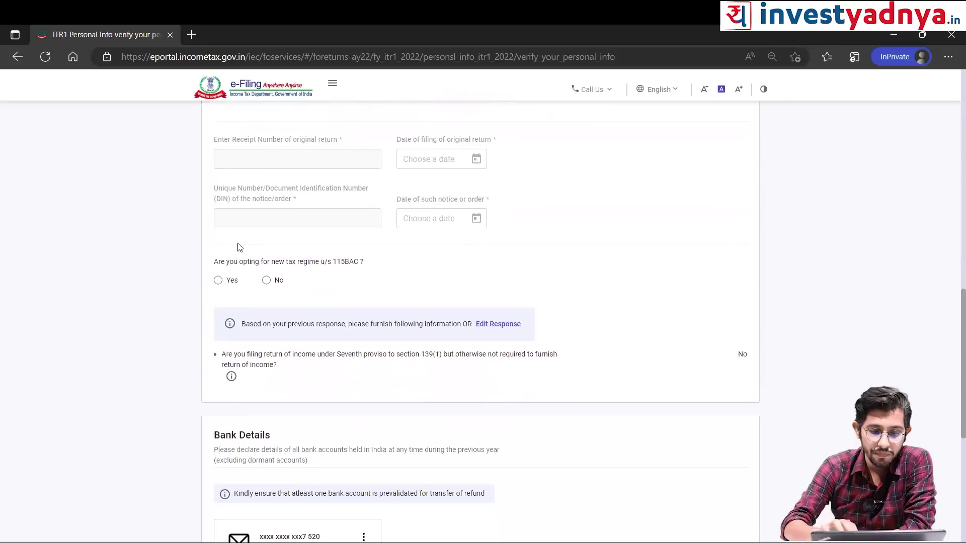
{"action": "scroll", "coordinate": [239, 247], "scroll_direction": "down", "scroll_amount": 1}
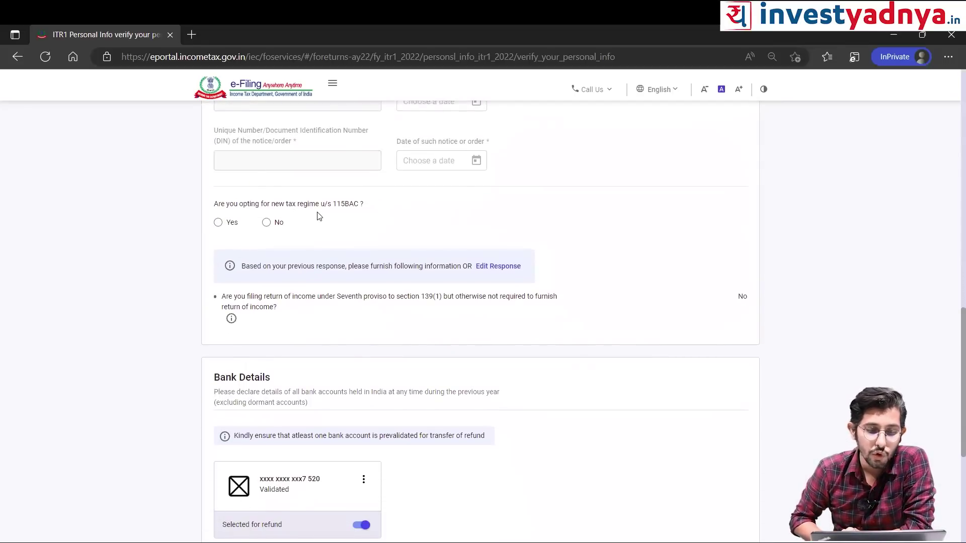
{"action": "left_click", "coordinate": [266, 223]}
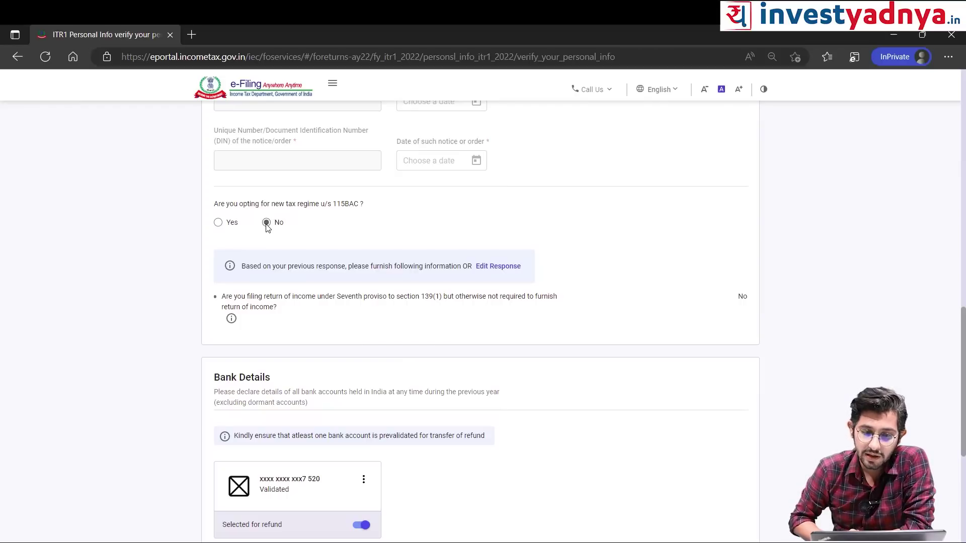
- Try opting for the new tax regime u/s 115BAC, read and accept its notice on disallowed deductions, and switch the answer back to No
{"action": "left_click", "coordinate": [219, 223]}
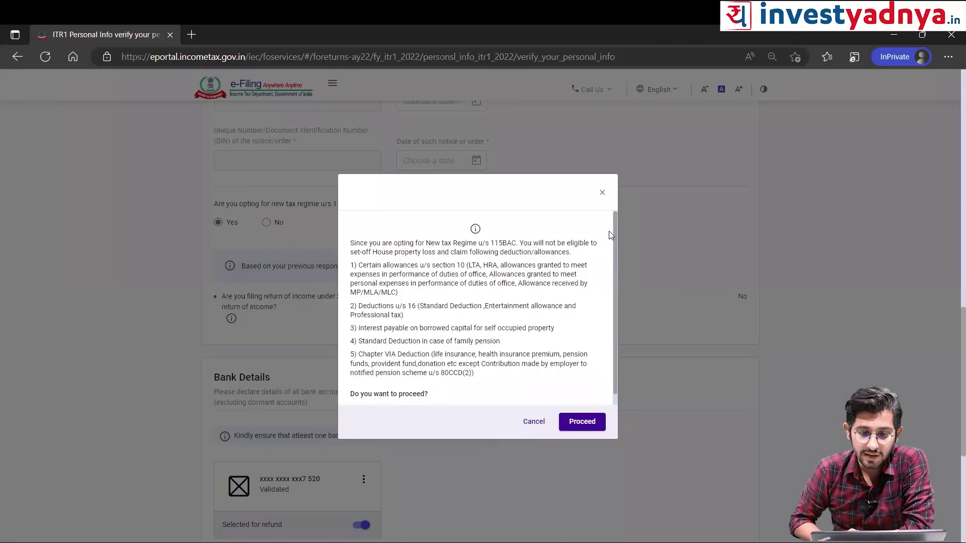
{"action": "left_click_drag", "start_coordinate": [615, 234], "coordinate": [614, 253]}
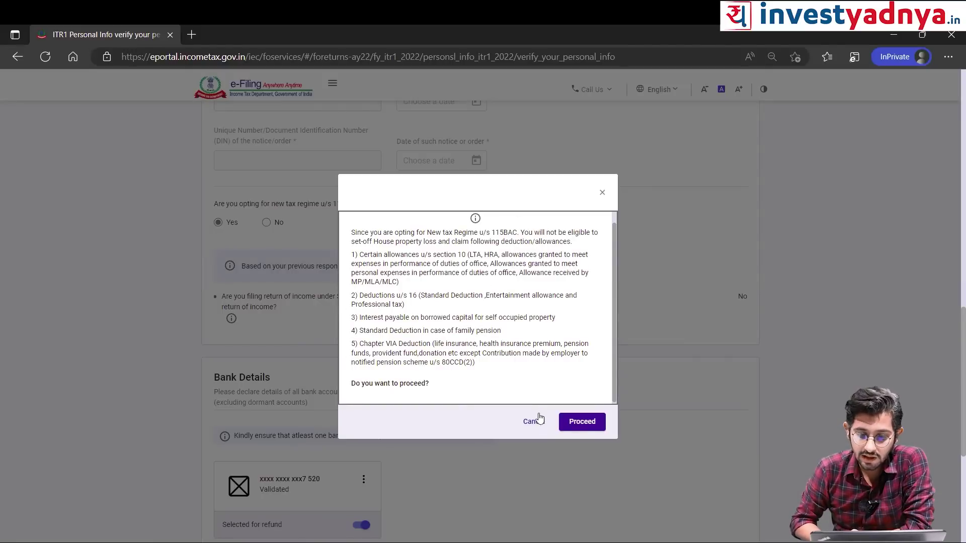
{"action": "left_click", "coordinate": [579, 422]}
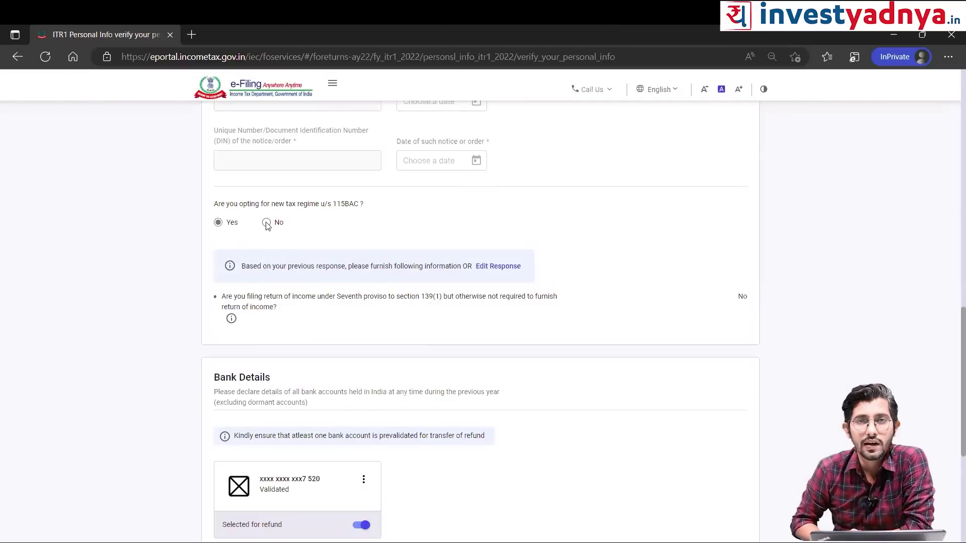
{"action": "left_click", "coordinate": [266, 223]}
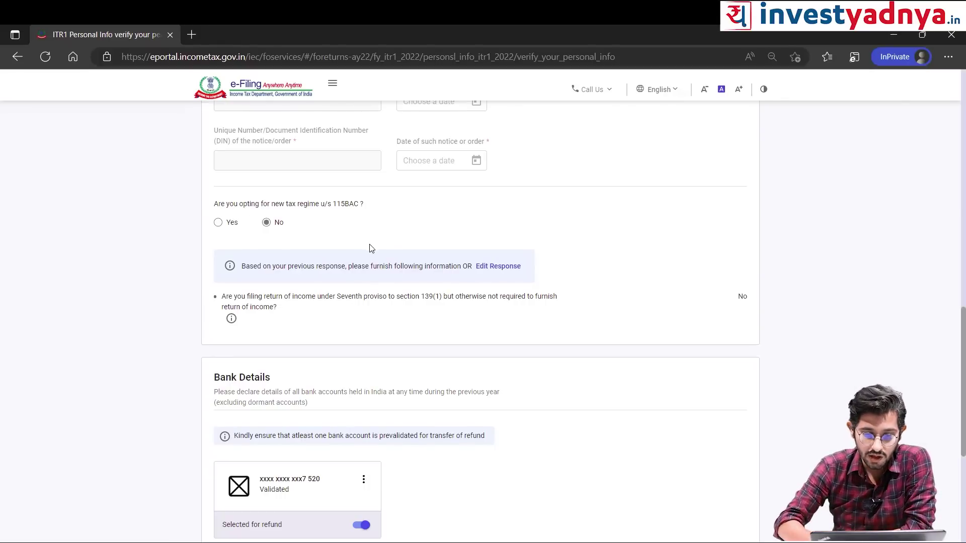
{"action": "scroll", "coordinate": [372, 248], "scroll_direction": "down", "scroll_amount": 4}
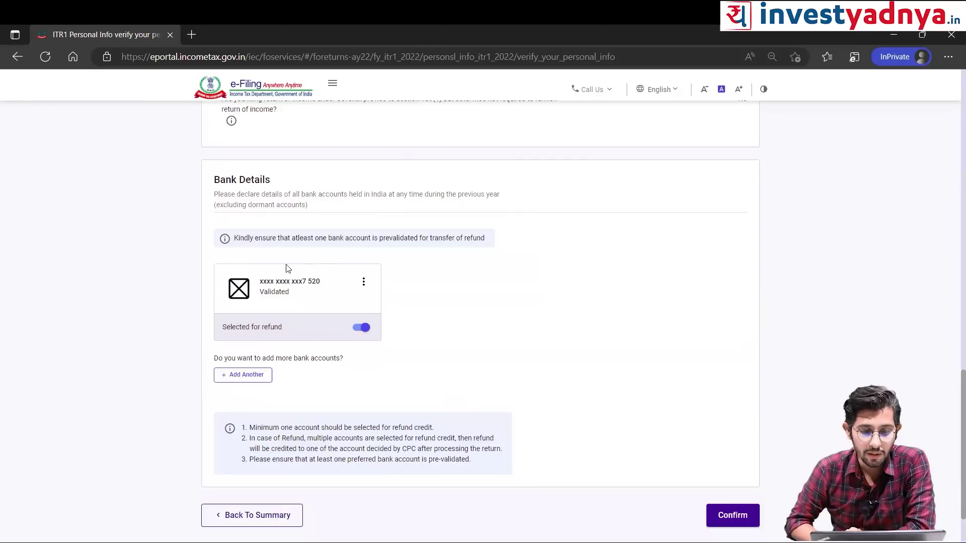
{"action": "left_click", "coordinate": [241, 378]}
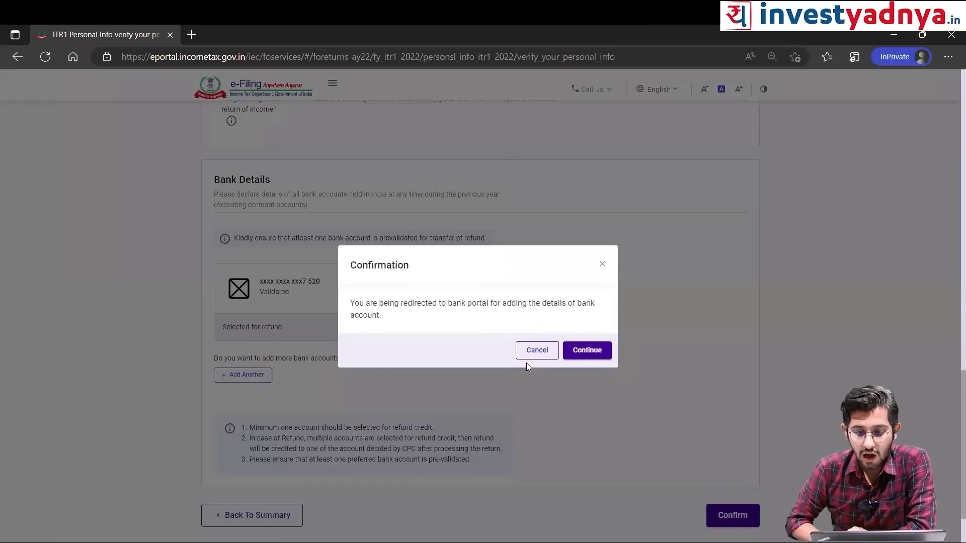
{"action": "left_click", "coordinate": [537, 351]}
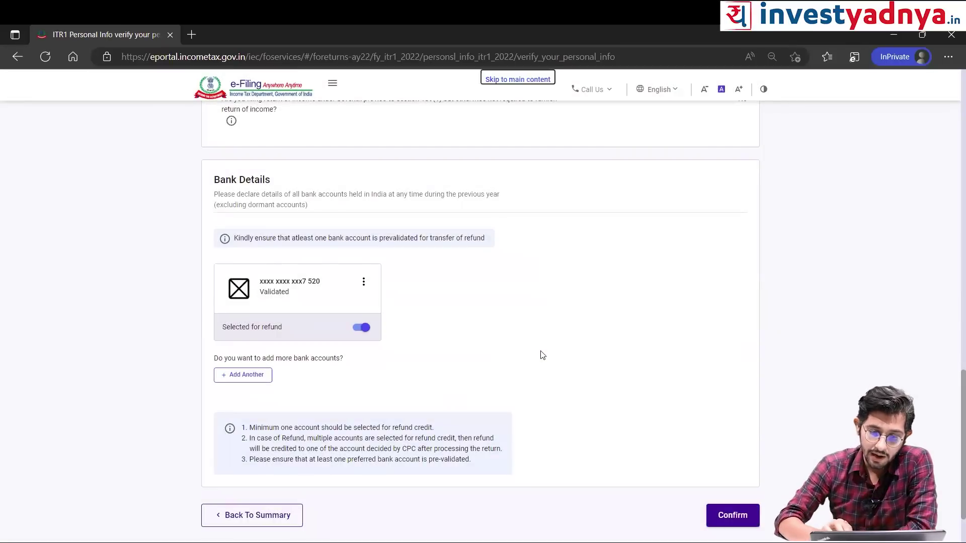
- Confirm the Personal Information section and open the Gross Total Income section of the return summary
{"action": "scroll", "coordinate": [543, 356], "scroll_direction": "down", "scroll_amount": 20}
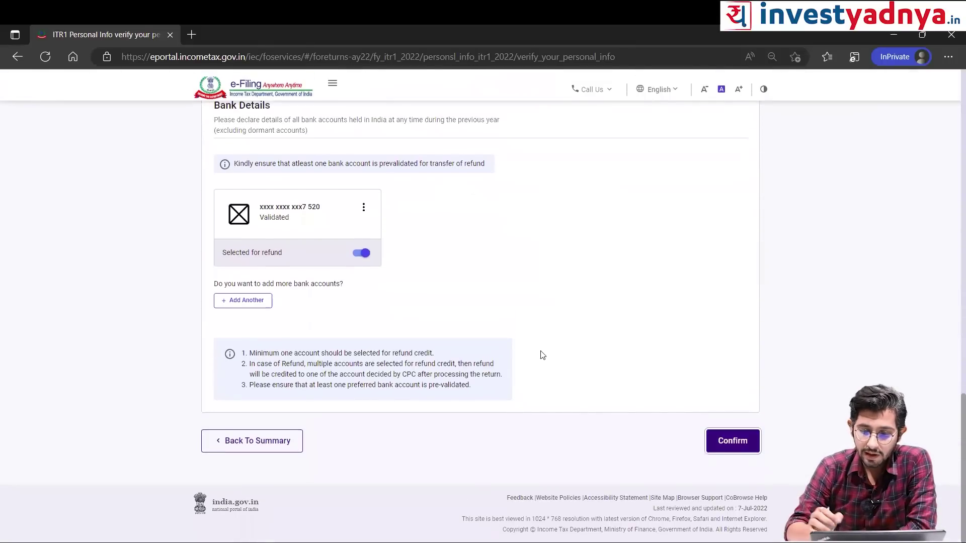
{"action": "key", "text": "Return"}
{"action": "scroll", "coordinate": [542, 355], "scroll_direction": "down", "scroll_amount": 2}
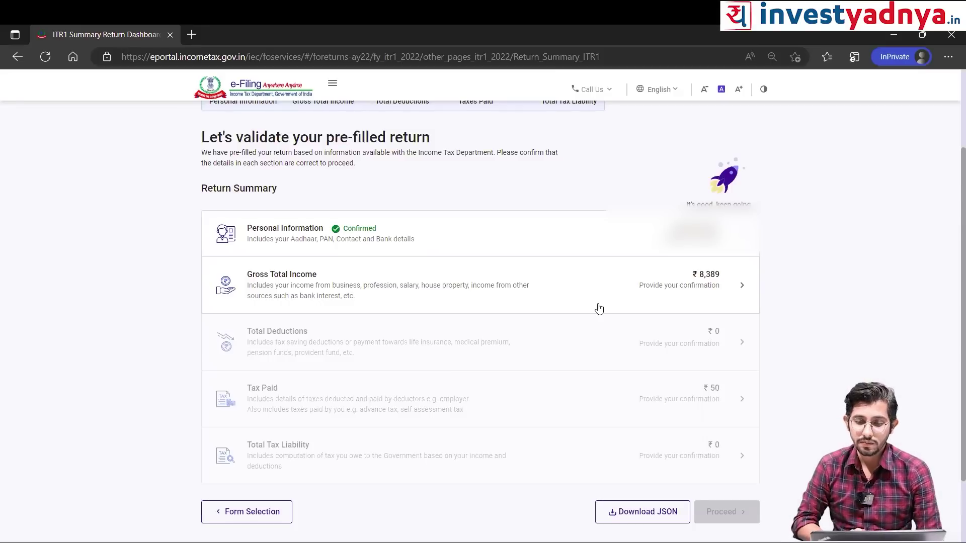
{"action": "left_click", "coordinate": [673, 298]}
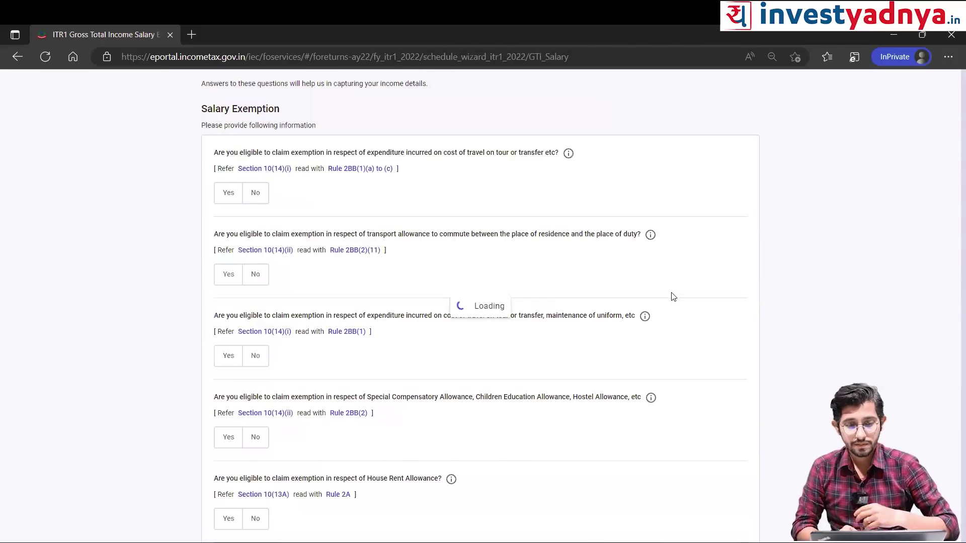
- Review the Salary Exemption questions and answer Yes to the Section 10(14)(i) exemption for travel, transfer and uniform expenditure
{"action": "scroll", "coordinate": [673, 296], "scroll_direction": "down", "scroll_amount": 2}
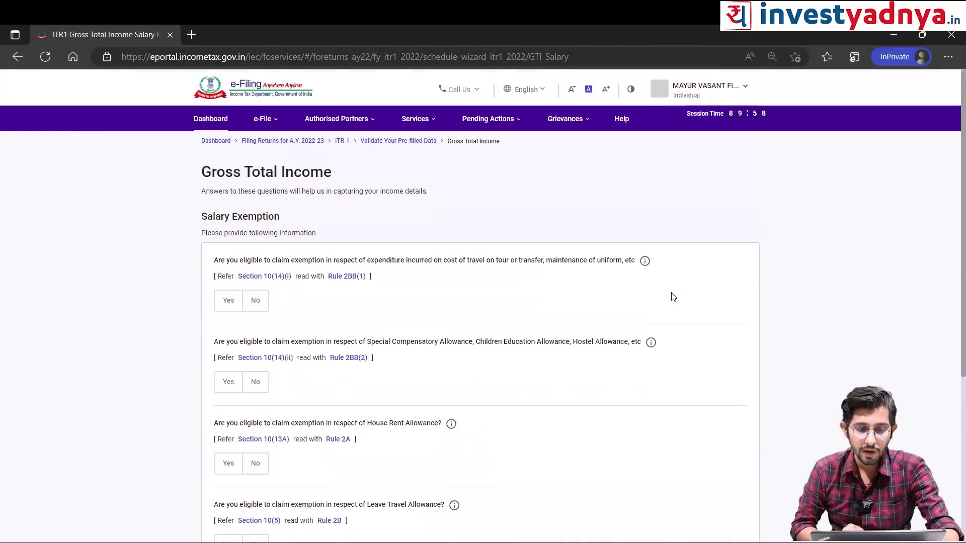
{"action": "scroll", "coordinate": [673, 297], "scroll_direction": "up", "scroll_amount": 2}
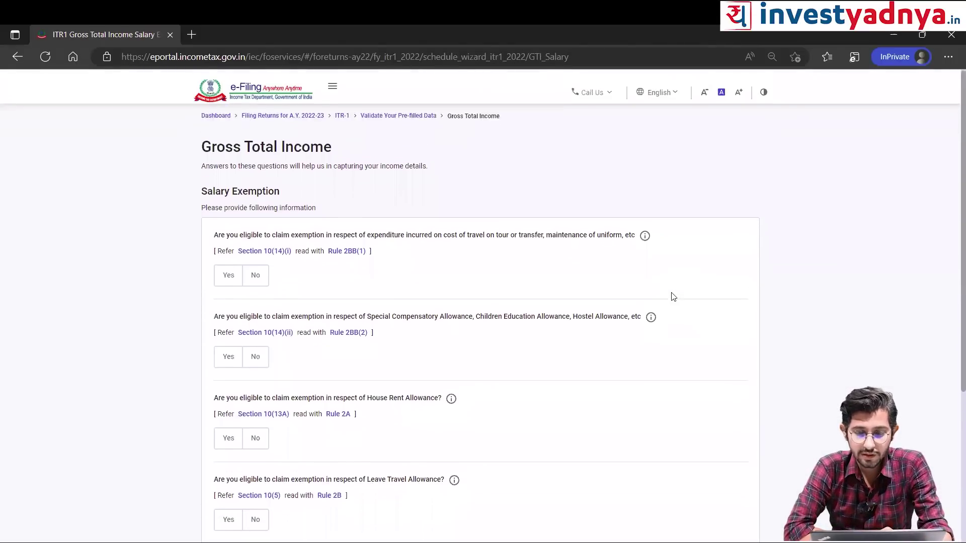
{"action": "scroll", "coordinate": [672, 297], "scroll_direction": "down", "scroll_amount": 2}
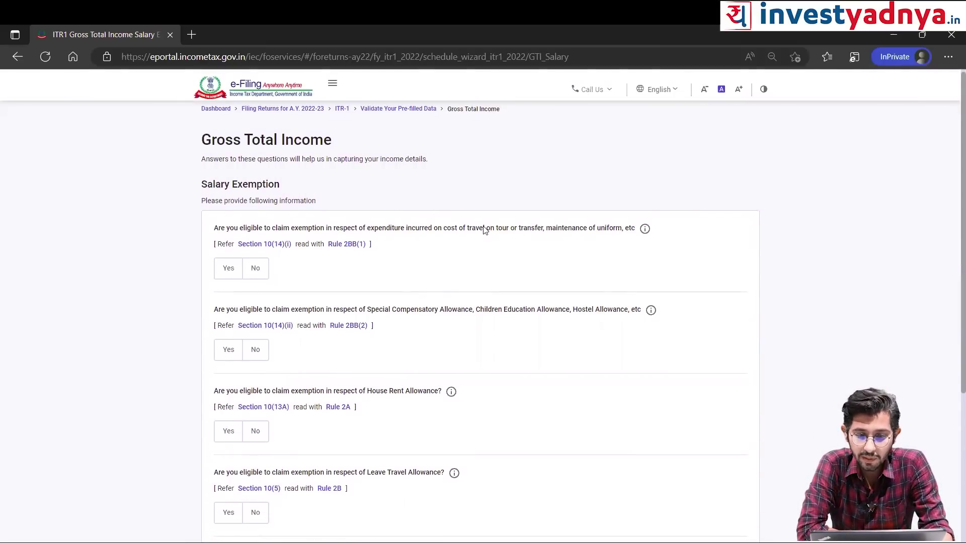
{"action": "scroll", "coordinate": [484, 230], "scroll_direction": "down", "scroll_amount": 1}
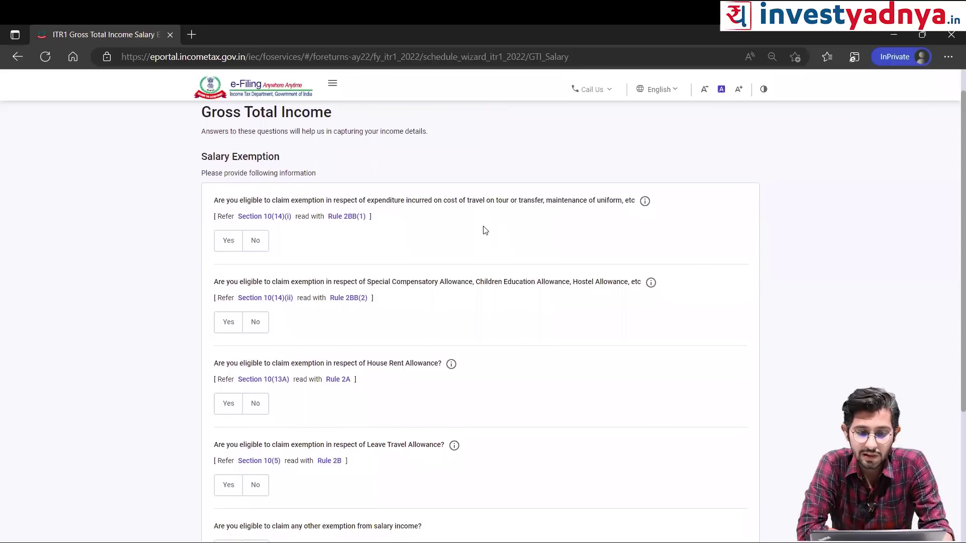
{"action": "scroll", "coordinate": [485, 230], "scroll_direction": "down", "scroll_amount": 1}
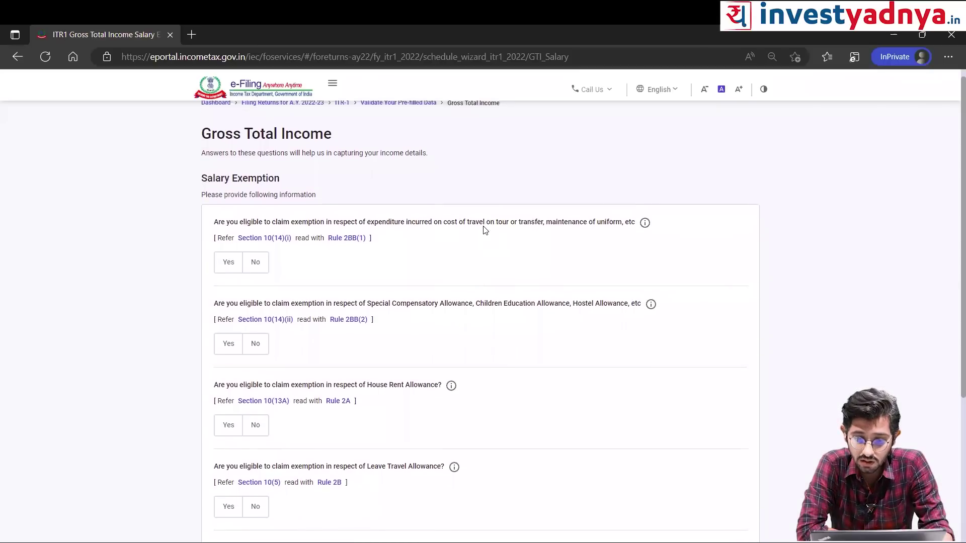
{"action": "scroll", "coordinate": [485, 230], "scroll_direction": "down", "scroll_amount": 3}
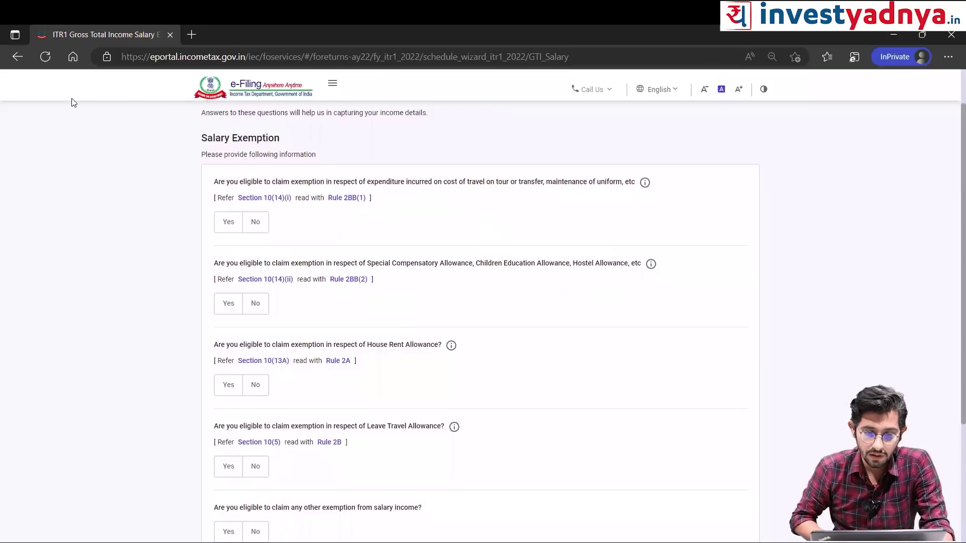
{"action": "left_click", "coordinate": [229, 223]}
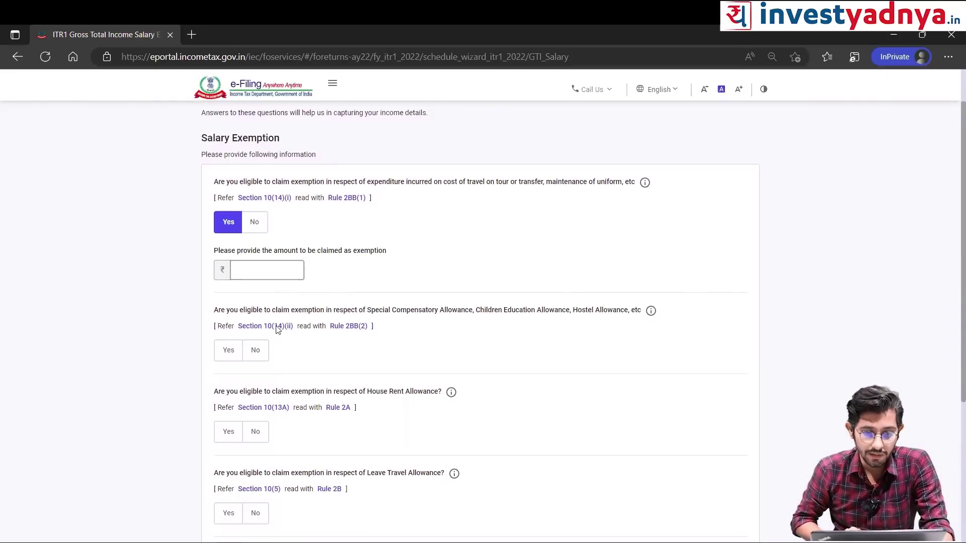
{"action": "scroll", "coordinate": [438, 278], "scroll_direction": "down", "scroll_amount": 2}
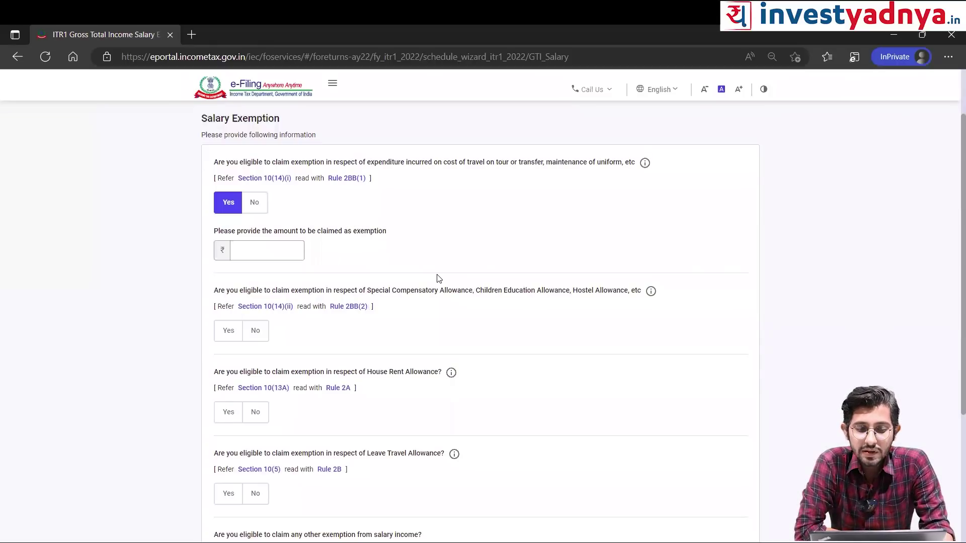
- Review the Salary Exemption questions on travel and transfer, special compensatory, house rent, leave travel and other exemptions
{"action": "scroll", "coordinate": [438, 278], "scroll_direction": "up", "scroll_amount": 2}
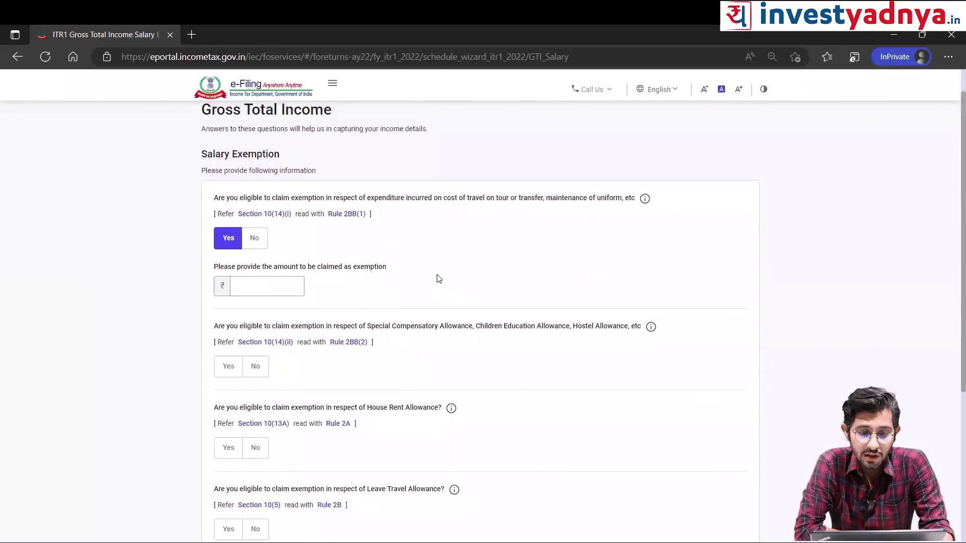
{"action": "scroll", "coordinate": [439, 279], "scroll_direction": "down", "scroll_amount": 1}
{"action": "scroll", "coordinate": [438, 278], "scroll_direction": "up", "scroll_amount": 1}
{"action": "scroll", "coordinate": [439, 278], "scroll_direction": "down", "scroll_amount": 1}
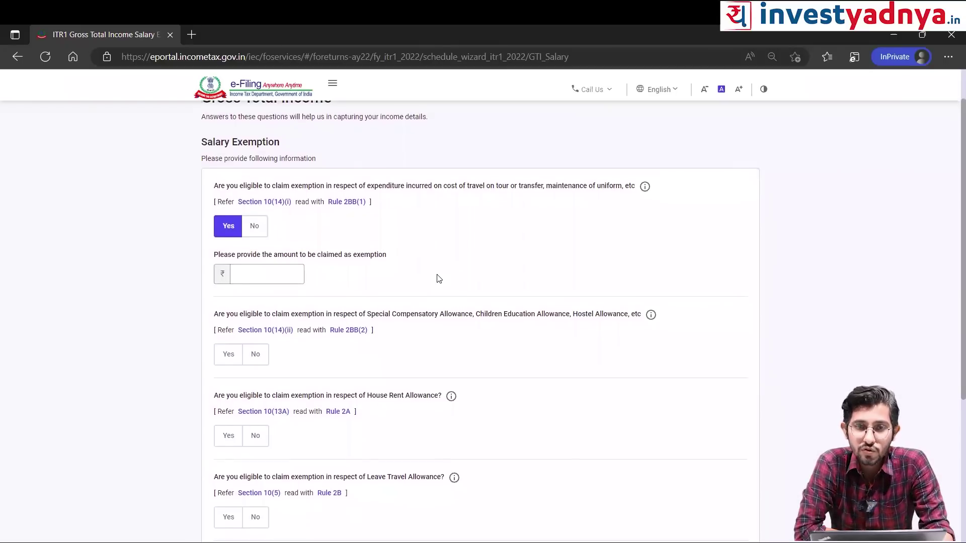
{"action": "scroll", "coordinate": [439, 278], "scroll_direction": "down", "scroll_amount": 1}
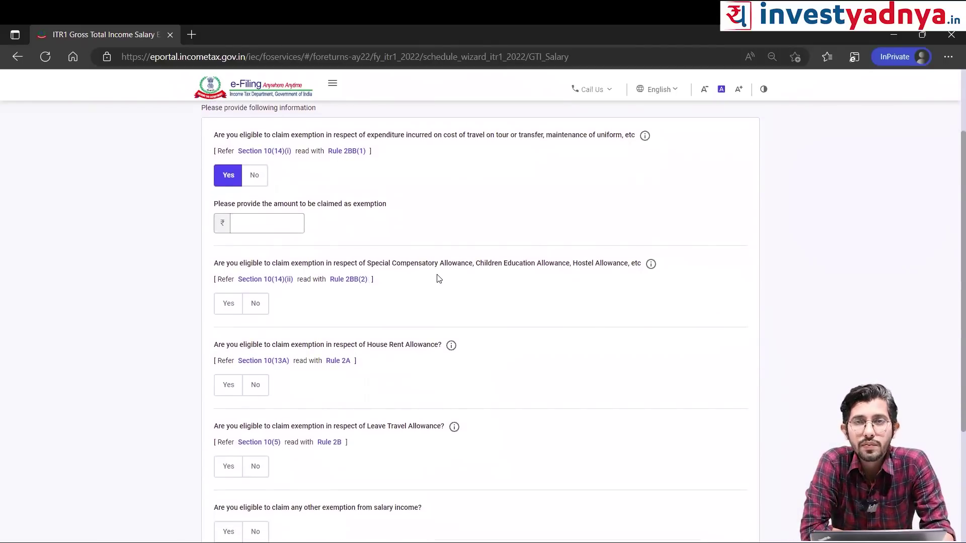
{"action": "scroll", "coordinate": [439, 278], "scroll_direction": "down", "scroll_amount": 2}
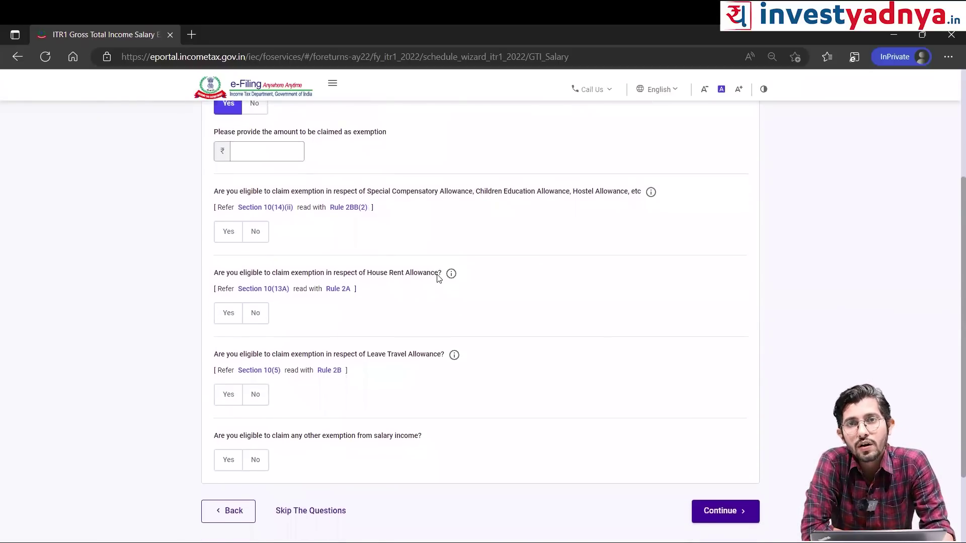
{"action": "scroll", "coordinate": [438, 278], "scroll_direction": "down", "scroll_amount": 1}
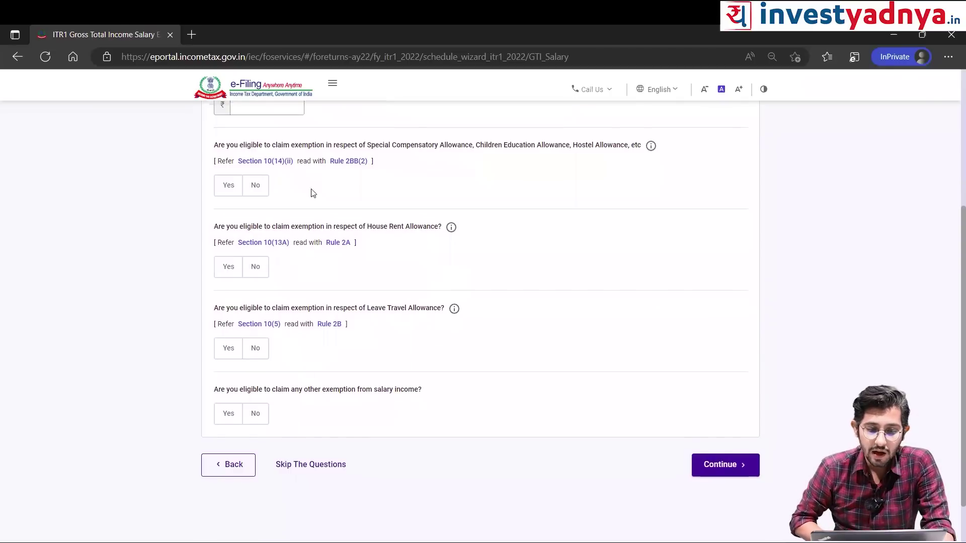
- Leave the Section 10(14)(i) exemption amount blank and continue from the Salary Exemption questions to the income source verification
{"action": "scroll", "coordinate": [342, 377], "scroll_direction": "up", "scroll_amount": 1}
{"action": "scroll", "coordinate": [481, 292], "scroll_direction": "up", "scroll_amount": 2}
{"action": "left_click", "coordinate": [253, 176]}
{"action": "type", "text": "1"}
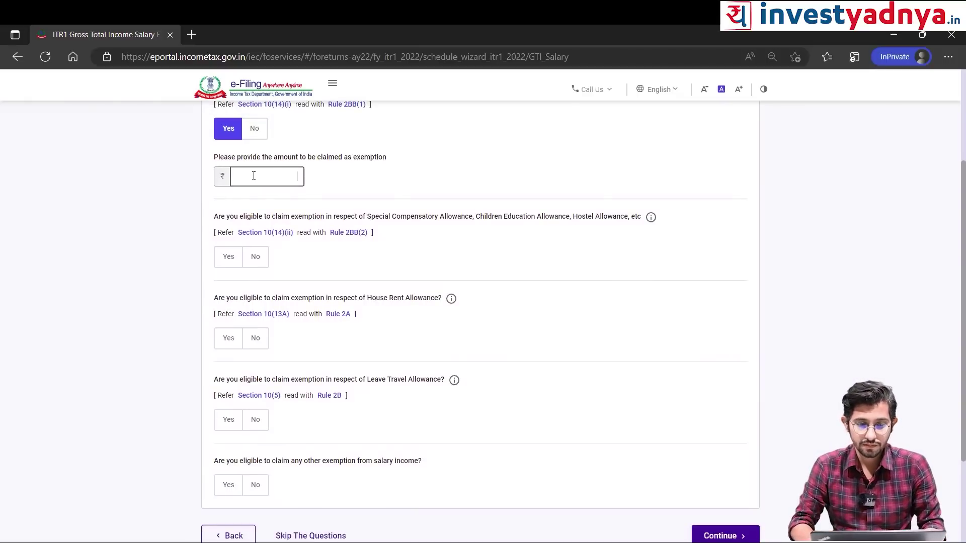
{"action": "scroll", "coordinate": [661, 303], "scroll_direction": "down", "scroll_amount": 2}
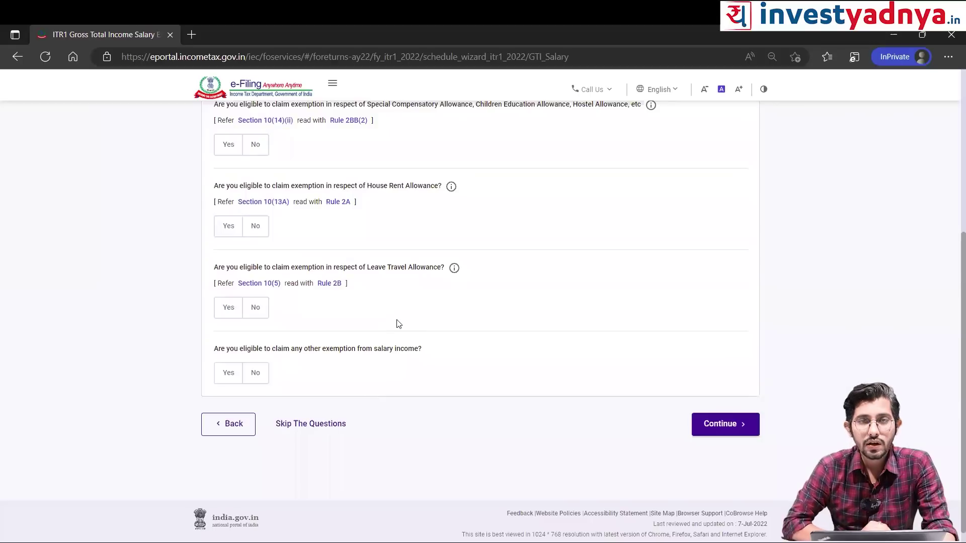
{"action": "scroll", "coordinate": [399, 324], "scroll_direction": "up", "scroll_amount": 2}
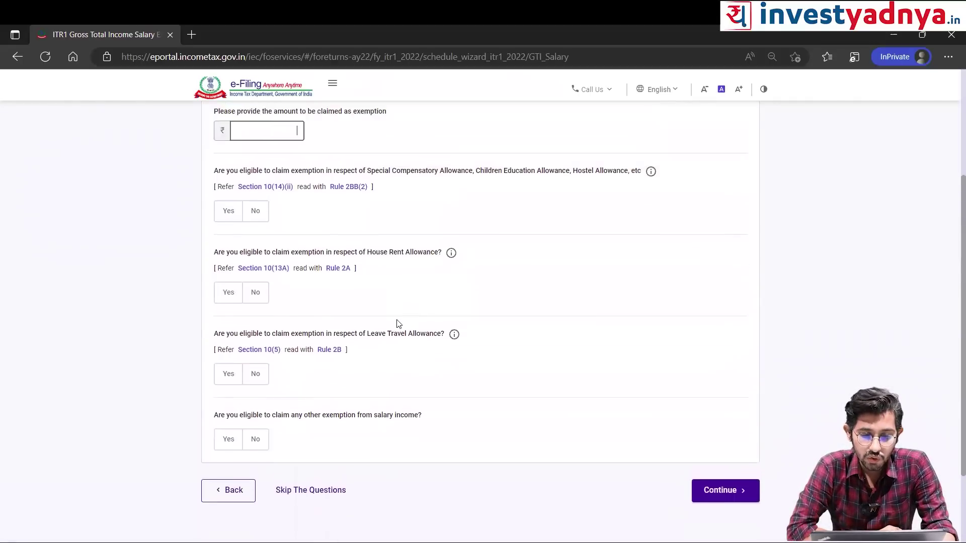
{"action": "scroll", "coordinate": [397, 323], "scroll_direction": "up", "scroll_amount": 2}
{"action": "scroll", "coordinate": [397, 323], "scroll_direction": "down", "scroll_amount": 4}
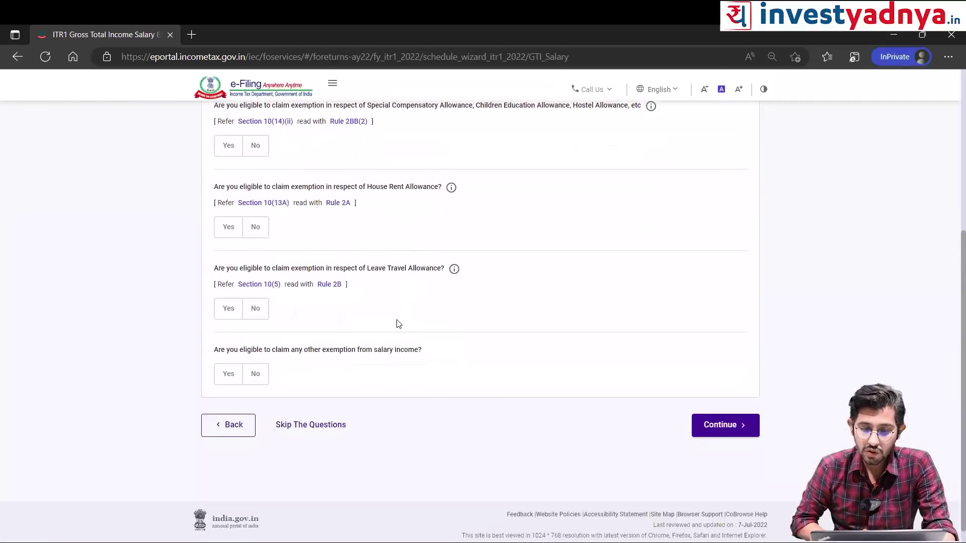
{"action": "left_click", "coordinate": [714, 422]}
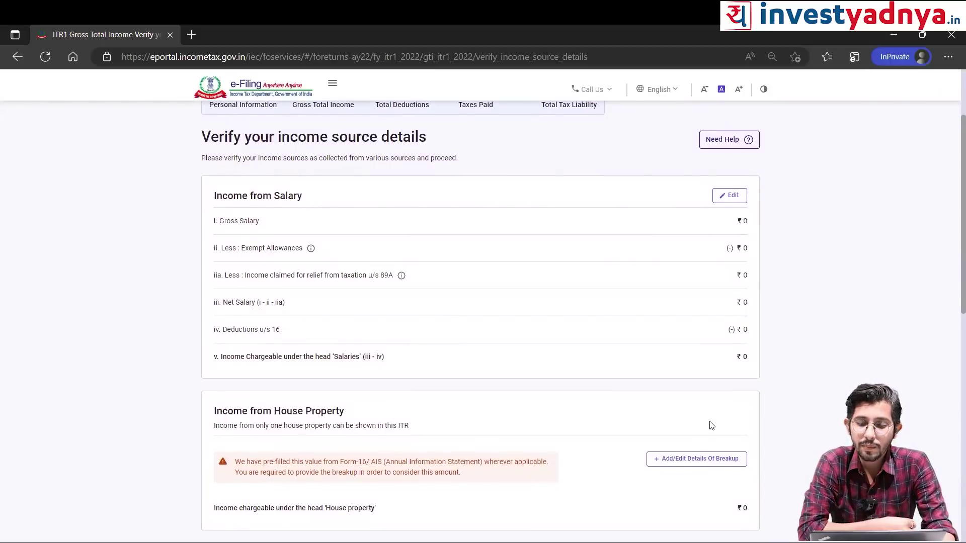
- Review the Income from Salary breakdown, from gross salary and exempt allowances down to the income chargeable under Salaries
{"action": "scroll", "coordinate": [712, 425], "scroll_direction": "up", "scroll_amount": 1}
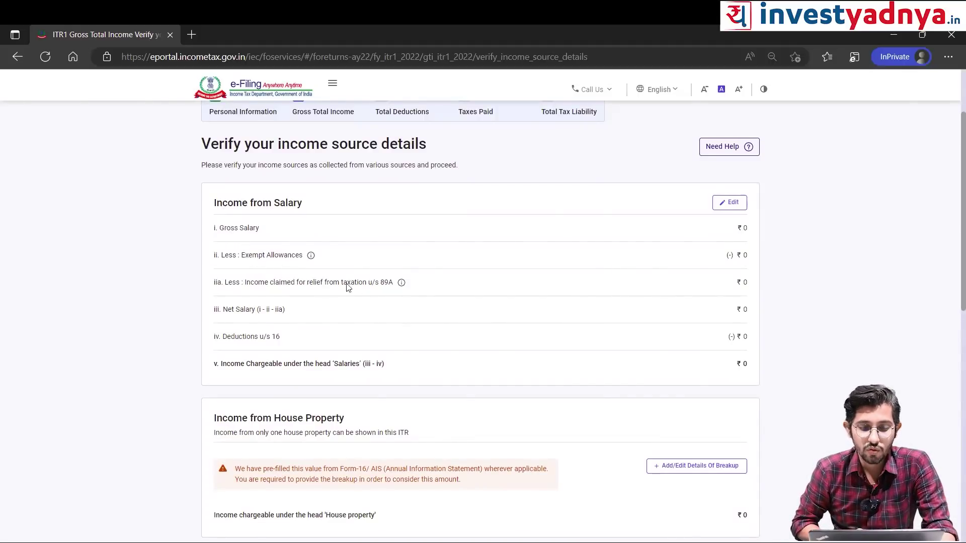
{"action": "scroll", "coordinate": [449, 360], "scroll_direction": "down", "scroll_amount": 1}
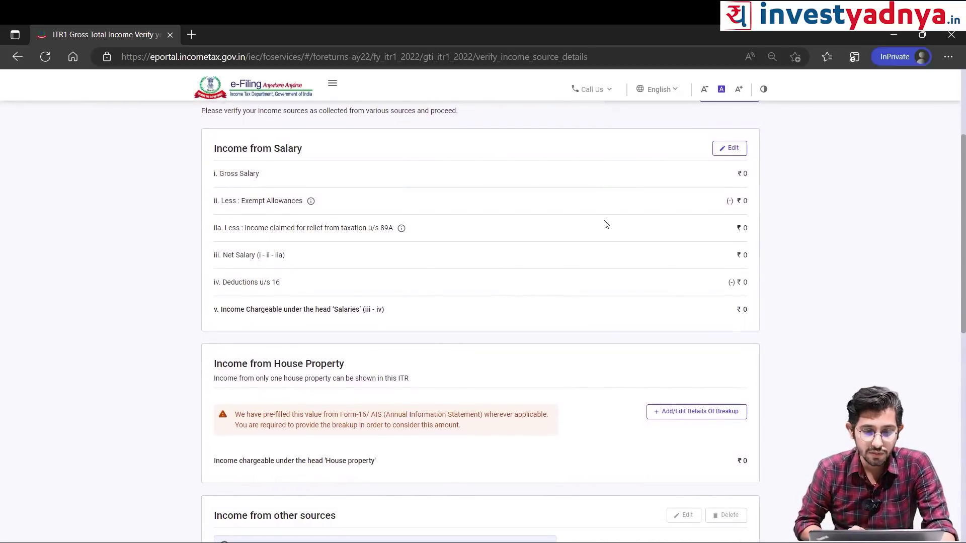
{"action": "scroll", "coordinate": [606, 224], "scroll_direction": "up", "scroll_amount": 1}
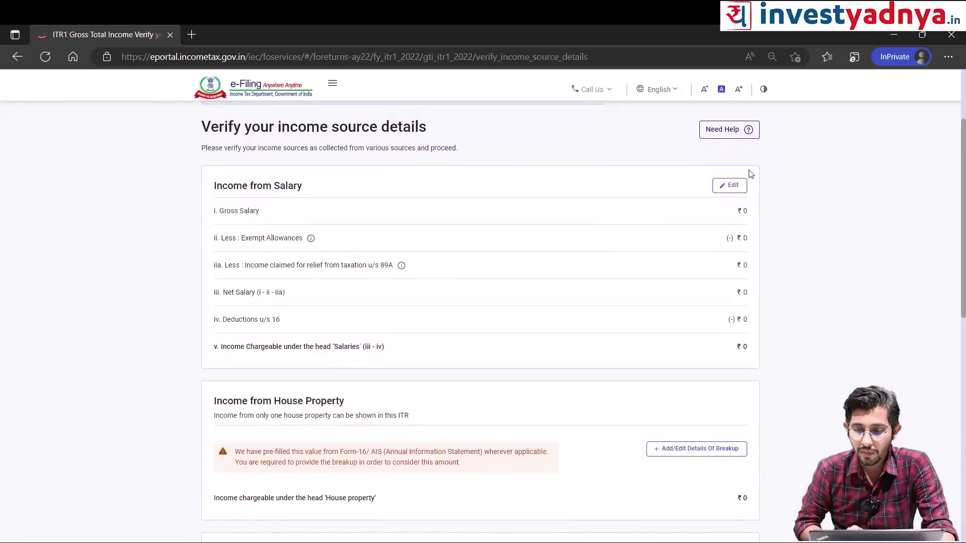
{"action": "left_click", "coordinate": [732, 185]}
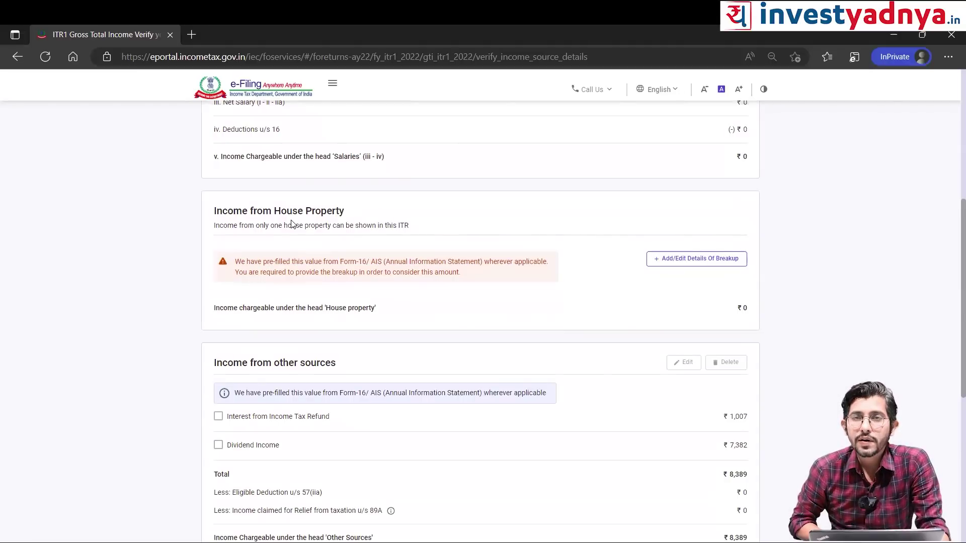
- Add a Self Occupied house property with 50,000 interest payable on borrowed capital and no arrears or unrealised rent
{"action": "left_click", "coordinate": [698, 265]}
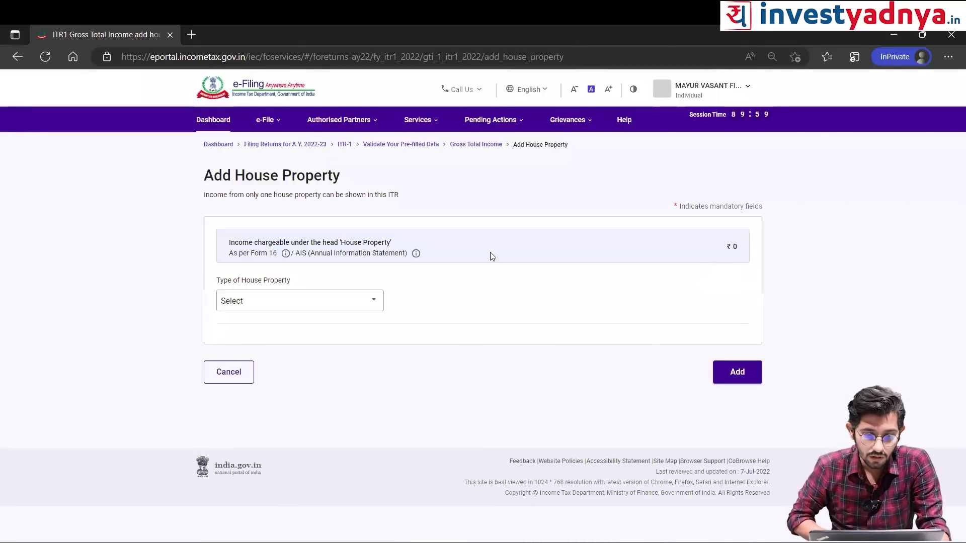
{"action": "left_click", "coordinate": [311, 303]}
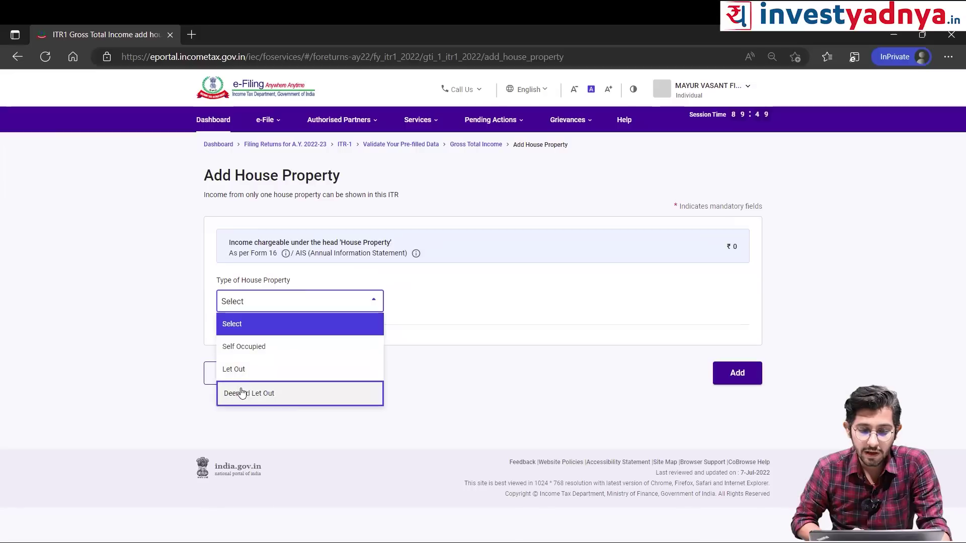
{"action": "left_click", "coordinate": [261, 353]}
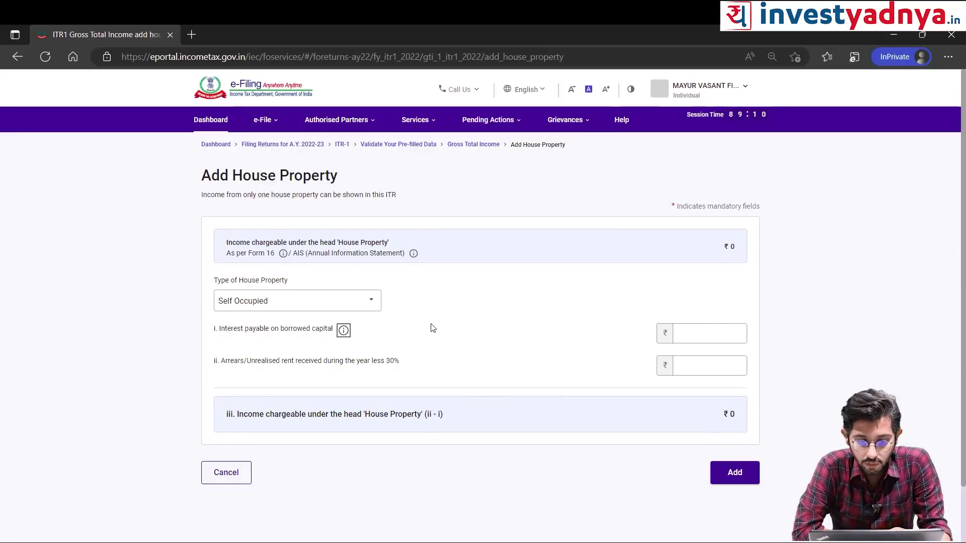
{"action": "left_click", "coordinate": [704, 333]}
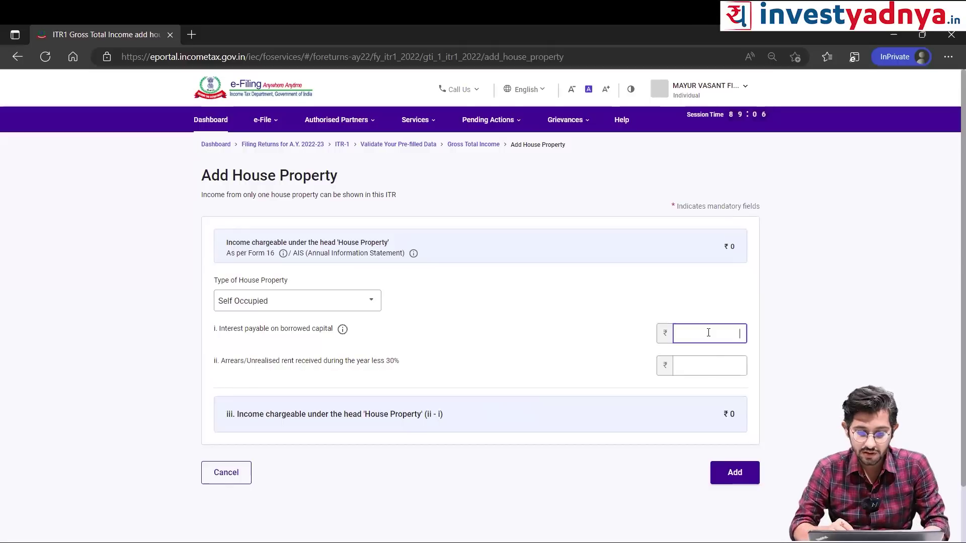
{"action": "type", "text": "50000"}
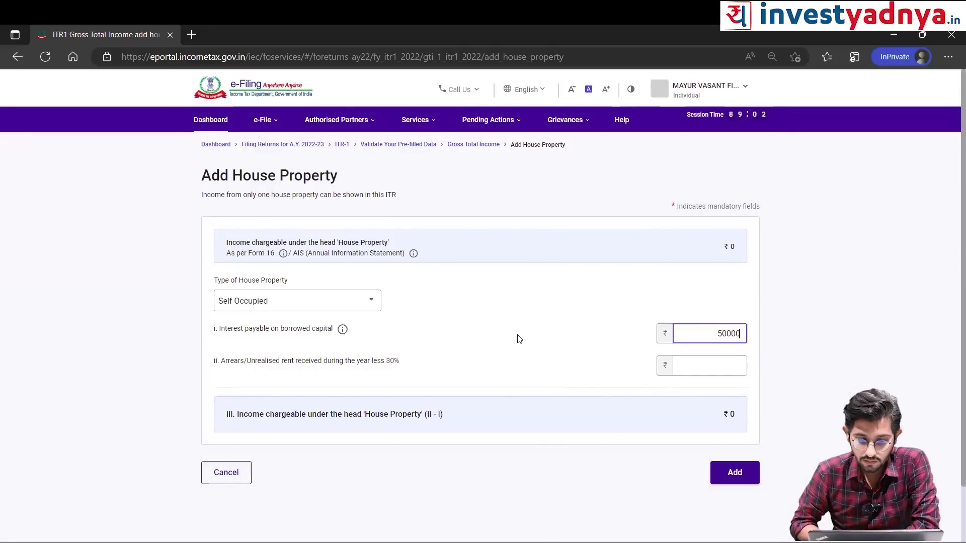
{"action": "left_click", "coordinate": [690, 362]}
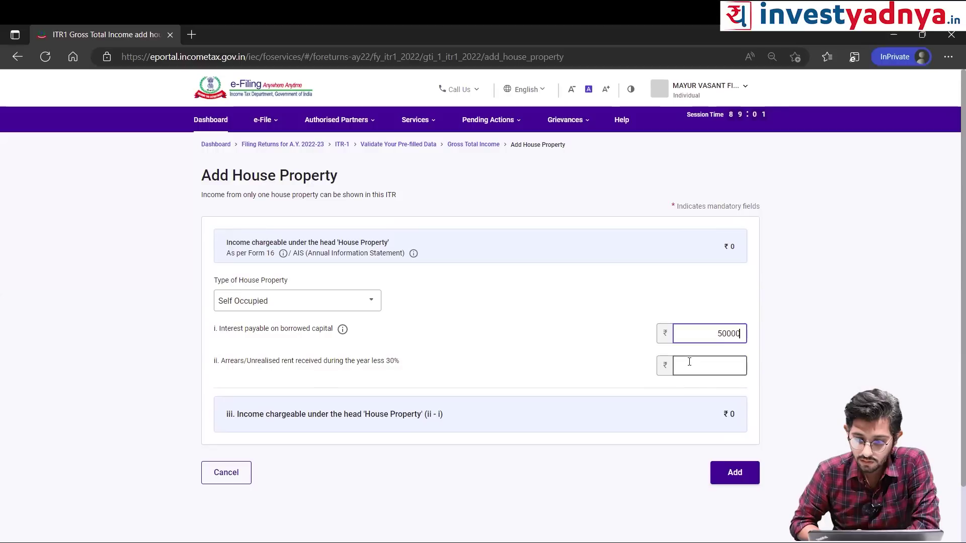
{"action": "left_click", "coordinate": [744, 479]}
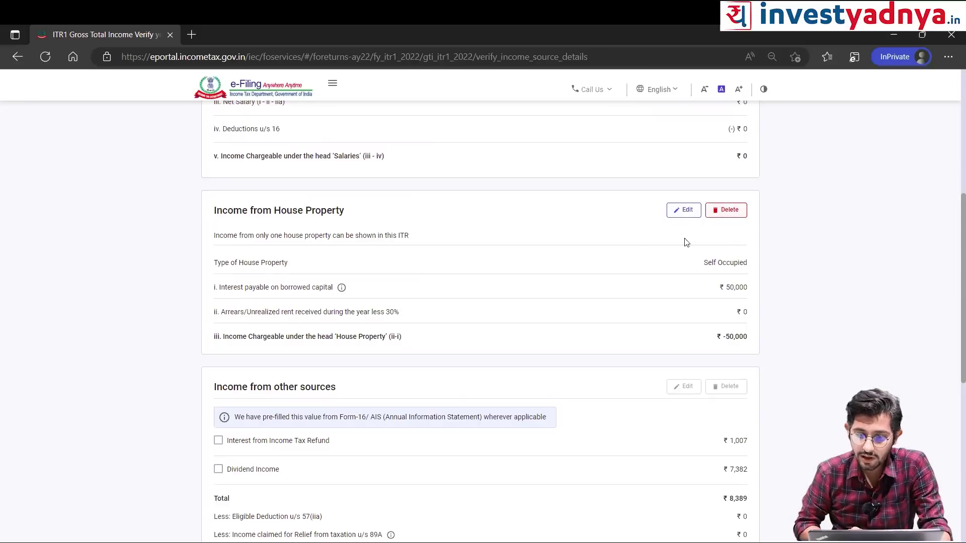
- Open the form for adding another income from other sources and declare savings bank interest income of 15,090
{"action": "scroll", "coordinate": [522, 374], "scroll_direction": "down", "scroll_amount": 3}
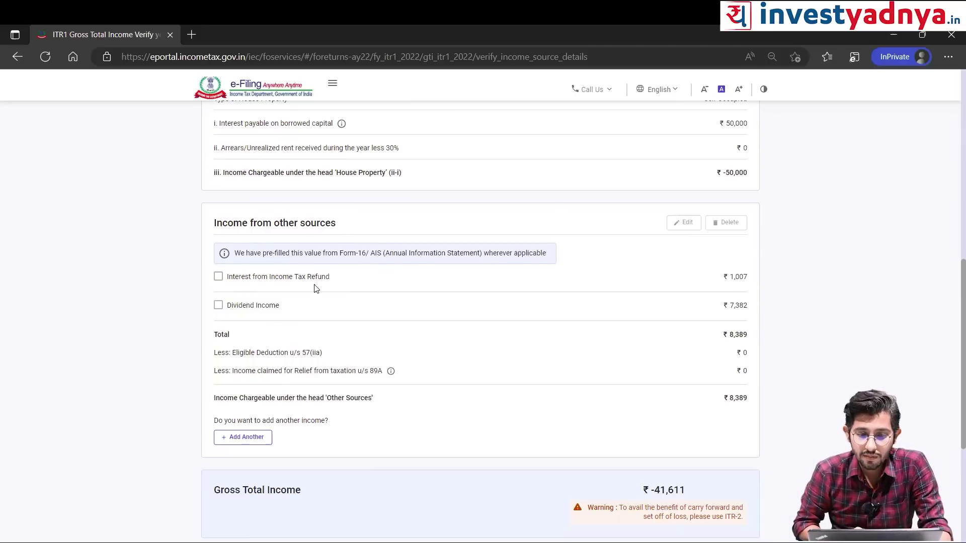
{"action": "scroll", "coordinate": [316, 288], "scroll_direction": "down", "scroll_amount": 1}
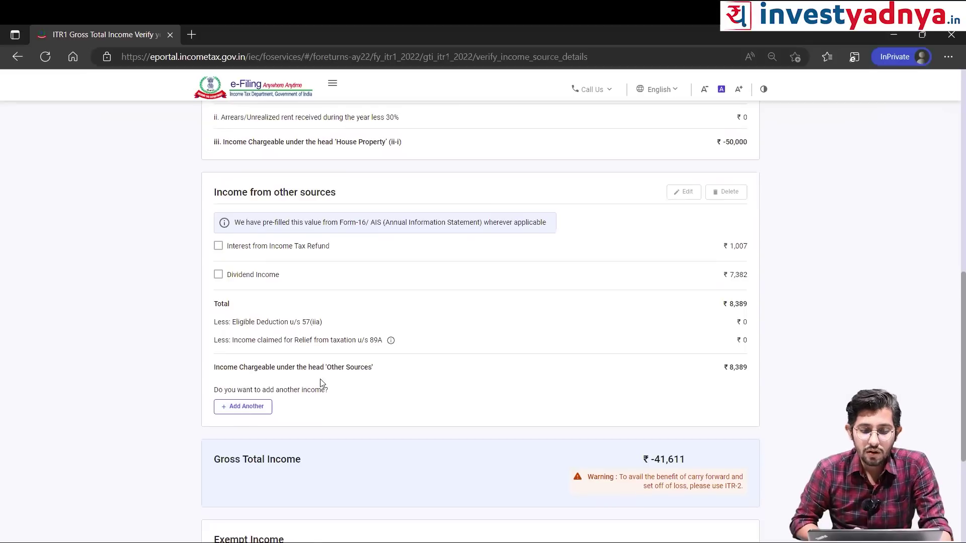
{"action": "left_click", "coordinate": [250, 409]}
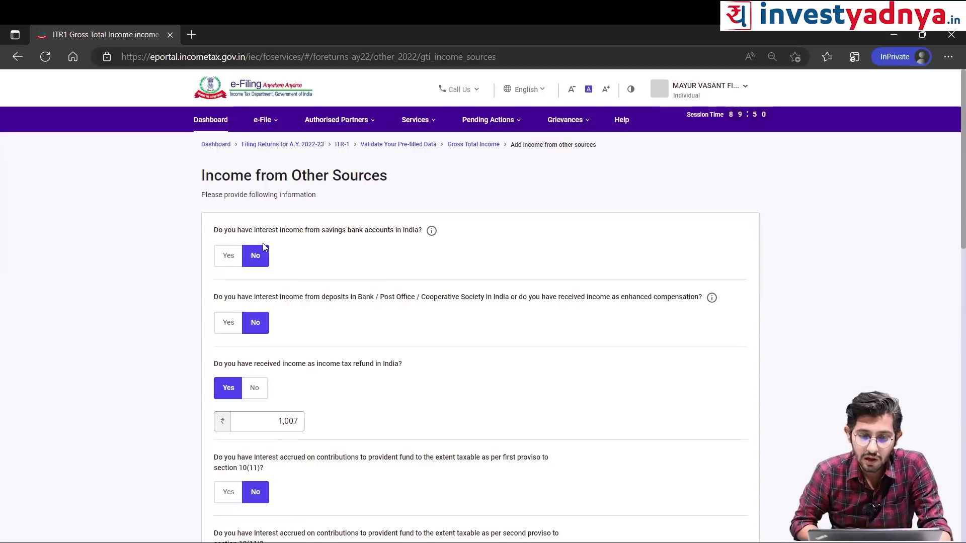
{"action": "left_click", "coordinate": [229, 256]}
{"action": "left_click", "coordinate": [239, 284]}
{"action": "type", "text": "15090"}
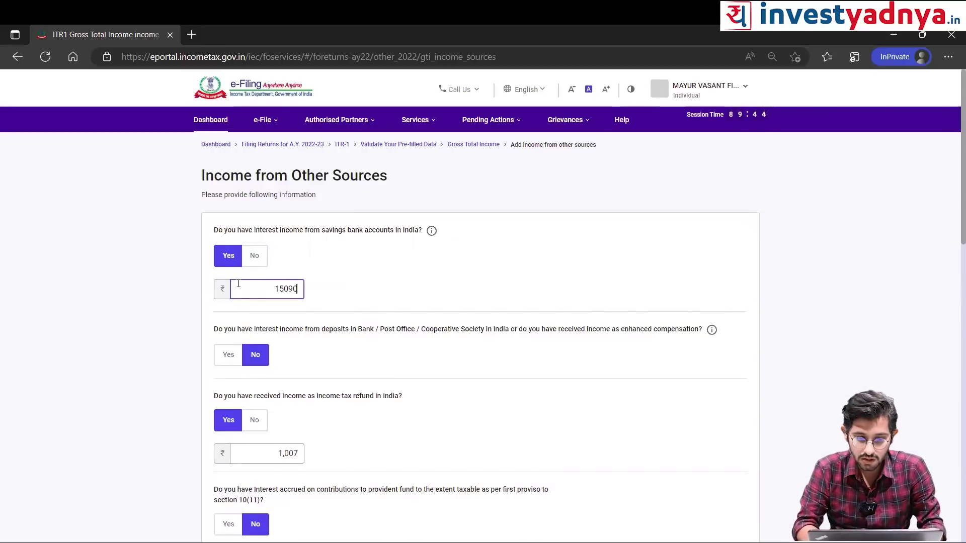
{"action": "scroll", "coordinate": [459, 300], "scroll_direction": "down", "scroll_amount": 1}
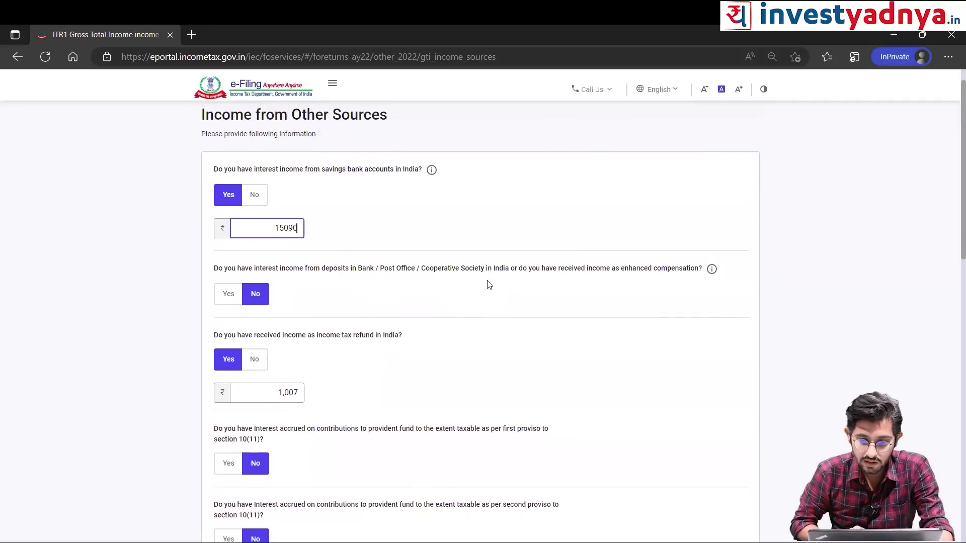
{"action": "left_click", "coordinate": [403, 301]}
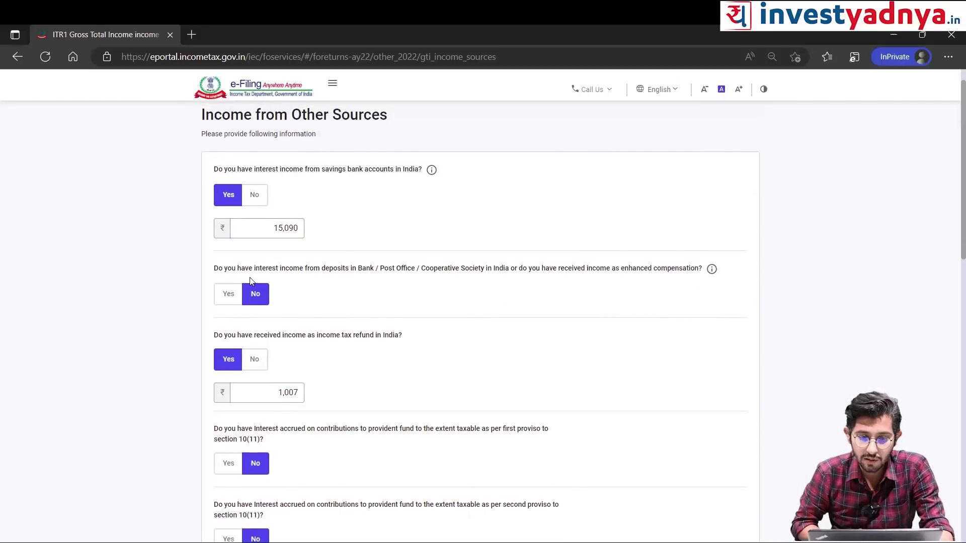
- Answer Yes to interest income from bank, post office or cooperative society deposits and enter 4,500
{"action": "left_click", "coordinate": [230, 297]}
{"action": "left_click", "coordinate": [245, 327]}
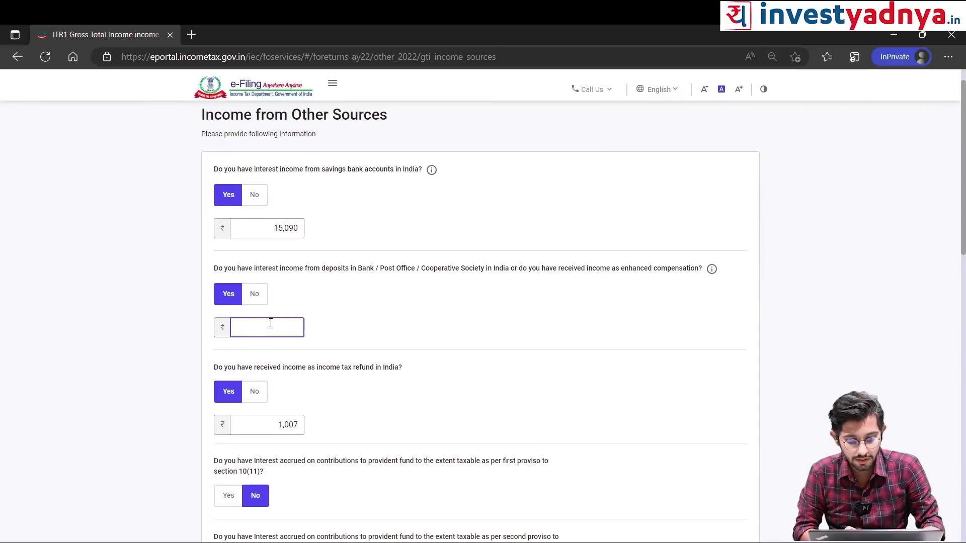
{"action": "type", "text": "500"}
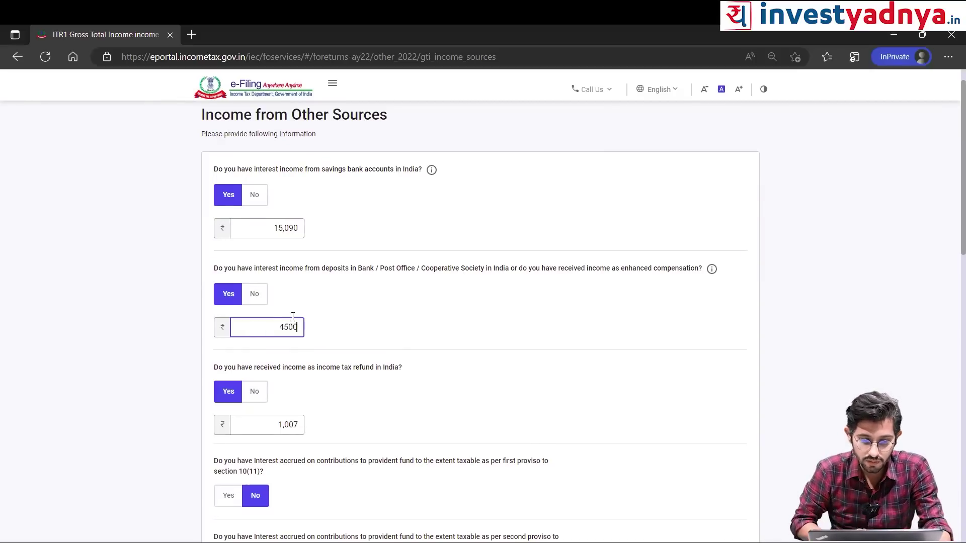
- Review the income tax refund amount and the provident fund and family pension answers, down to the Any other income entry
{"action": "scroll", "coordinate": [407, 326], "scroll_direction": "down", "scroll_amount": 2}
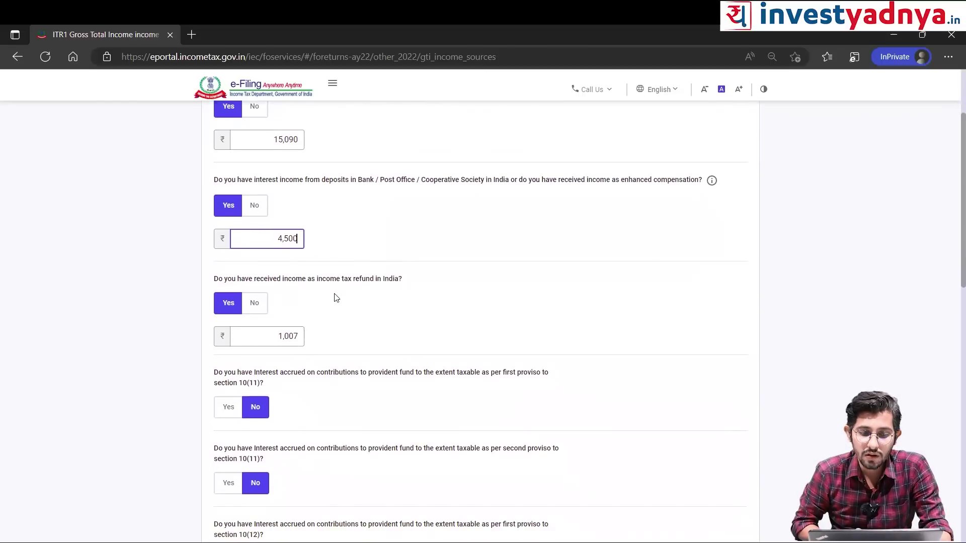
{"action": "scroll", "coordinate": [353, 301], "scroll_direction": "down", "scroll_amount": 2}
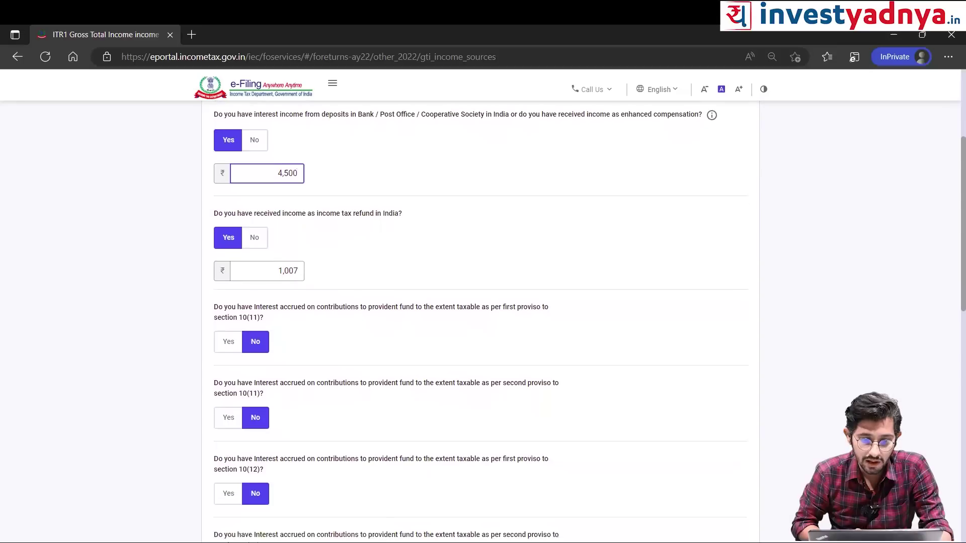
{"action": "left_click", "coordinate": [296, 268]}
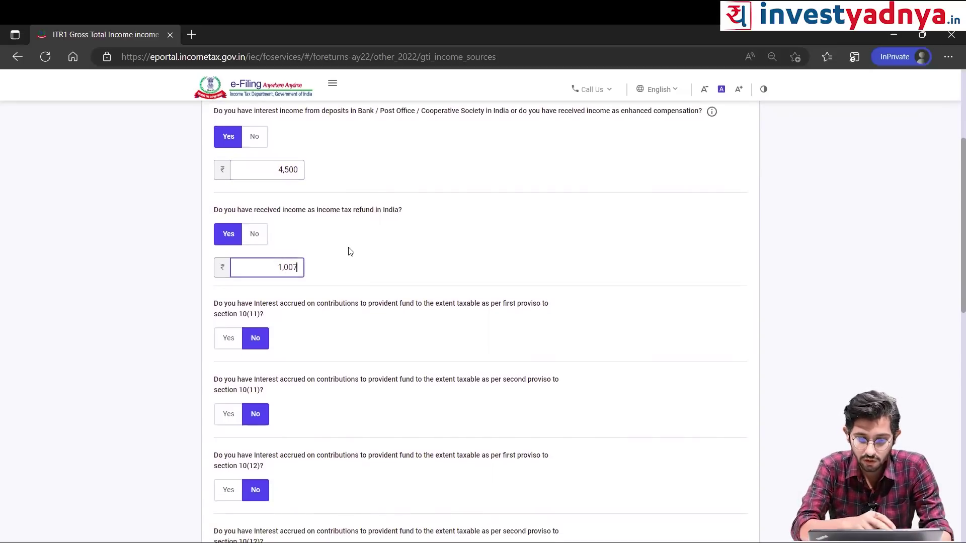
{"action": "scroll", "coordinate": [351, 251], "scroll_direction": "down", "scroll_amount": 2}
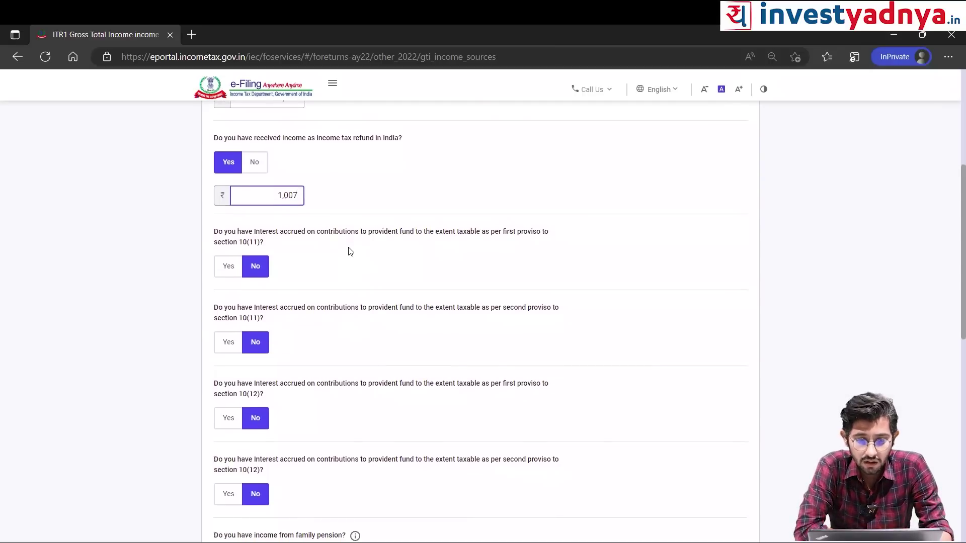
{"action": "scroll", "coordinate": [350, 252], "scroll_direction": "down", "scroll_amount": 1}
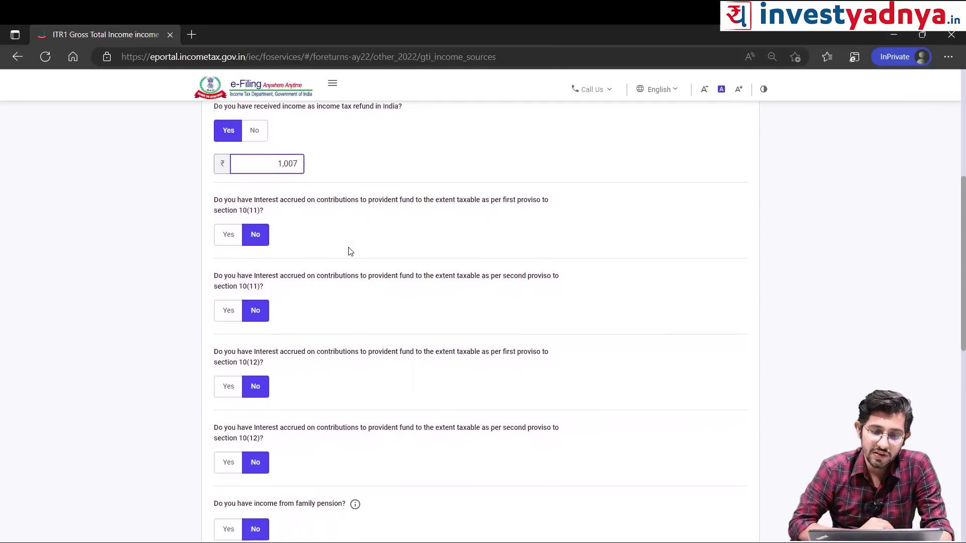
{"action": "scroll", "coordinate": [378, 272], "scroll_direction": "down", "scroll_amount": 7}
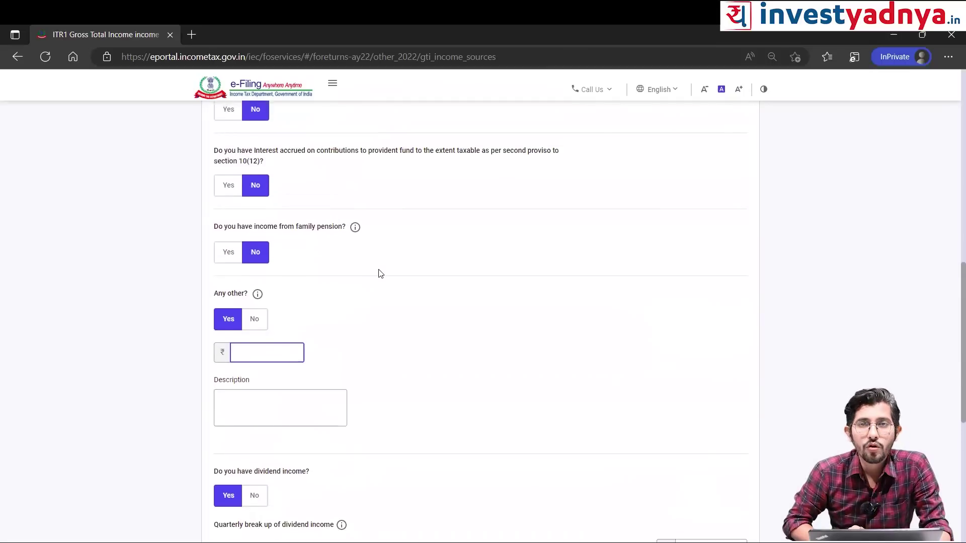
- Enter 5,000 as any other income with the description "Interest from Bonds"
{"action": "scroll", "coordinate": [378, 274], "scroll_direction": "down", "scroll_amount": 1}
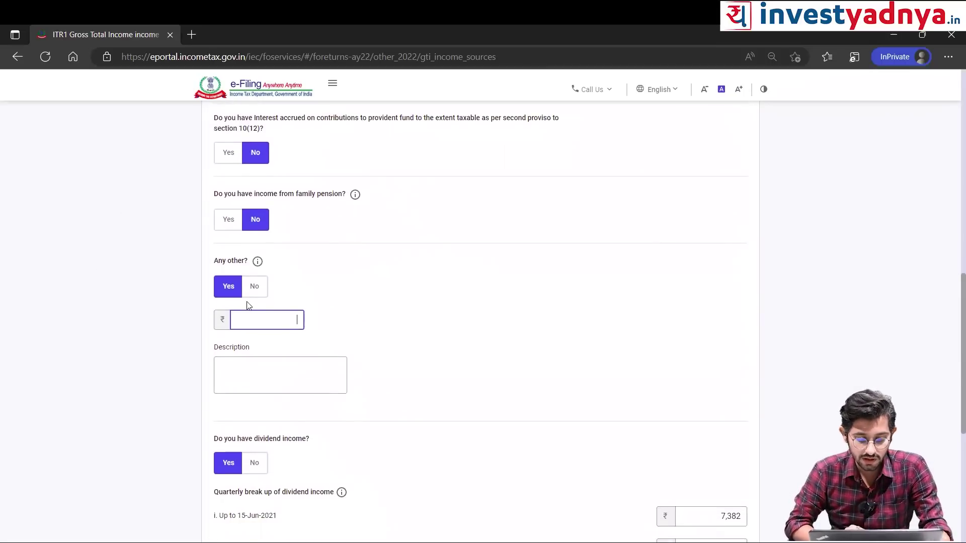
{"action": "type", "text": "5000"}
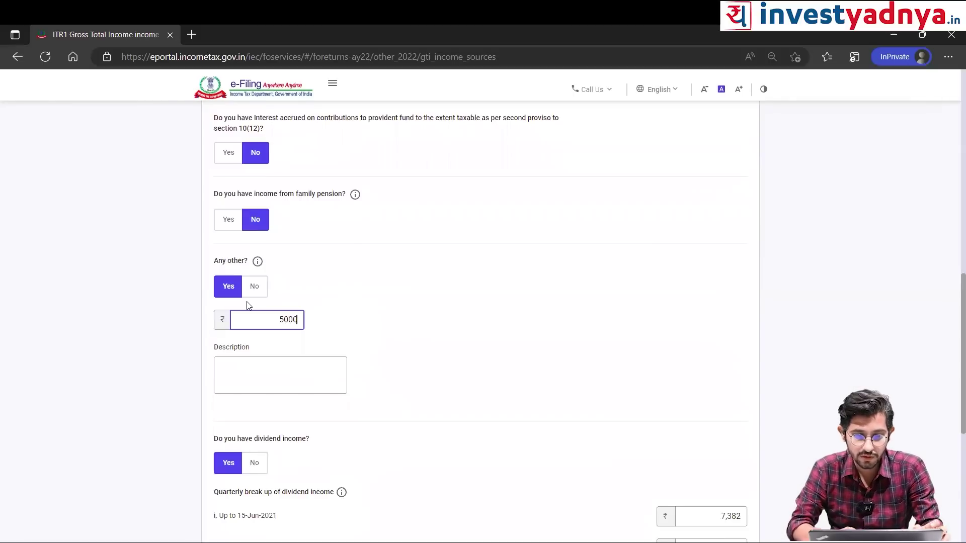
{"action": "left_click", "coordinate": [259, 367]}
{"action": "type", "text": "In"}
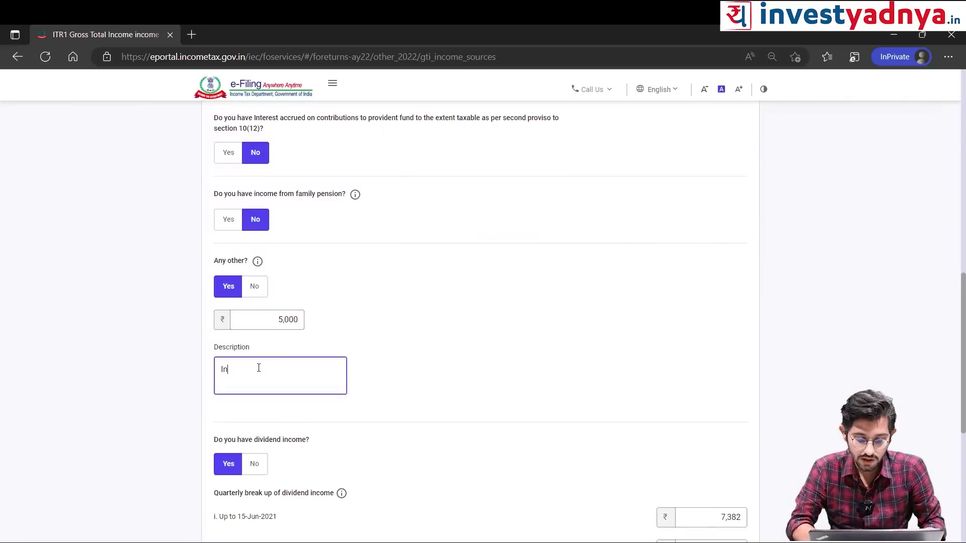
{"action": "type", "text": "terest from "}
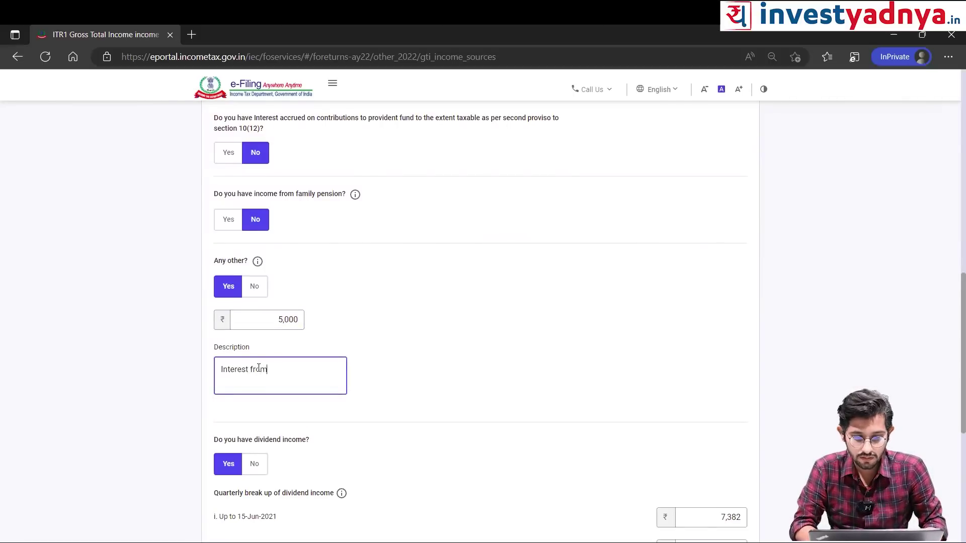
{"action": "type", "text": "Bnonds"}
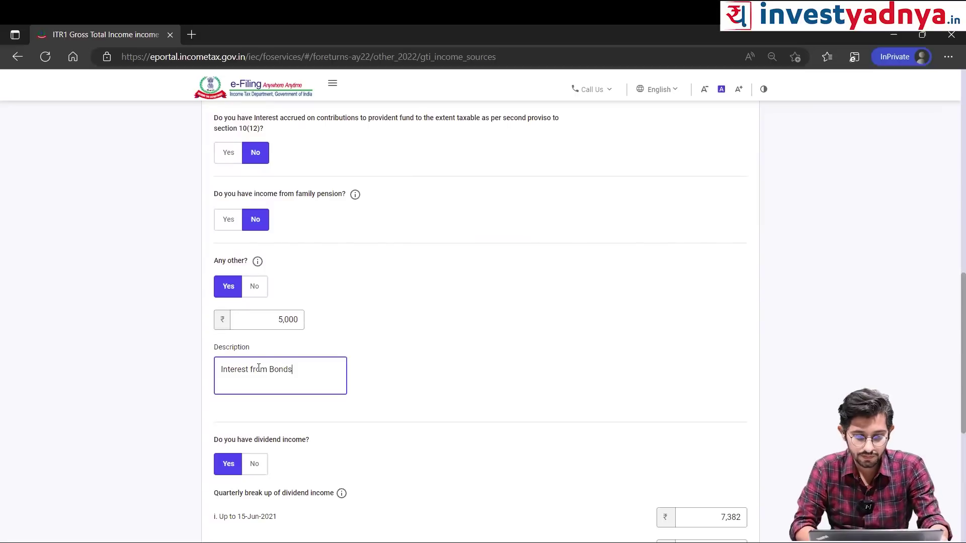
- Review the five periods in the quarterly break up of dividend income
{"action": "scroll", "coordinate": [259, 368], "scroll_direction": "down", "scroll_amount": 3}
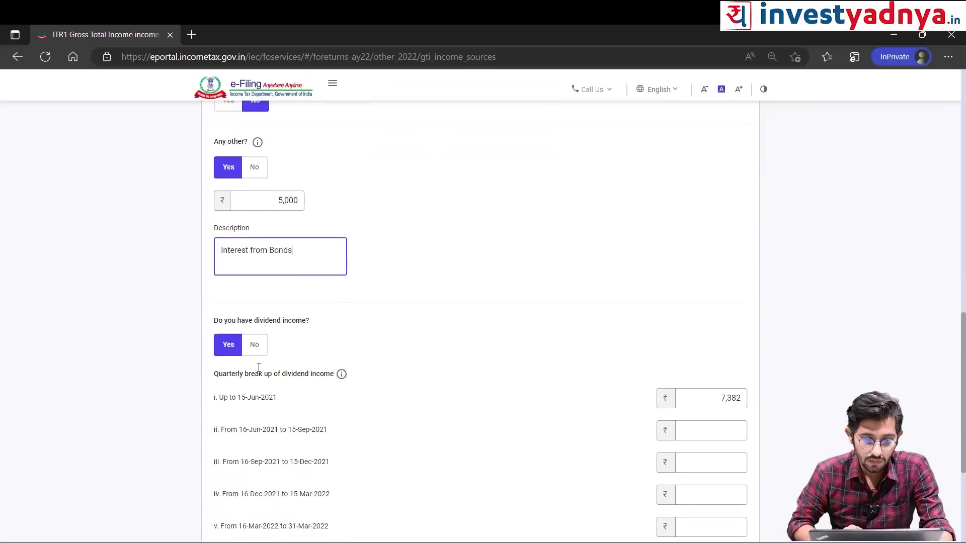
{"action": "scroll", "coordinate": [324, 335], "scroll_direction": "down", "scroll_amount": 2}
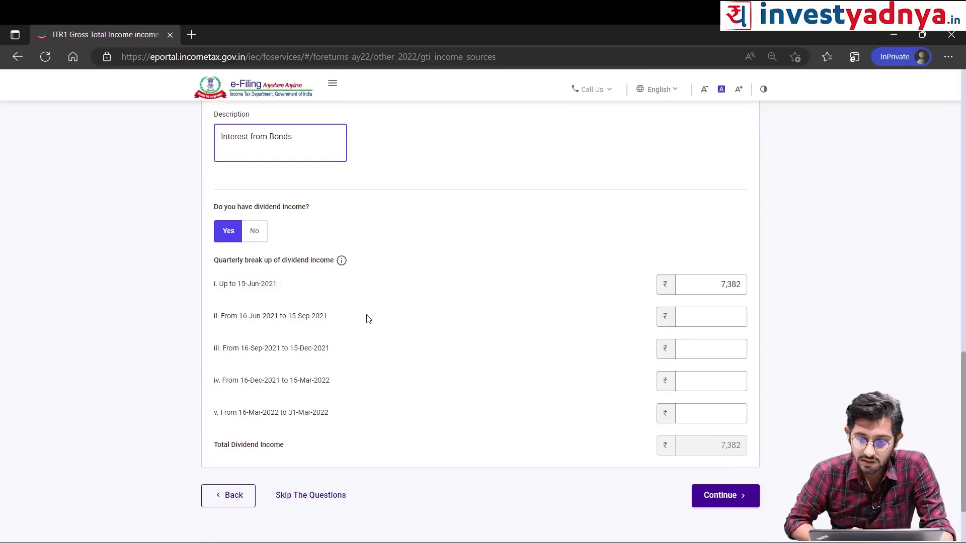
{"action": "left_click", "coordinate": [326, 305]}
{"action": "scroll", "coordinate": [327, 304], "scroll_direction": "down", "scroll_amount": 1}
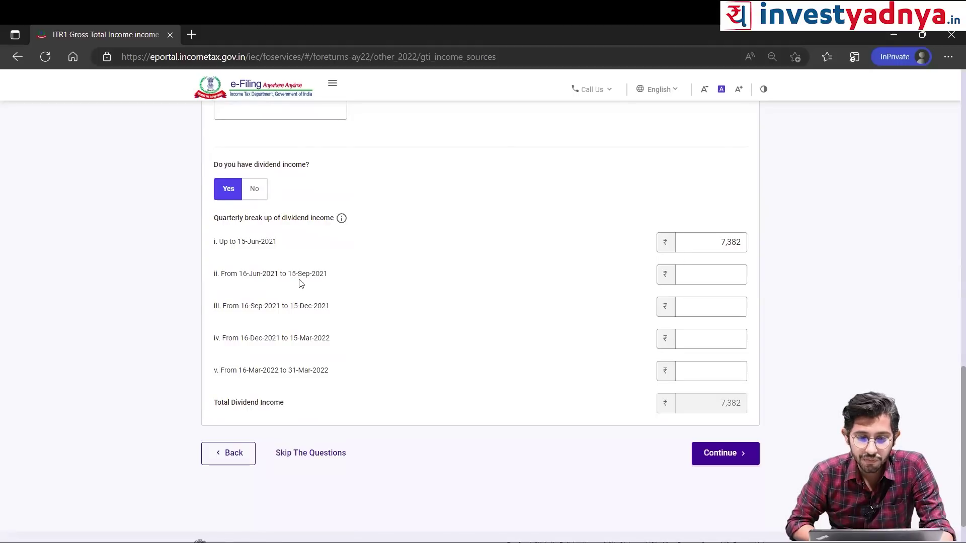
{"action": "left_click", "coordinate": [276, 279]}
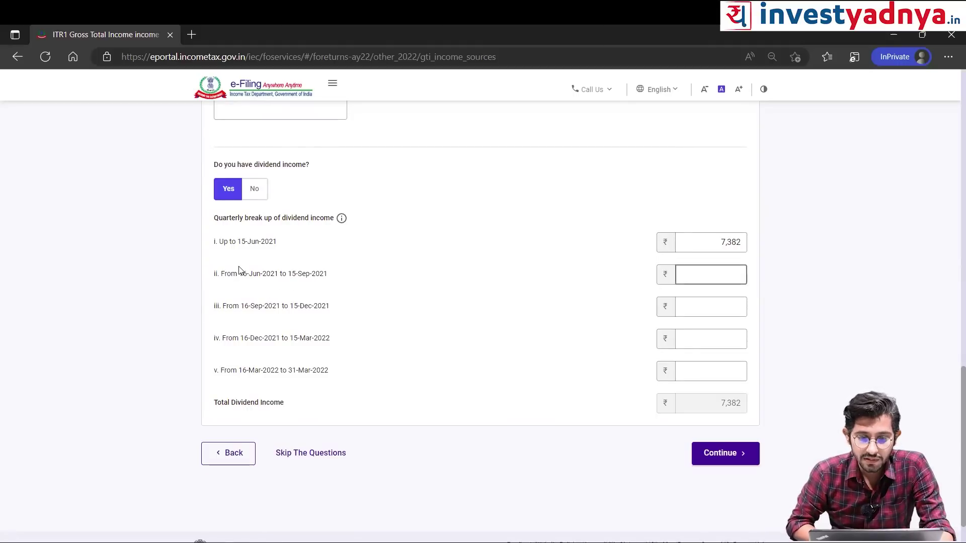
{"action": "left_click", "coordinate": [279, 308]}
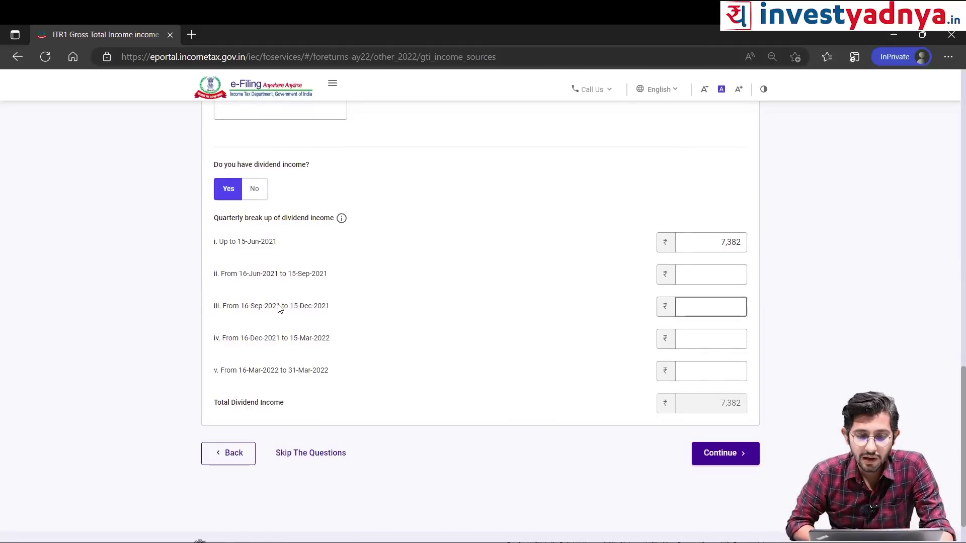
{"action": "scroll", "coordinate": [279, 307], "scroll_direction": "down", "scroll_amount": 1}
{"action": "left_click", "coordinate": [281, 301]}
{"action": "left_click", "coordinate": [250, 327]}
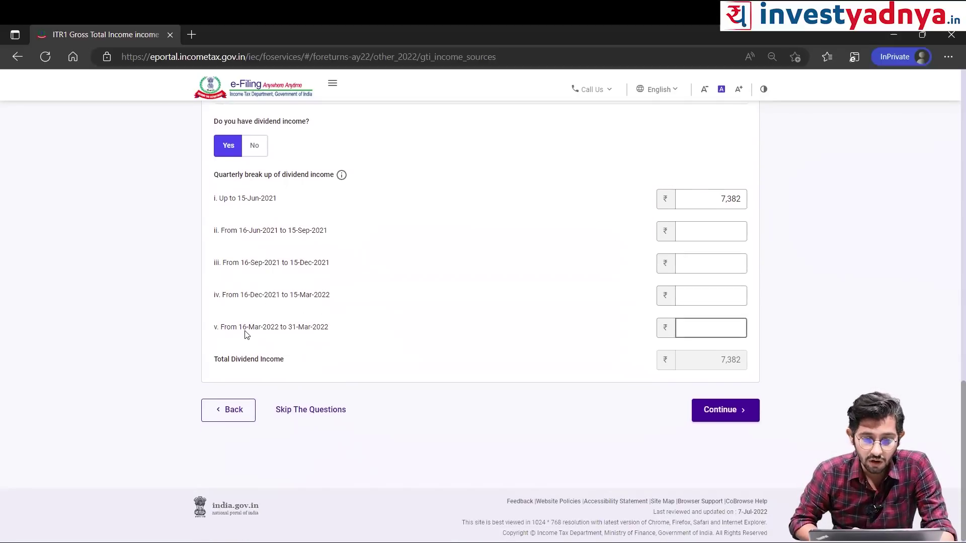
- Enter 5,000 as dividend income for 16-Mar-2022 to 31-Mar-2022 and continue to the income source verification page
{"action": "left_click", "coordinate": [690, 328]}
{"action": "type", "text": "5000"}
{"action": "key", "text": "BackSpace"}
{"action": "key", "text": "BackSpace"}
{"action": "type", "text": "00"}
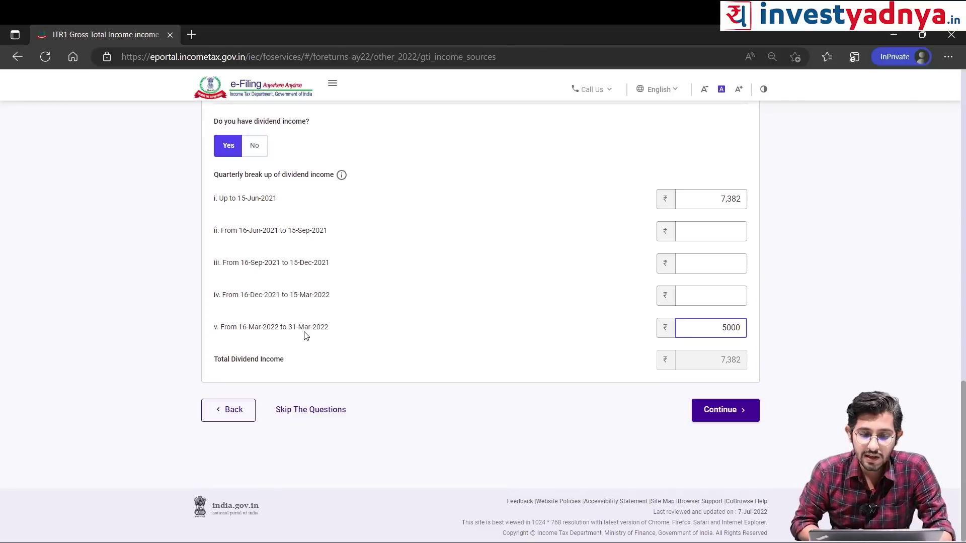
{"action": "left_click", "coordinate": [702, 293]}
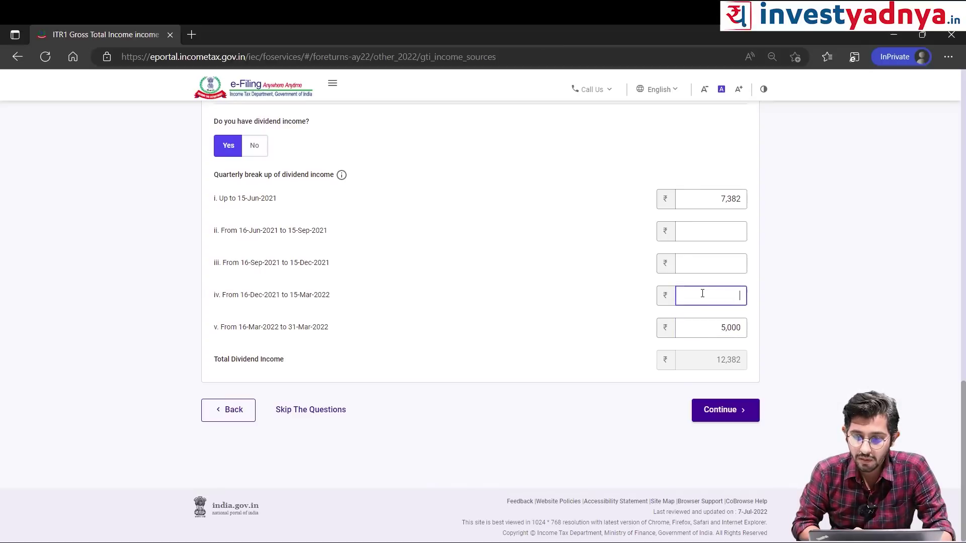
{"action": "left_click", "coordinate": [730, 410]}
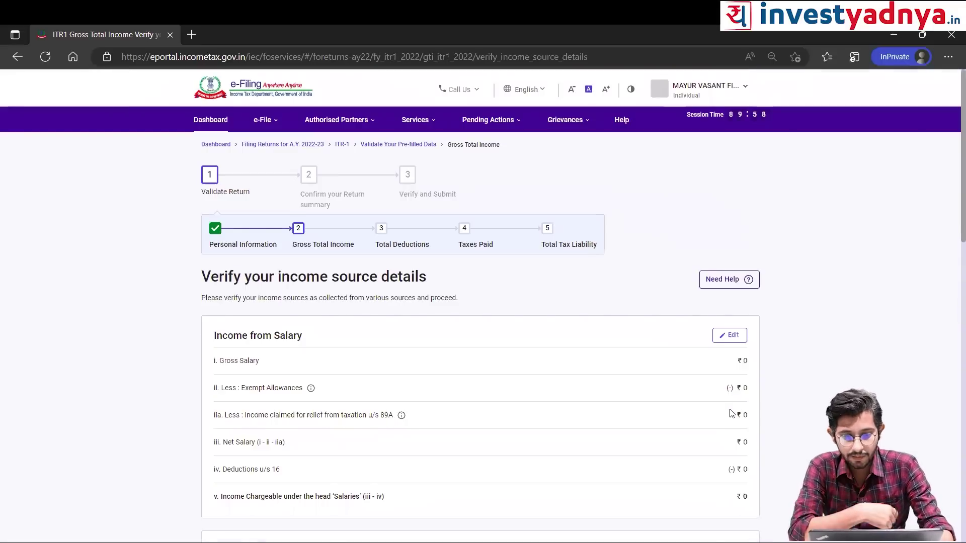
- Start adding an exempt income entry and choose Any Other as the nature of exempt income
{"action": "scroll", "coordinate": [730, 410], "scroll_direction": "down", "scroll_amount": 15}
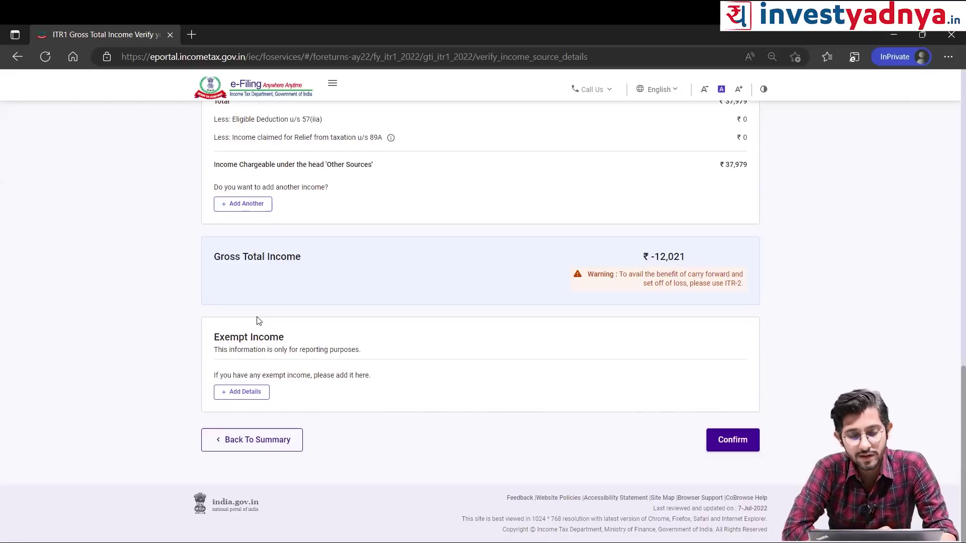
{"action": "left_click", "coordinate": [245, 393]}
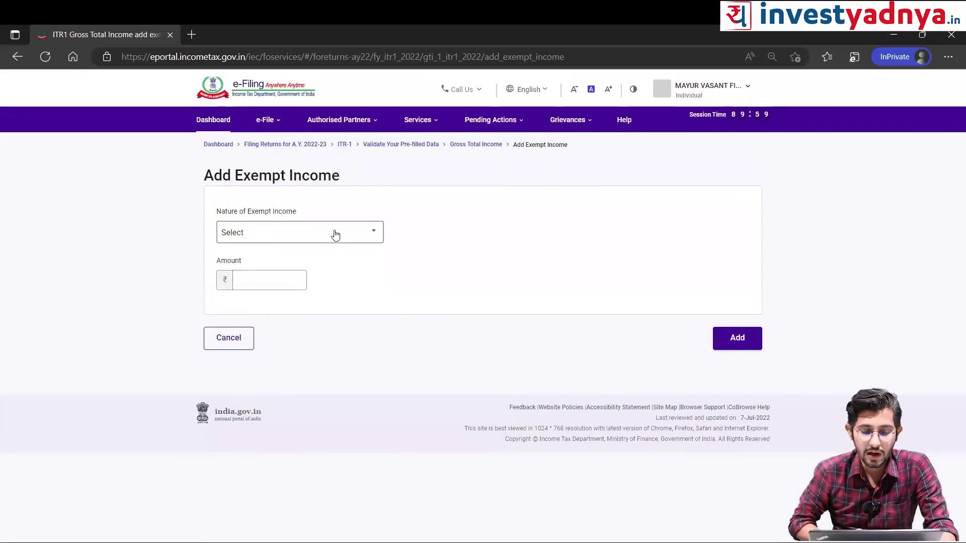
{"action": "left_click", "coordinate": [336, 235]}
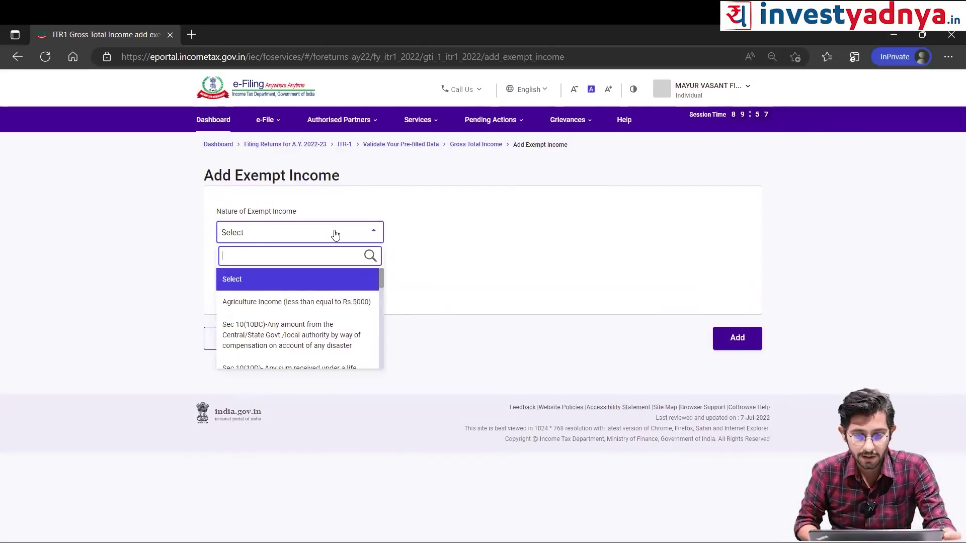
{"action": "key", "text": "Down"}
{"action": "key", "text": "Down"}
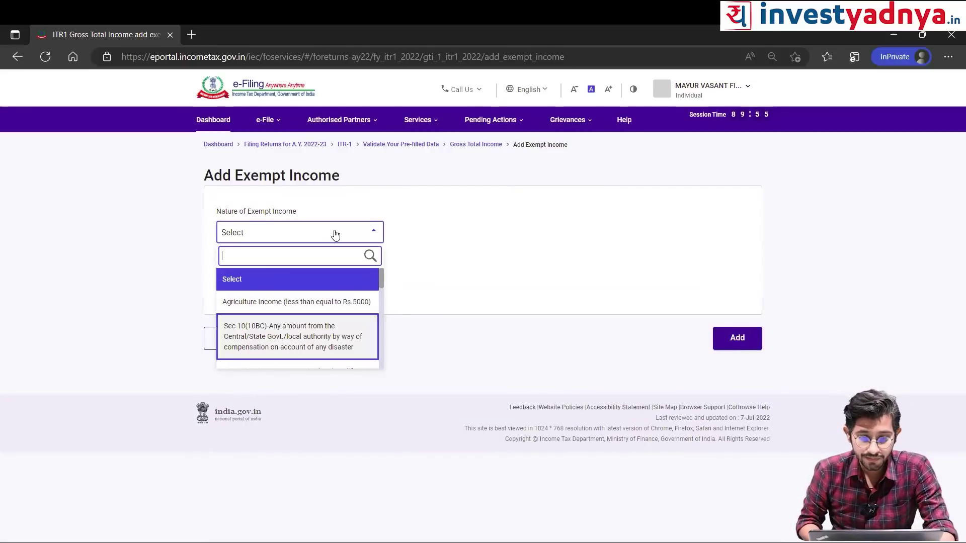
{"action": "key", "text": "Down"}
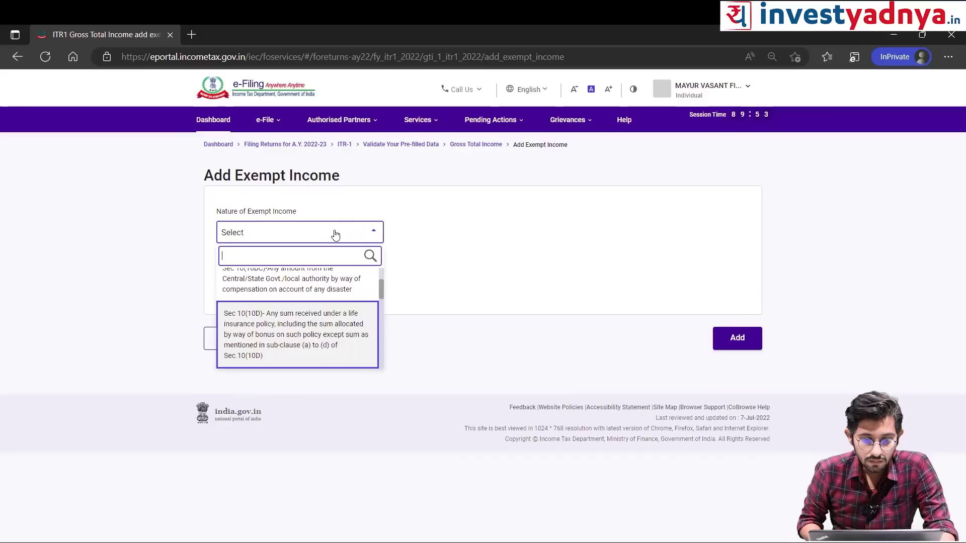
{"action": "key", "text": "Down"}
{"action": "key", "text": "Down"}
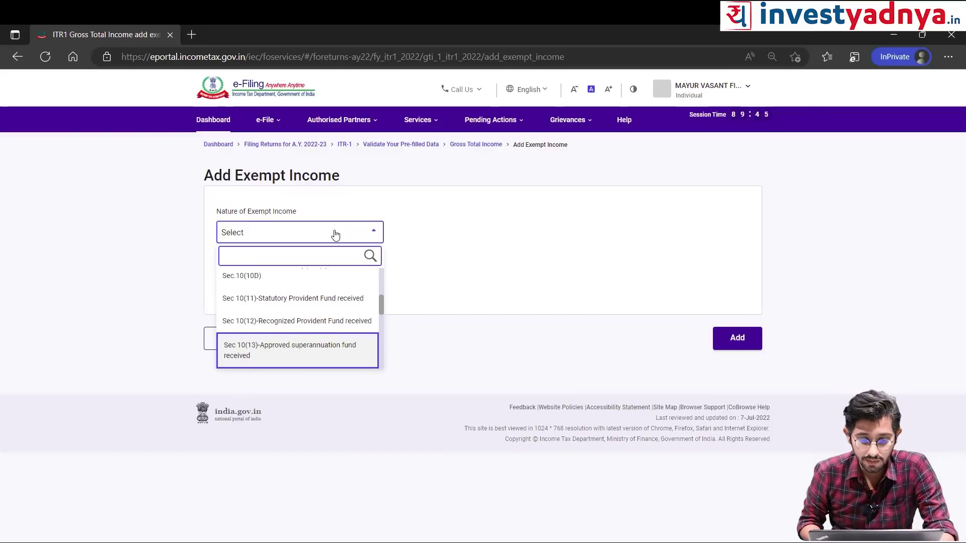
{"action": "key", "text": "Down"}
{"action": "key", "text": "Down"}
{"action": "key", "text": "Down"}
{"action": "key", "text": "Down"}
{"action": "key", "text": "Down"}
{"action": "key", "text": "Down"}
{"action": "key", "text": "Down"}
{"action": "key", "text": "Down"}
{"action": "key", "text": "Down"}
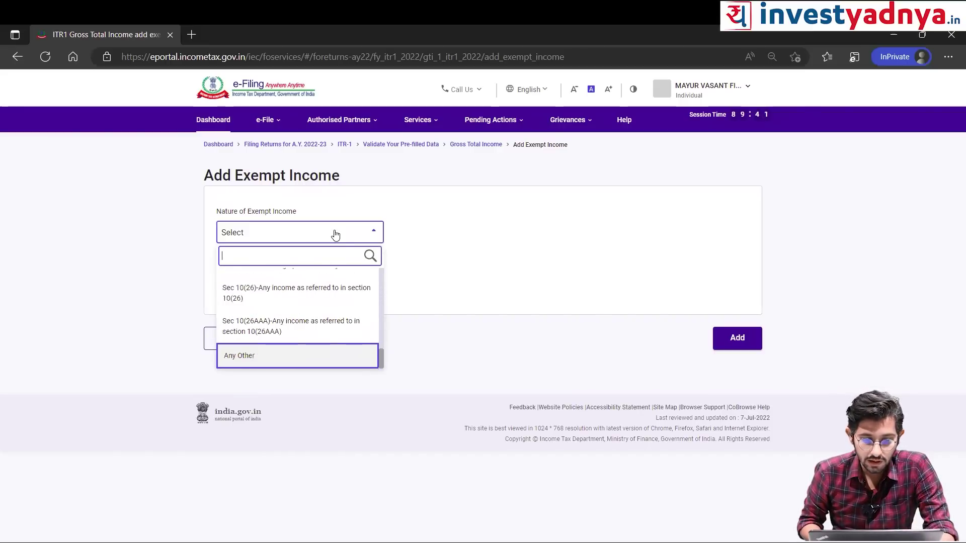
{"action": "key", "text": "Return"}
- Describe the exempt income as "interest on PPF", set its amount to 7,000 and add it
{"action": "left_click", "coordinate": [280, 276]}
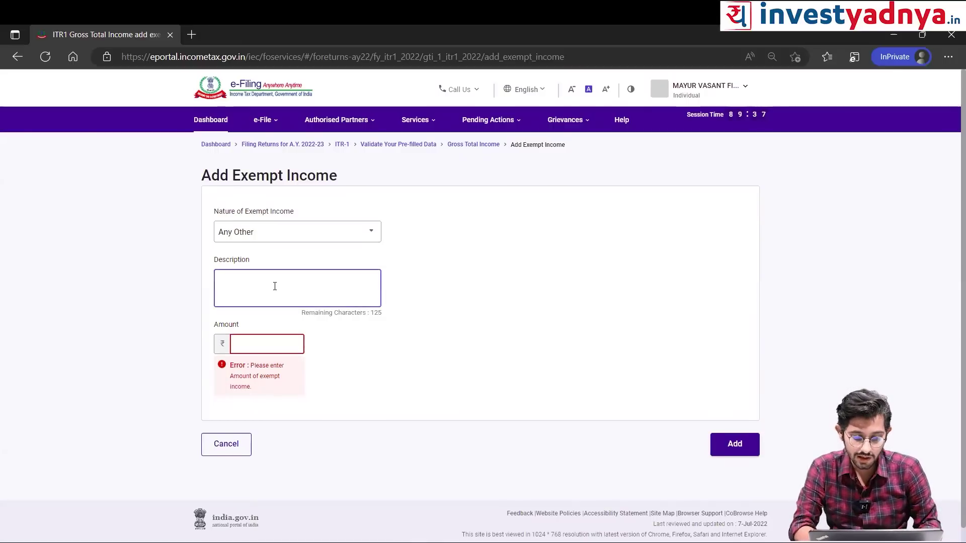
{"action": "type", "text": "interest"}
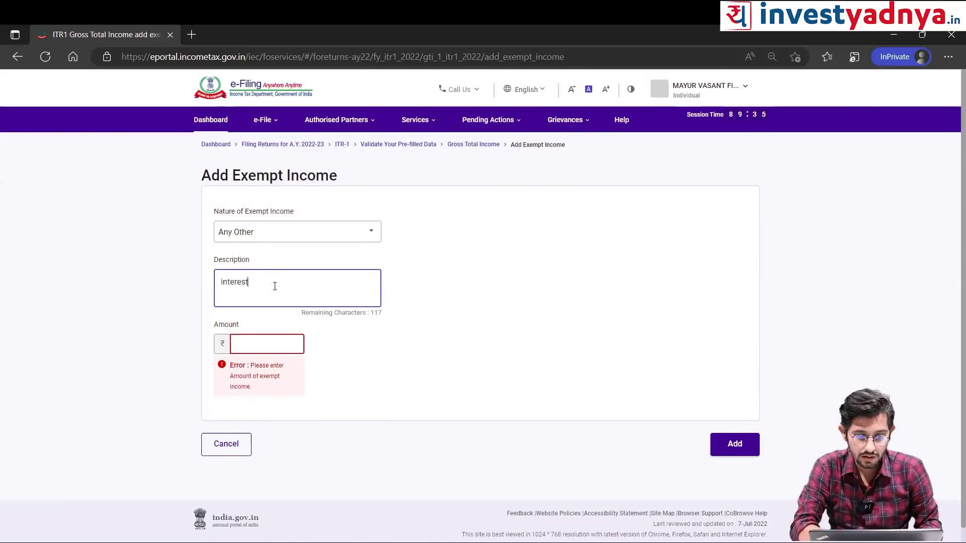
{"action": "type", "text": " on PPF"}
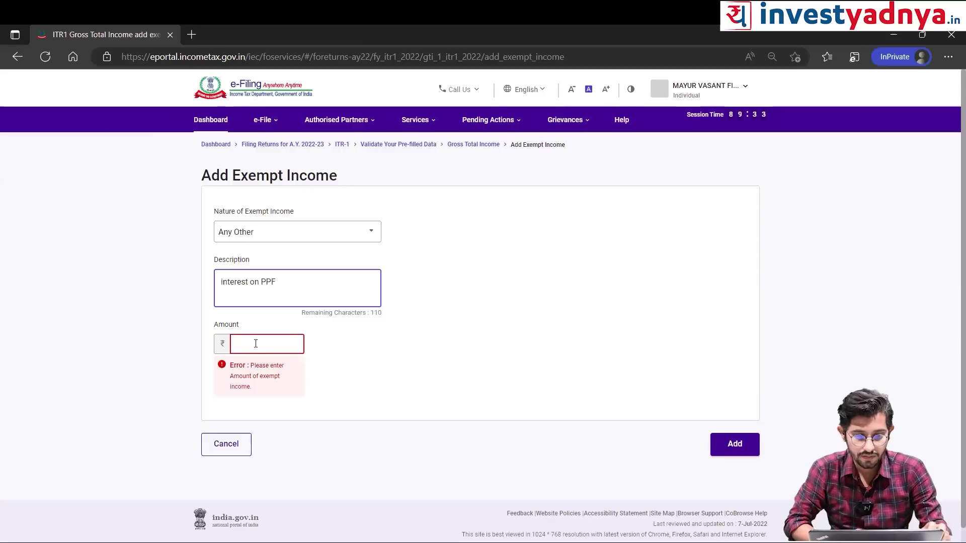
{"action": "left_click", "coordinate": [257, 343]}
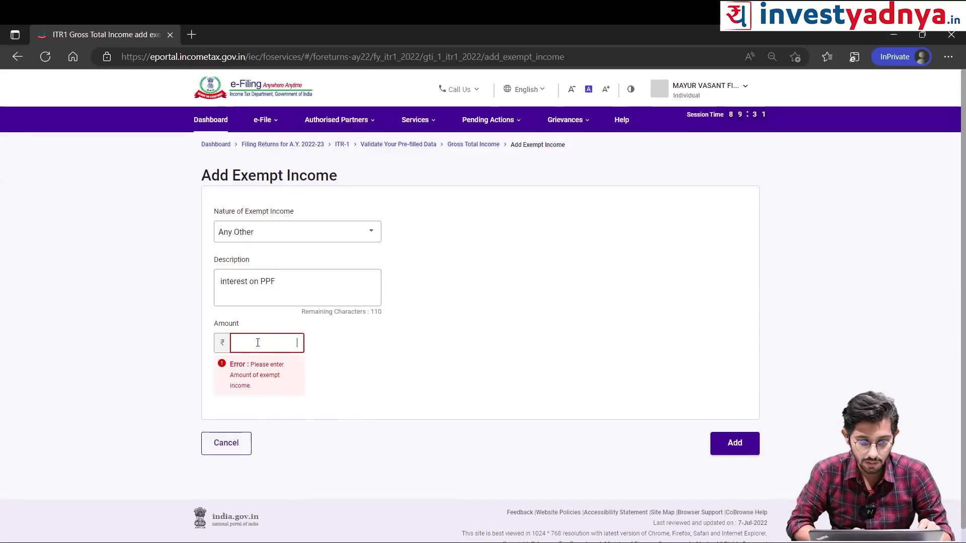
{"action": "type", "text": "7000"}
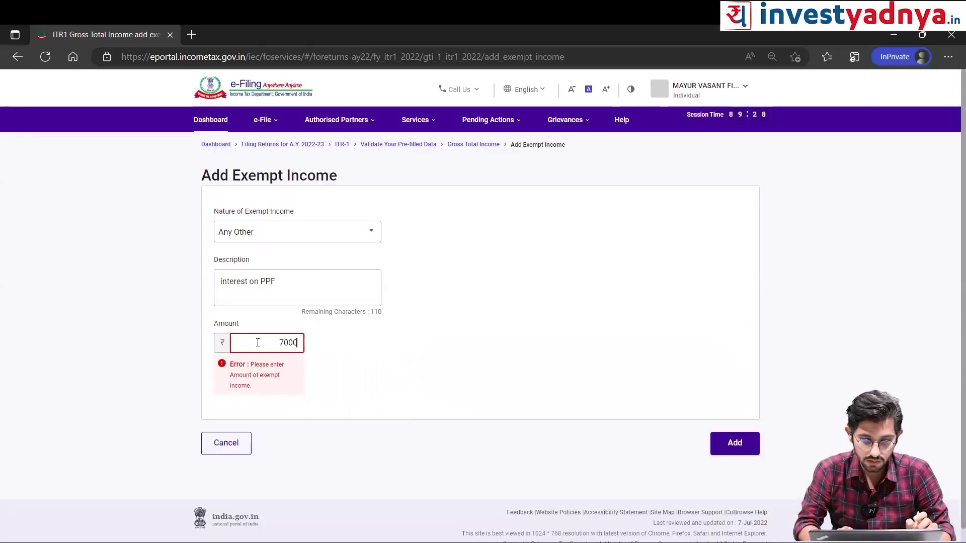
{"action": "left_click", "coordinate": [735, 442]}
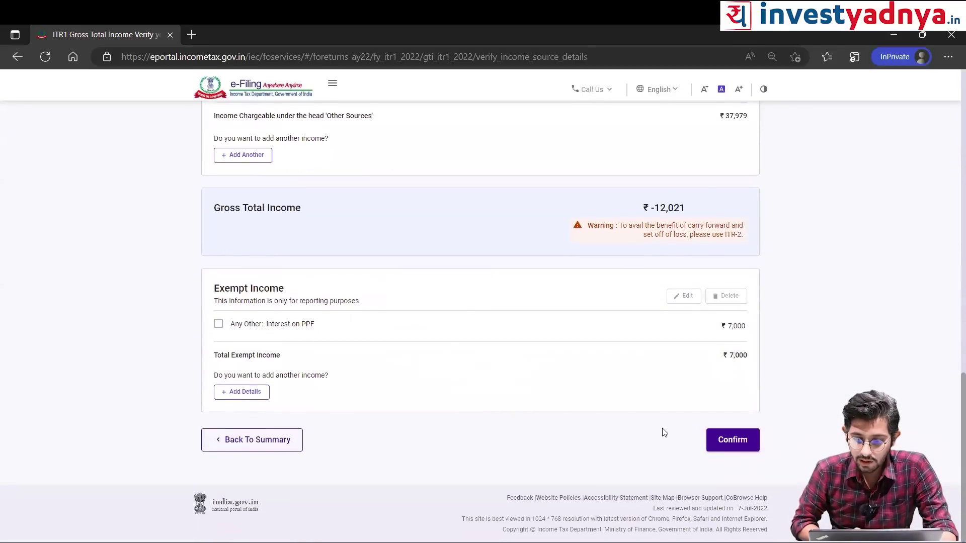
- Confirm the Gross Total Income section and open Total Deductions from the return summary
{"action": "left_click", "coordinate": [732, 444]}
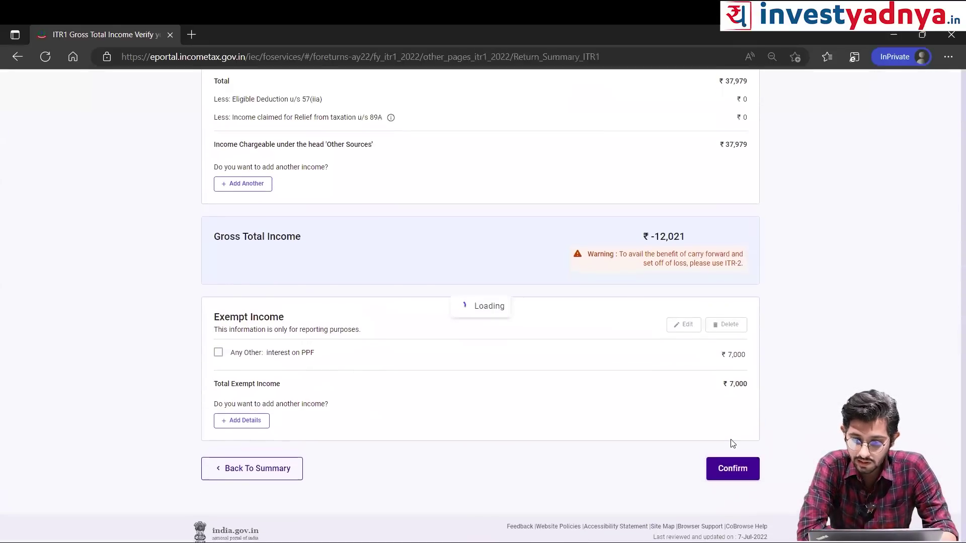
{"action": "scroll", "coordinate": [732, 444], "scroll_direction": "down", "scroll_amount": 2}
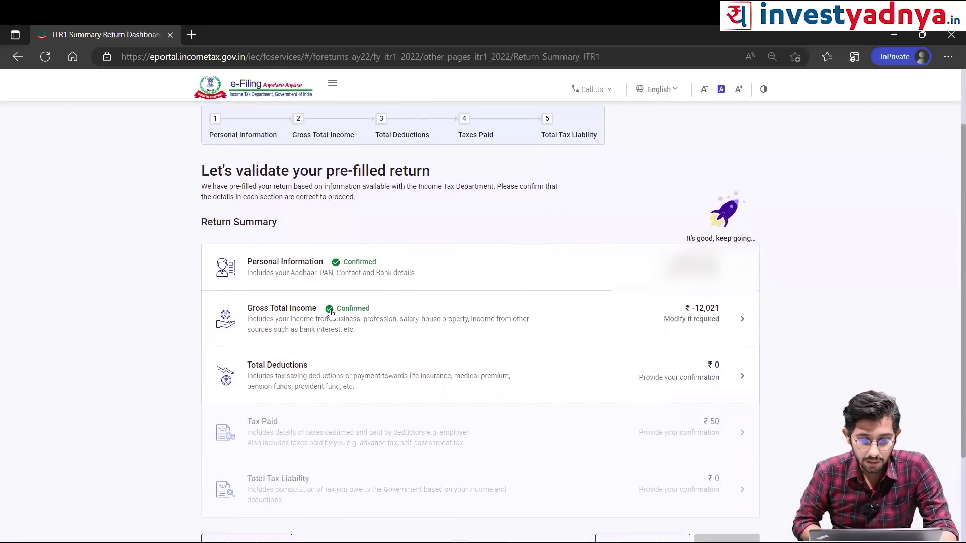
{"action": "scroll", "coordinate": [397, 353], "scroll_direction": "down", "scroll_amount": 1}
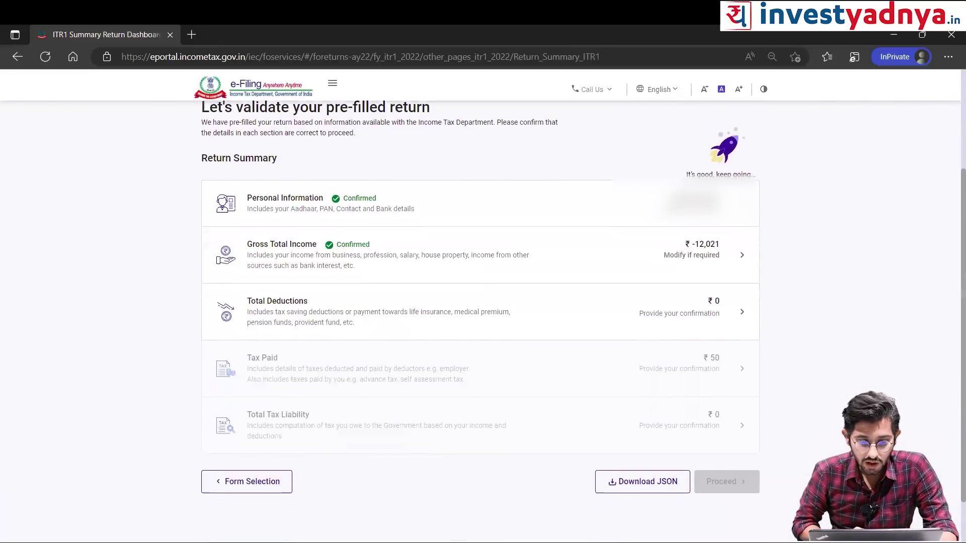
{"action": "left_click", "coordinate": [416, 318]}
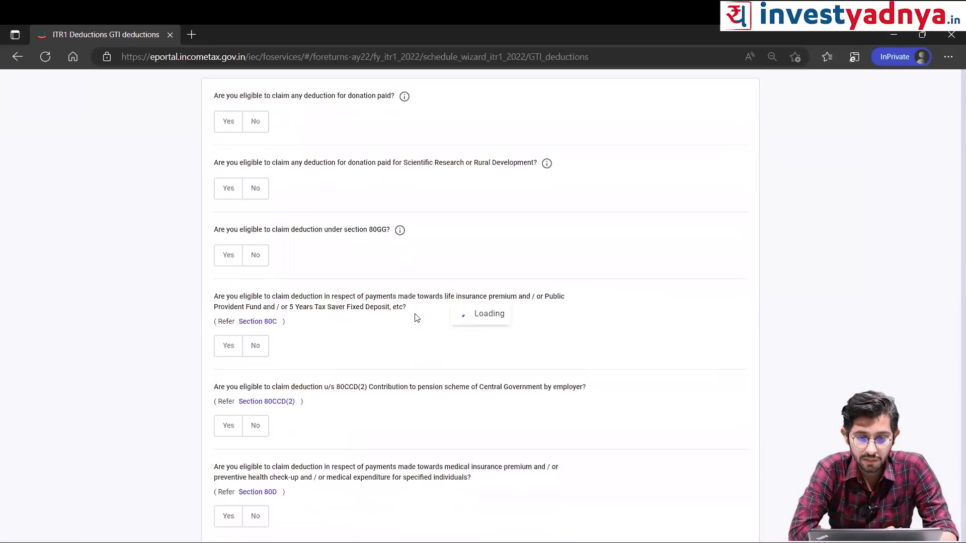
- Answer No to the deduction for donation paid, then claim 1,50,000 as deduction under Section 80C
{"action": "left_click", "coordinate": [255, 256]}
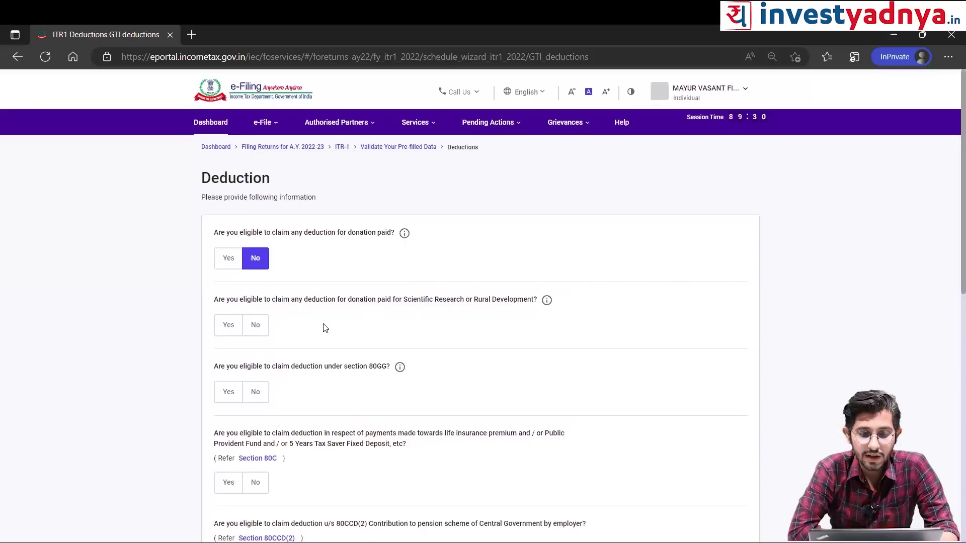
{"action": "scroll", "coordinate": [323, 328], "scroll_direction": "down", "scroll_amount": 1}
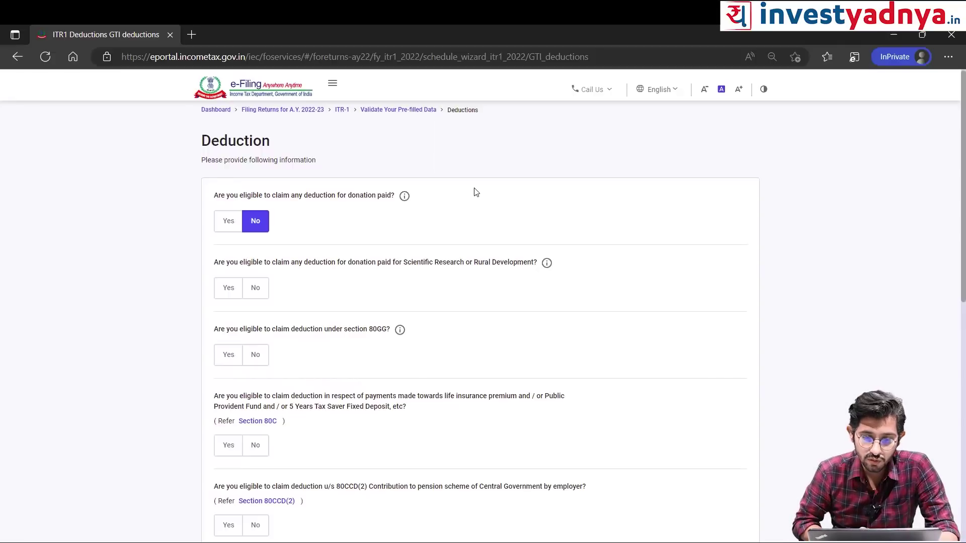
{"action": "scroll", "coordinate": [481, 215], "scroll_direction": "down", "scroll_amount": 1}
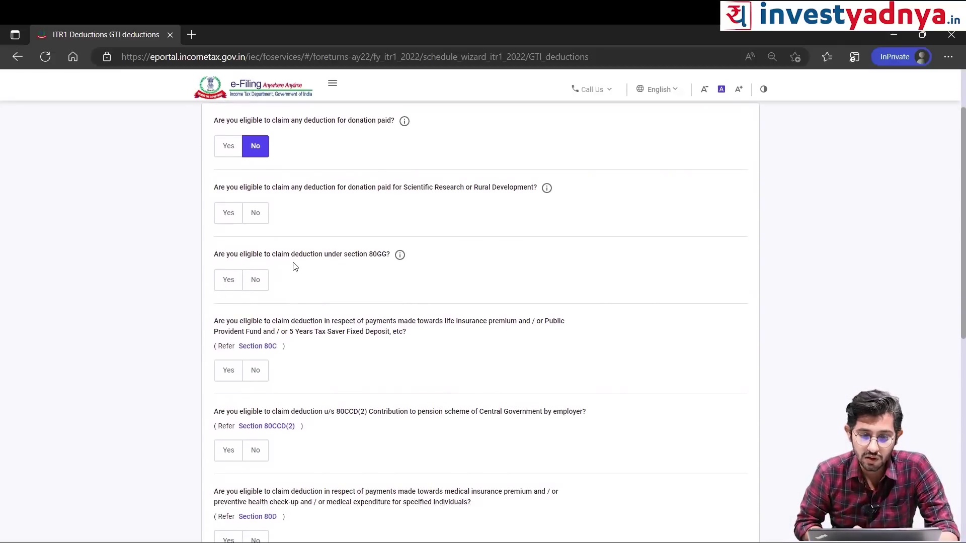
{"action": "scroll", "coordinate": [297, 267], "scroll_direction": "down", "scroll_amount": 1}
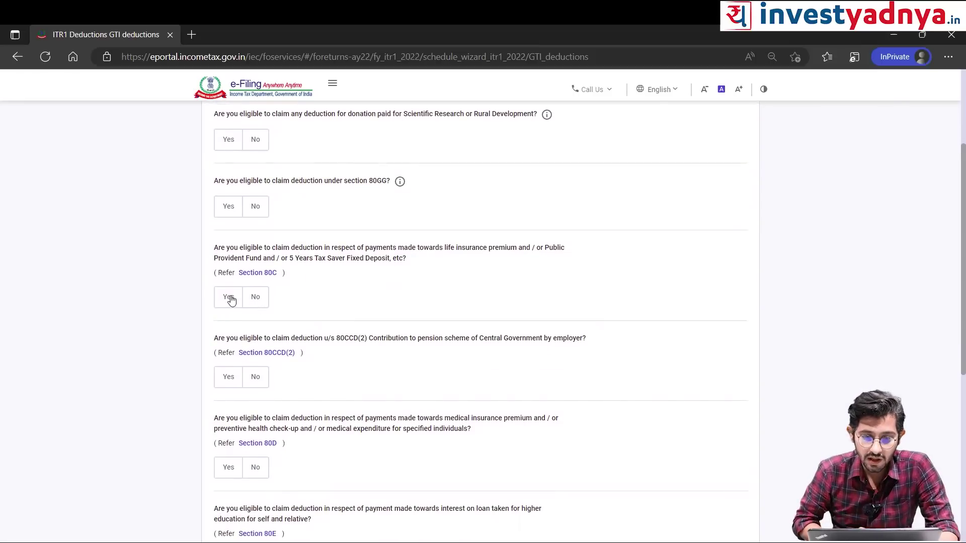
{"action": "left_click", "coordinate": [257, 275]}
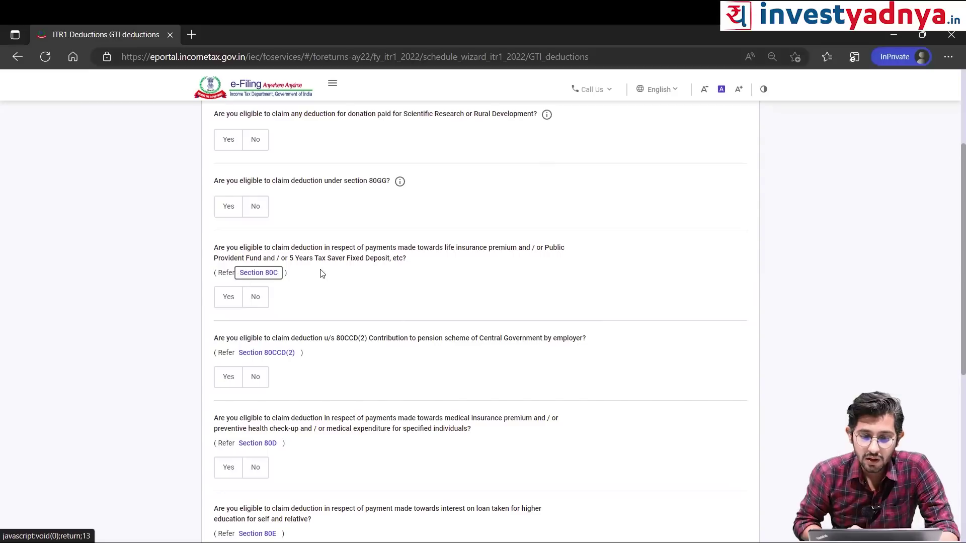
{"action": "left_click", "coordinate": [226, 300]}
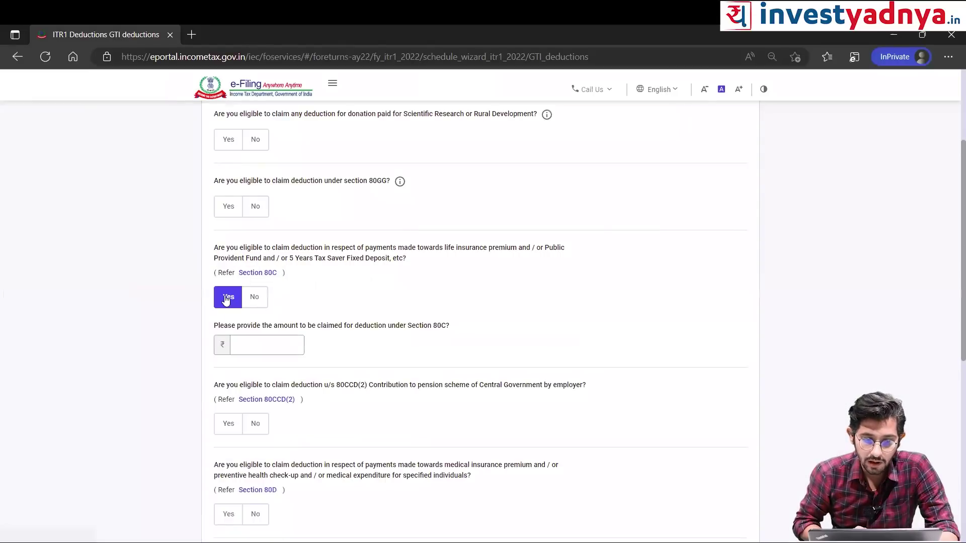
{"action": "left_click", "coordinate": [250, 341]}
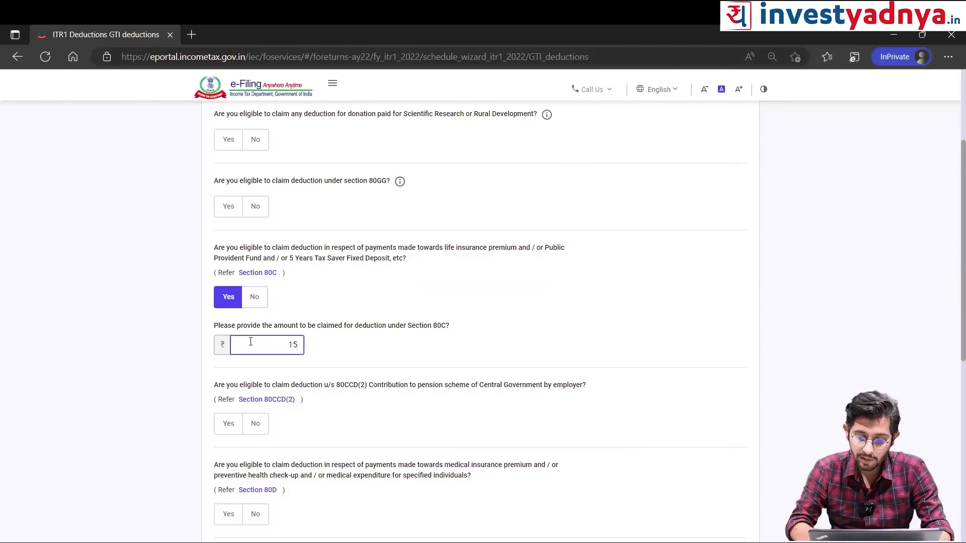
{"action": "type", "text": "150000"}
{"action": "left_click", "coordinate": [461, 300]}
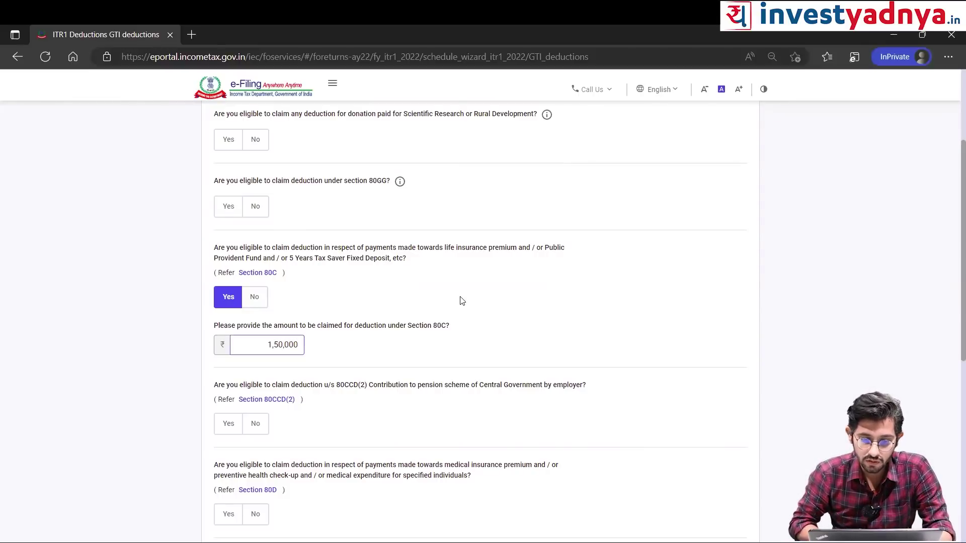
- Claim the Section 80CCD(2) deduction with 20,000 as the employer's contribution to the Central Government pension scheme
{"action": "scroll", "coordinate": [462, 301], "scroll_direction": "down", "scroll_amount": 2}
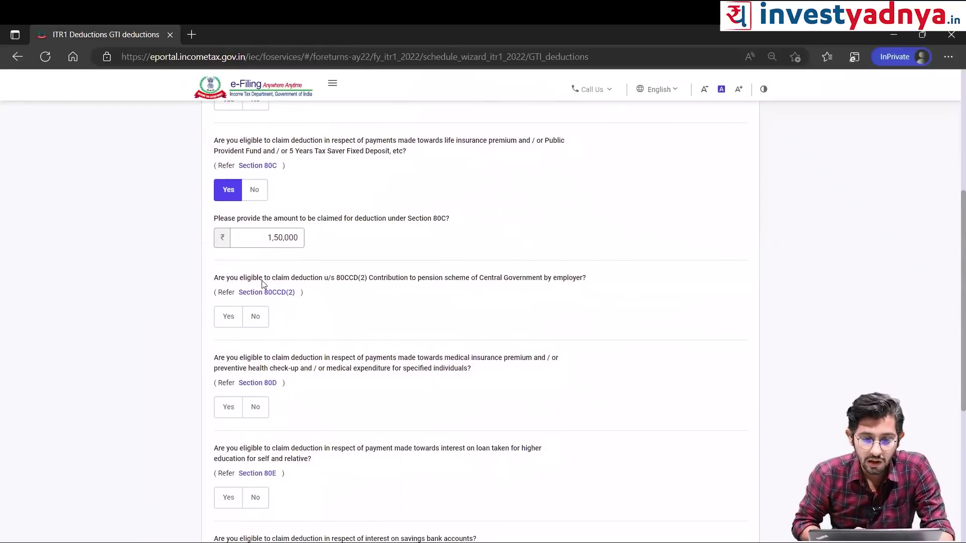
{"action": "left_click", "coordinate": [229, 322]}
{"action": "left_click", "coordinate": [266, 361]}
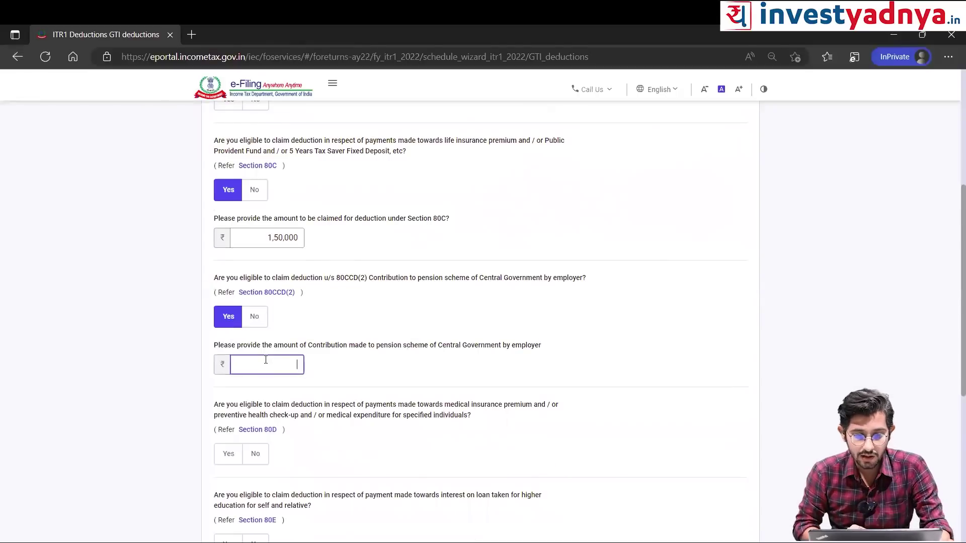
{"action": "type", "text": "20000"}
{"action": "left_click", "coordinate": [410, 315]}
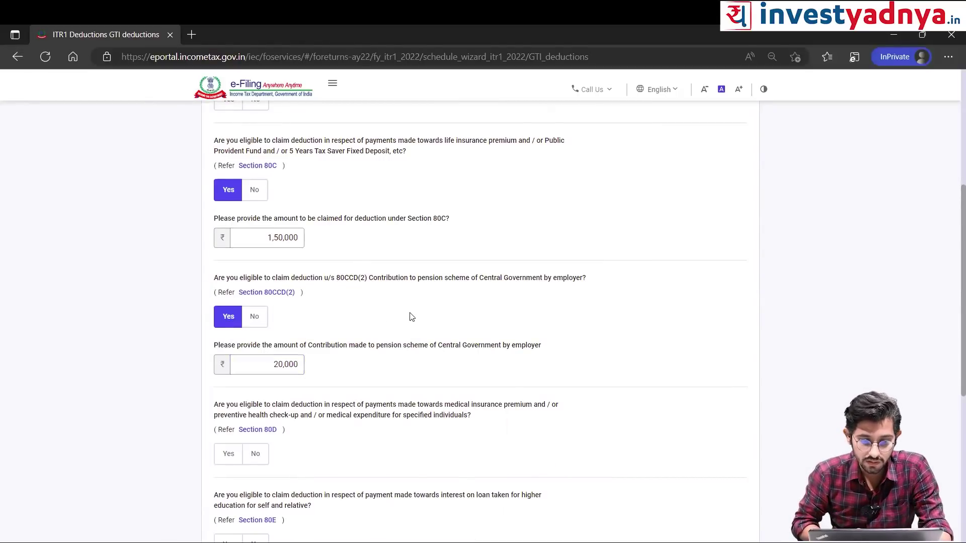
- Answer Yes to the Section 80D and 80TTA deduction questions and continue to the deductions verification page
{"action": "scroll", "coordinate": [410, 316], "scroll_direction": "down", "scroll_amount": 3}
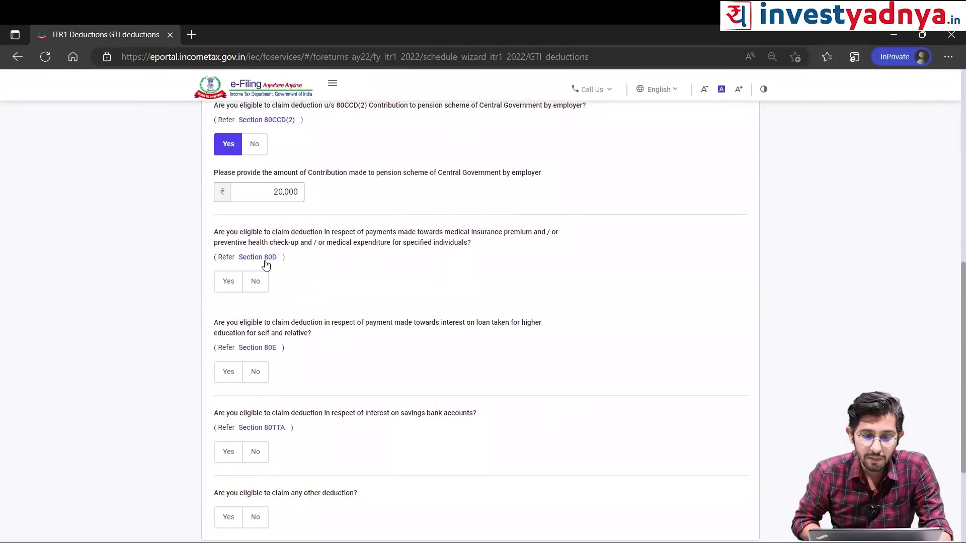
{"action": "left_click", "coordinate": [236, 282]}
{"action": "scroll", "coordinate": [455, 323], "scroll_direction": "down", "scroll_amount": 1}
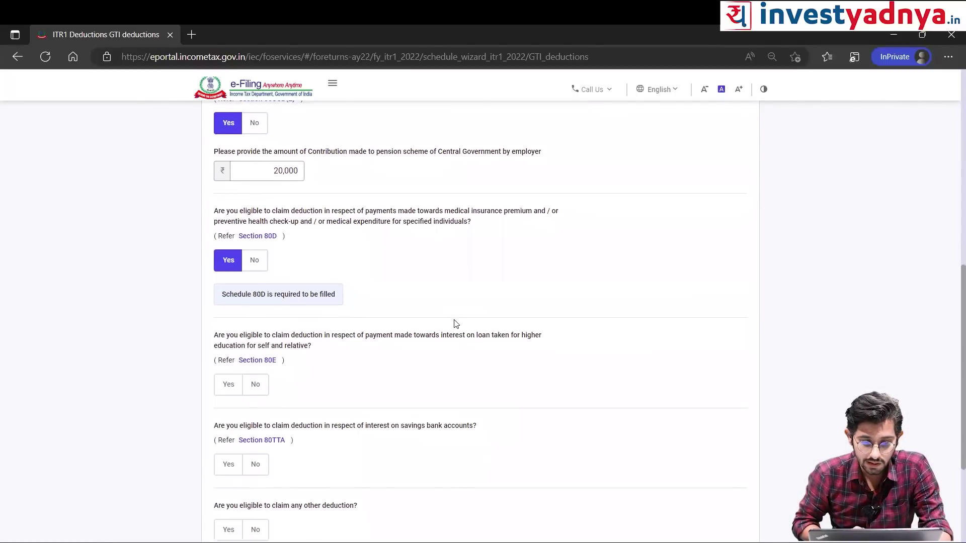
{"action": "scroll", "coordinate": [455, 324], "scroll_direction": "down", "scroll_amount": 3}
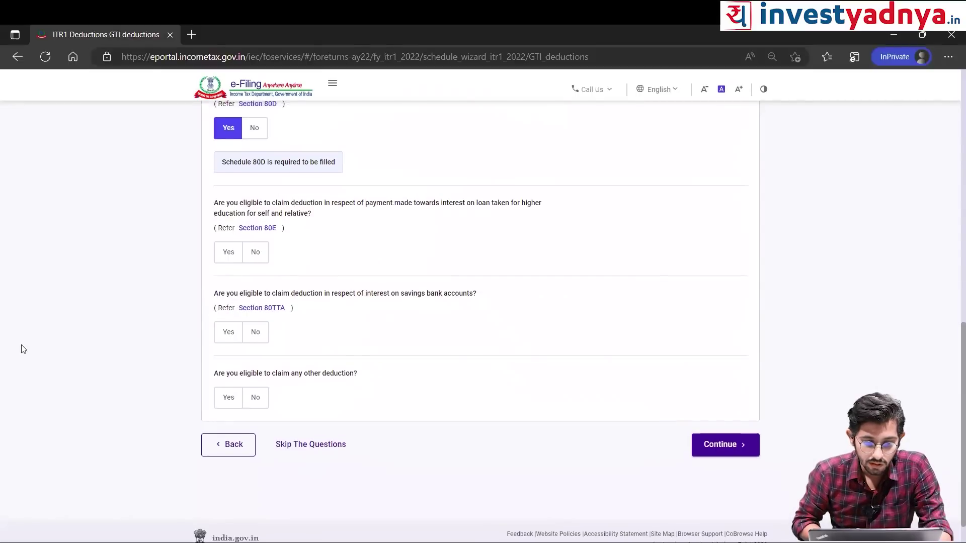
{"action": "scroll", "coordinate": [402, 389], "scroll_direction": "up", "scroll_amount": 15}
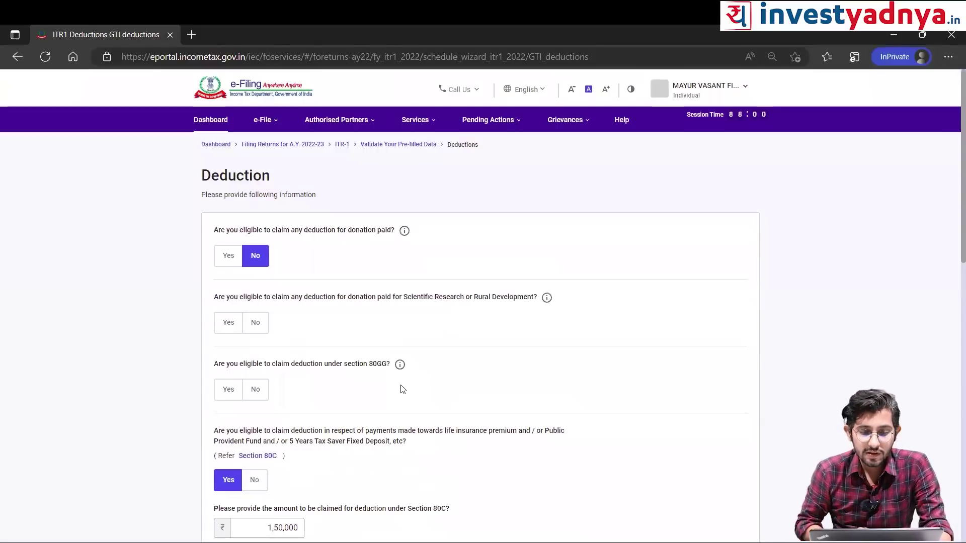
{"action": "scroll", "coordinate": [403, 388], "scroll_direction": "down", "scroll_amount": 15}
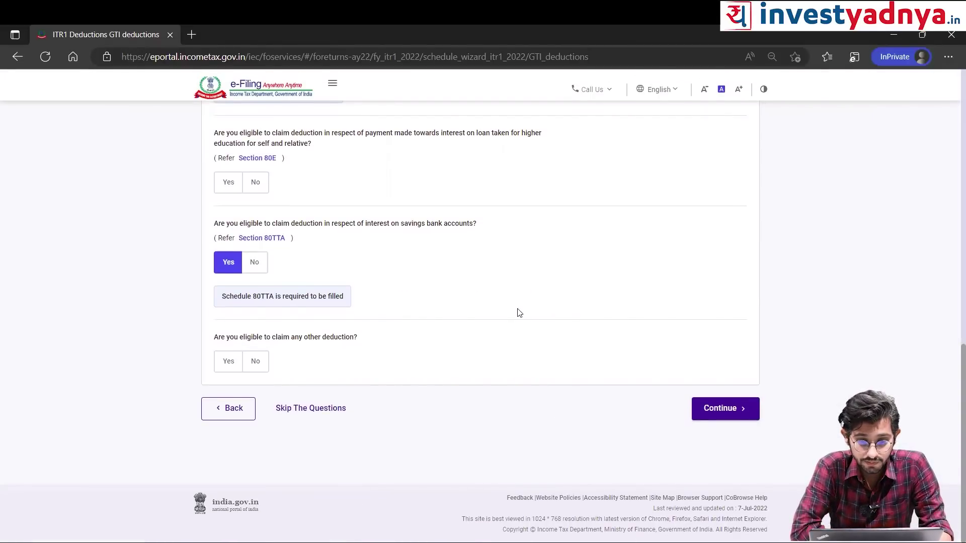
{"action": "scroll", "coordinate": [519, 313], "scroll_direction": "up", "scroll_amount": 3}
{"action": "scroll", "coordinate": [519, 313], "scroll_direction": "down", "scroll_amount": 2}
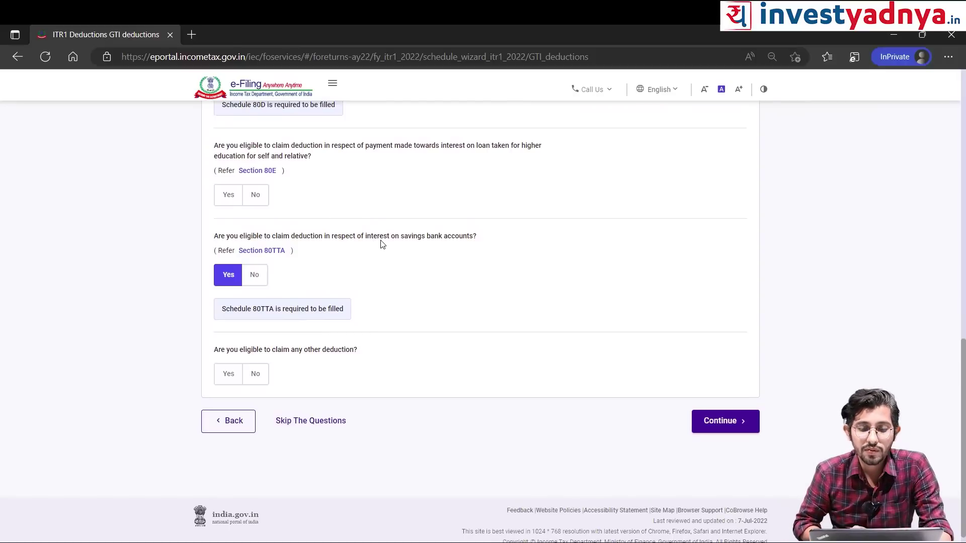
{"action": "left_click", "coordinate": [730, 424]}
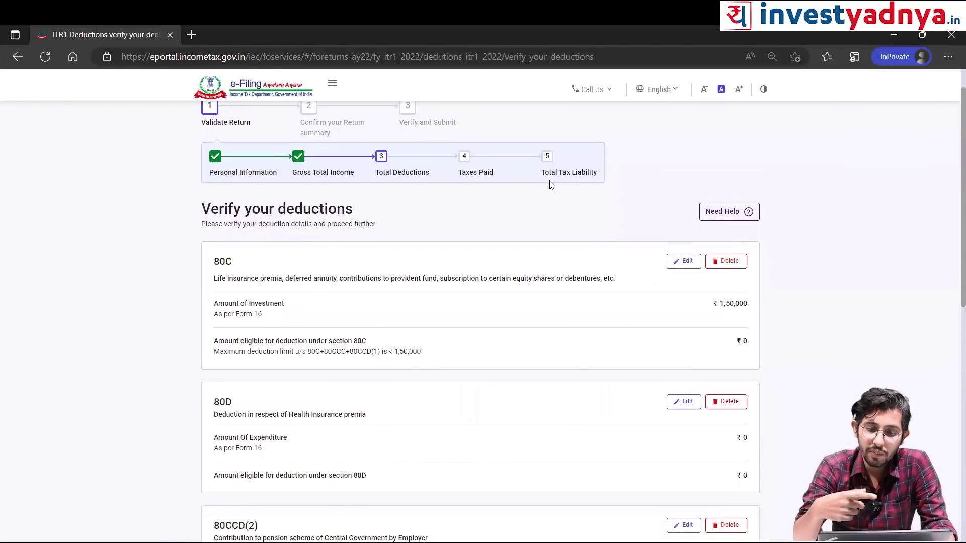
- Review the 80C, 80D and 80CCD(2) amounts and the other deductions that can be claimed on the verification page
{"action": "scroll", "coordinate": [551, 185], "scroll_direction": "down", "scroll_amount": 1}
{"action": "scroll", "coordinate": [551, 185], "scroll_direction": "up", "scroll_amount": 1}
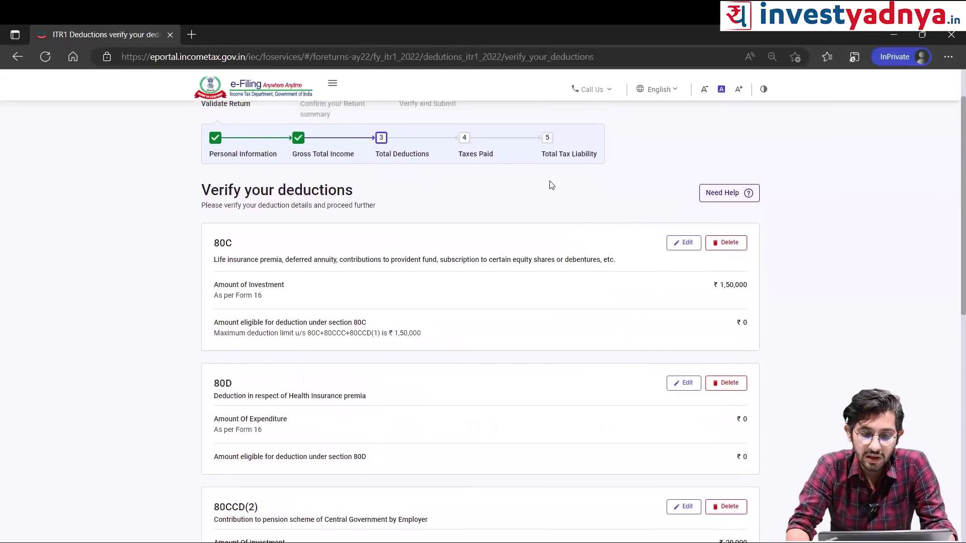
{"action": "scroll", "coordinate": [551, 185], "scroll_direction": "down", "scroll_amount": 1}
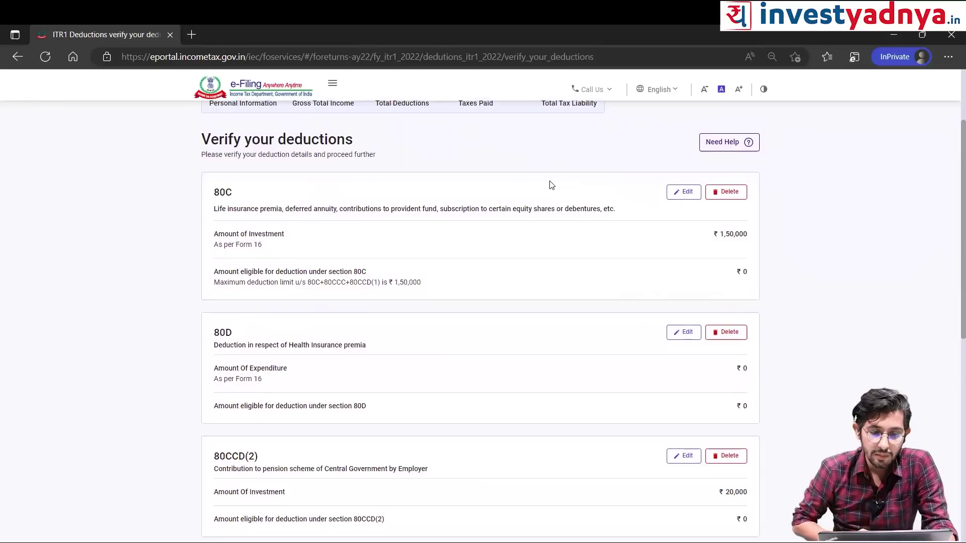
{"action": "scroll", "coordinate": [552, 185], "scroll_direction": "up", "scroll_amount": 1}
{"action": "scroll", "coordinate": [552, 186], "scroll_direction": "down", "scroll_amount": 1}
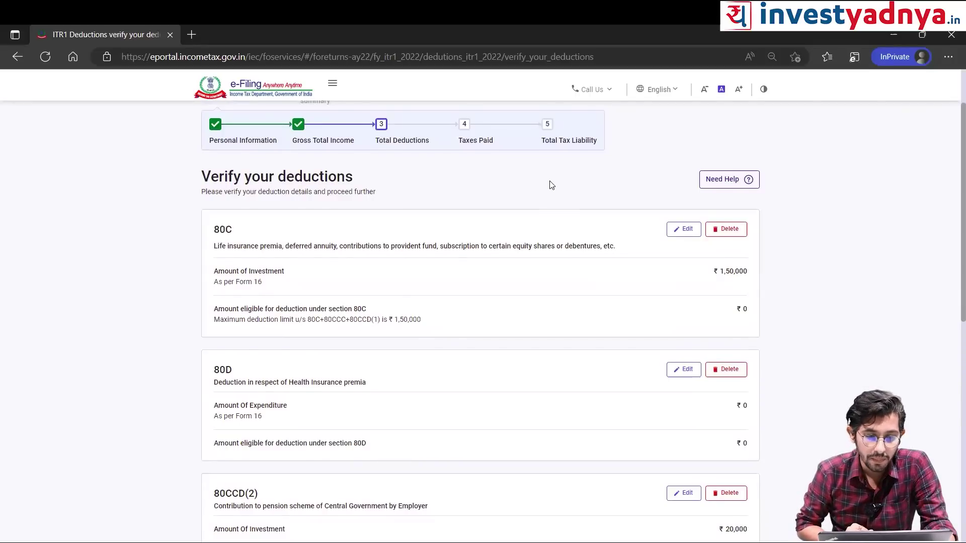
{"action": "scroll", "coordinate": [551, 185], "scroll_direction": "down", "scroll_amount": 1}
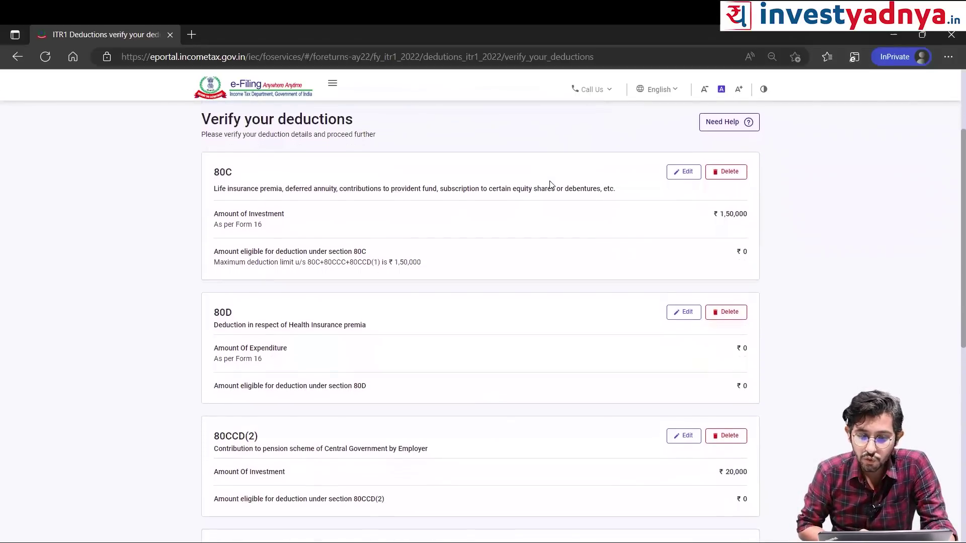
{"action": "scroll", "coordinate": [551, 185], "scroll_direction": "up", "scroll_amount": 1}
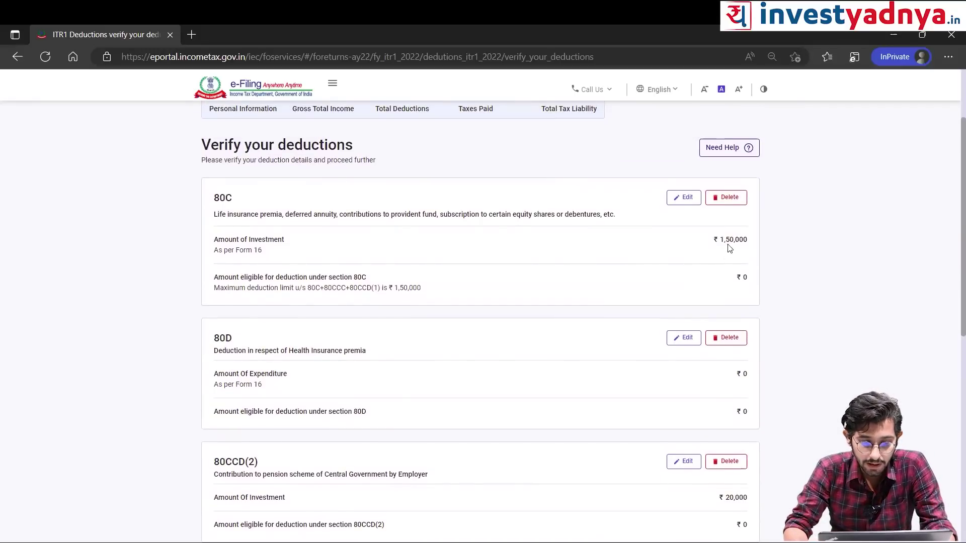
{"action": "scroll", "coordinate": [498, 304], "scroll_direction": "down", "scroll_amount": 1}
{"action": "scroll", "coordinate": [499, 305], "scroll_direction": "down", "scroll_amount": 1}
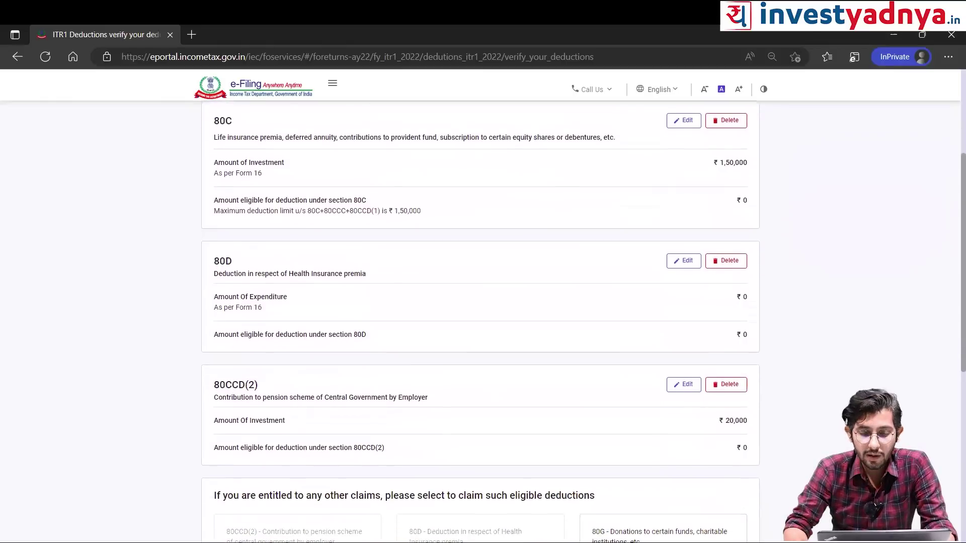
{"action": "scroll", "coordinate": [523, 414], "scroll_direction": "down", "scroll_amount": 2}
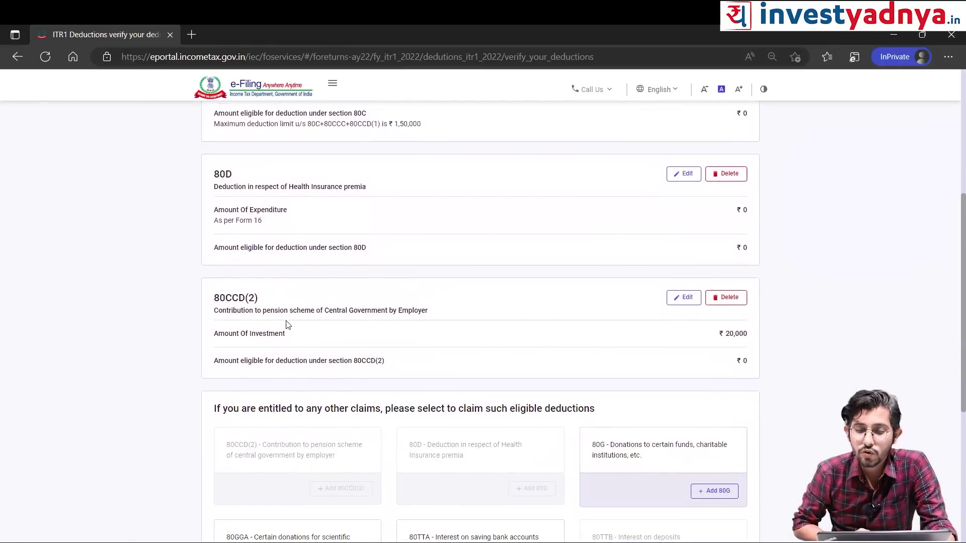
{"action": "scroll", "coordinate": [736, 338], "scroll_direction": "down", "scroll_amount": 1}
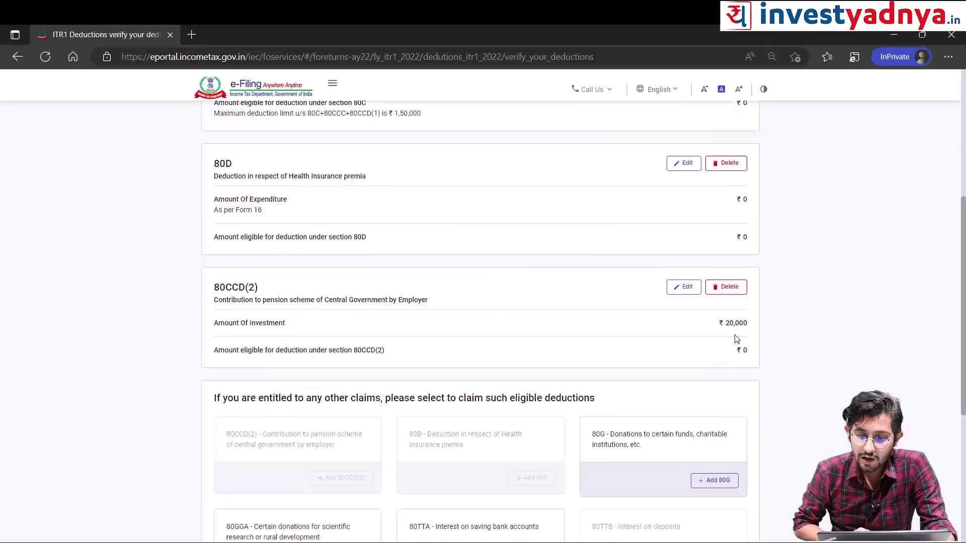
{"action": "scroll", "coordinate": [736, 339], "scroll_direction": "down", "scroll_amount": 3}
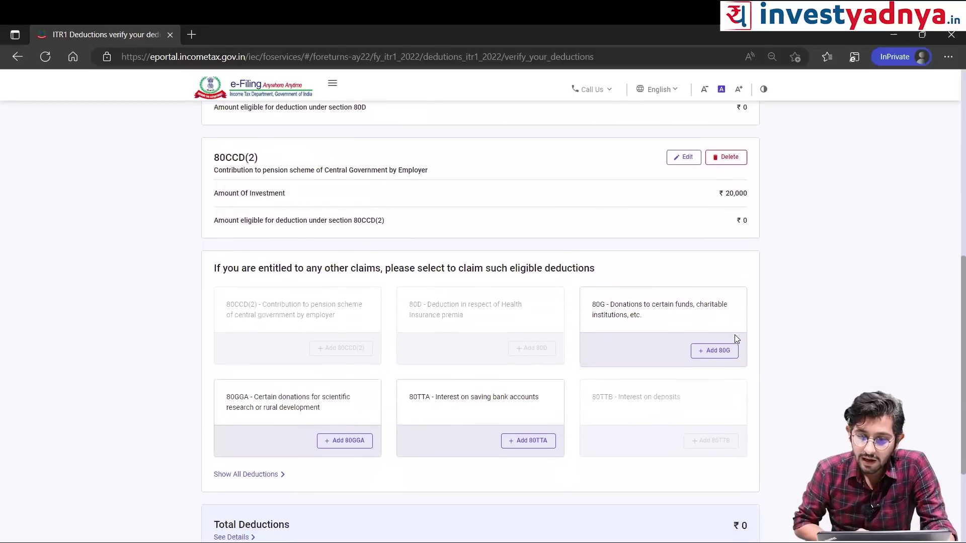
{"action": "scroll", "coordinate": [735, 338], "scroll_direction": "down", "scroll_amount": 1}
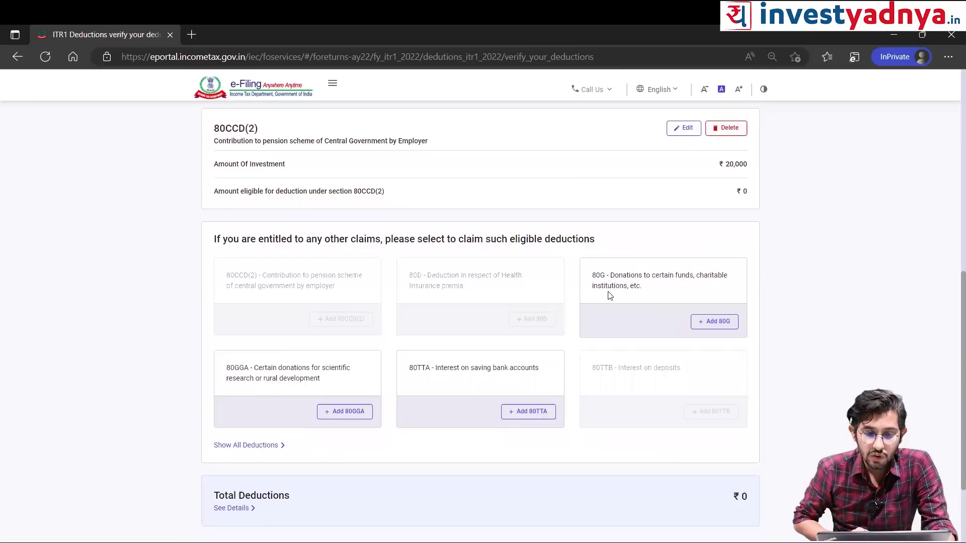
- Start adding an 80G deduction with the donation type "Donations entitled for 50% deduction subject to qualifying limit"
{"action": "left_click", "coordinate": [707, 325]}
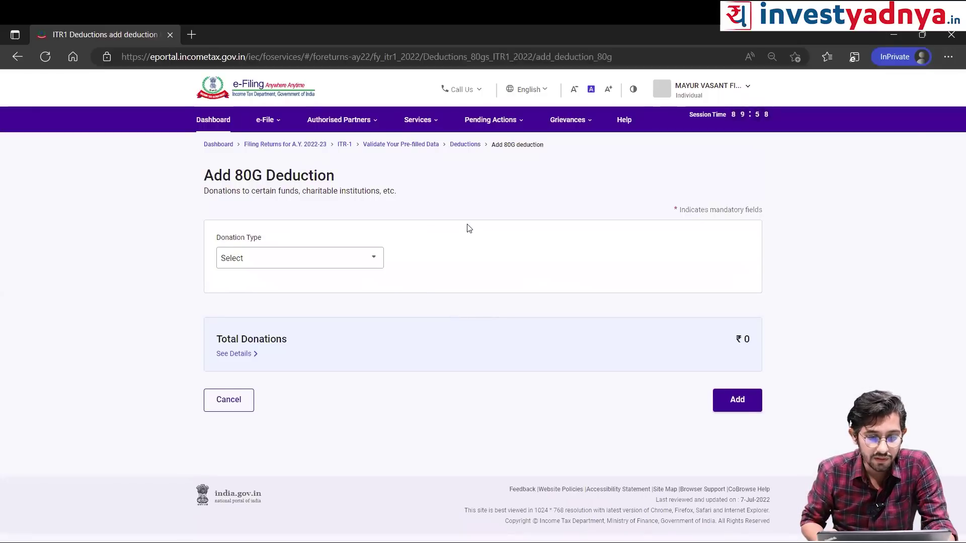
{"action": "left_click", "coordinate": [365, 260]}
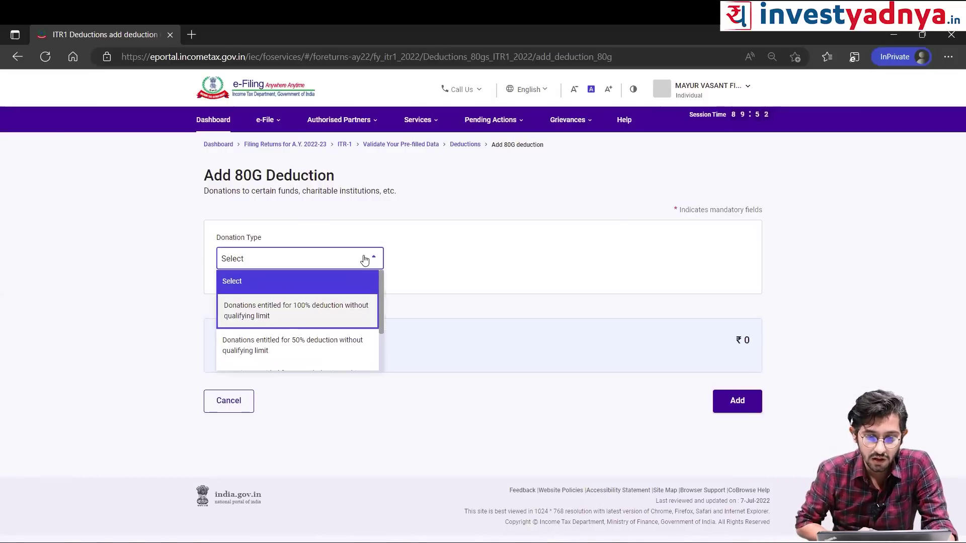
{"action": "key", "text": "Down"}
{"action": "key", "text": "Down"}
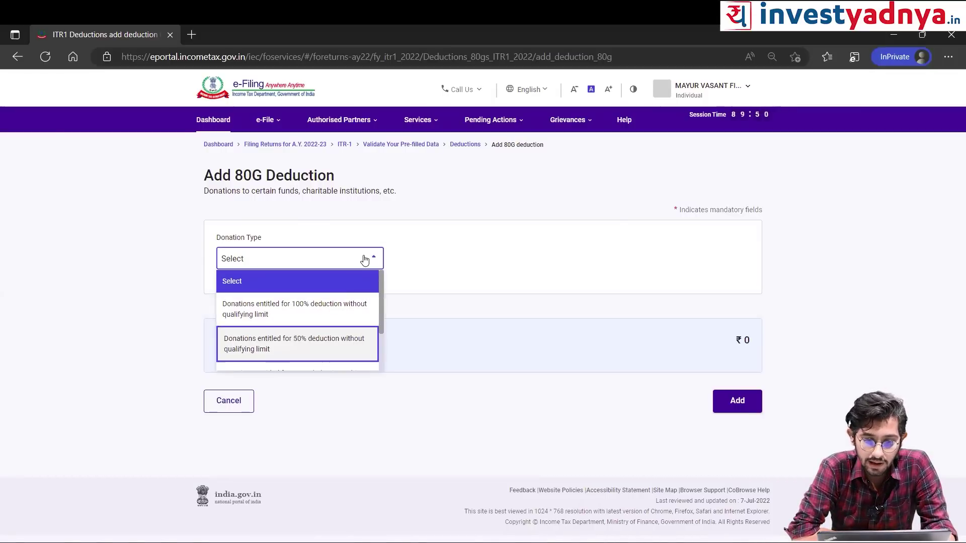
{"action": "key", "text": "Up"}
{"action": "key", "text": "Up"}
{"action": "key", "text": "Down"}
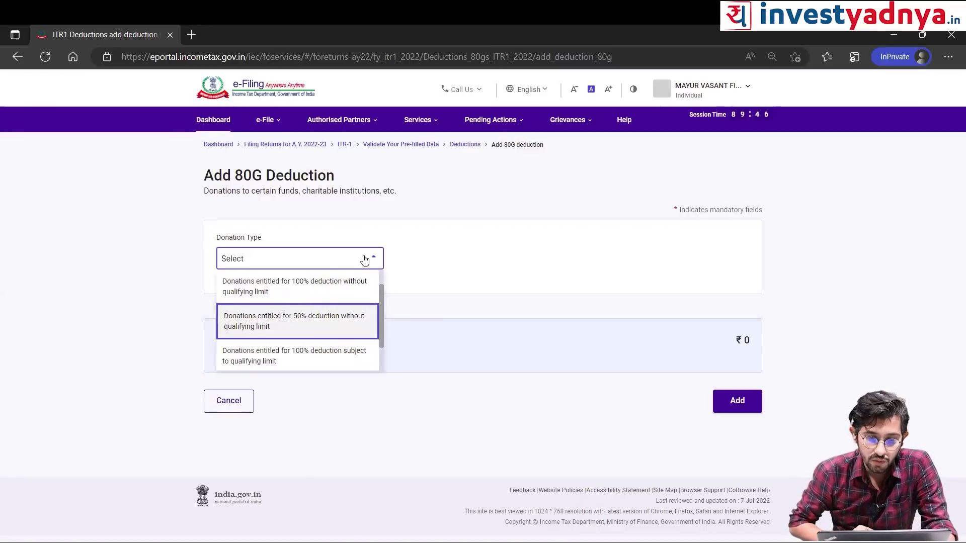
{"action": "key", "text": "Down"}
{"action": "key", "text": "Down"}
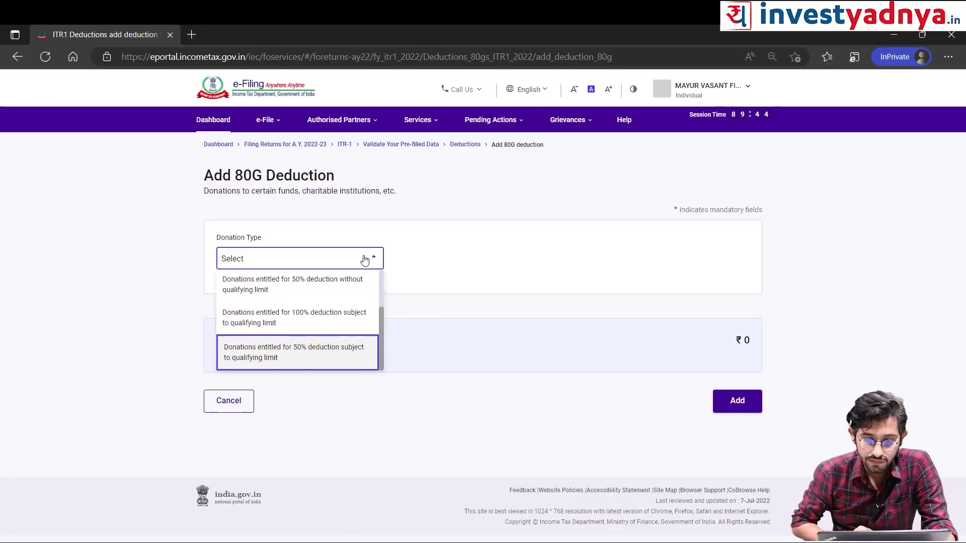
{"action": "key", "text": "Return"}
{"action": "left_click", "coordinate": [276, 332]}
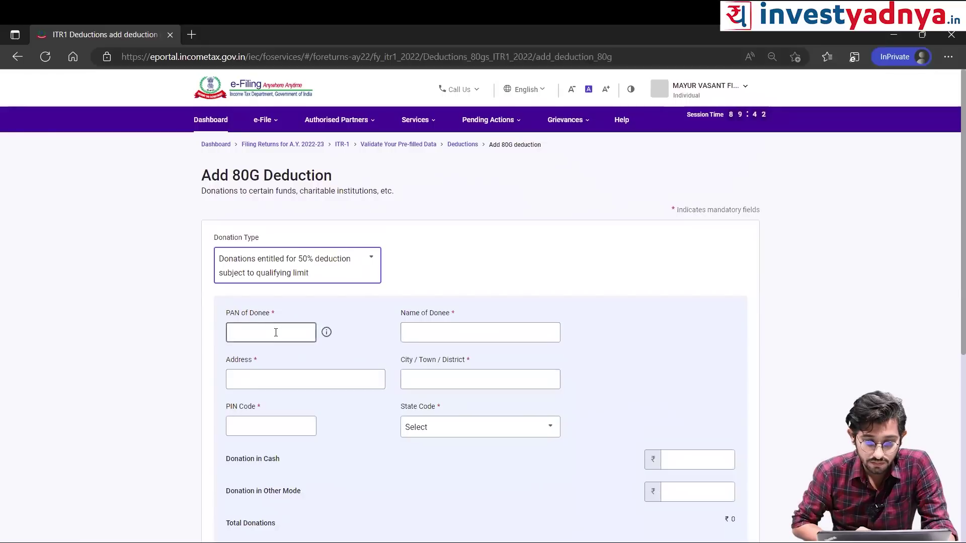
{"action": "scroll", "coordinate": [276, 333], "scroll_direction": "down", "scroll_amount": 2}
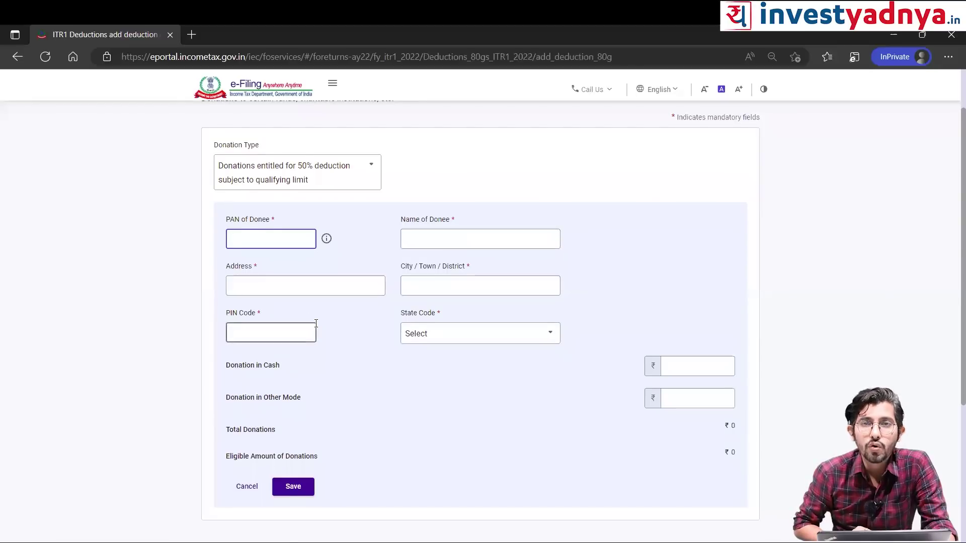
- Leave the 80G donation entry without saving and review the 80C, 80D and 80CCD(2) claims on the deductions verification page
{"action": "scroll", "coordinate": [316, 324], "scroll_direction": "down", "scroll_amount": 1}
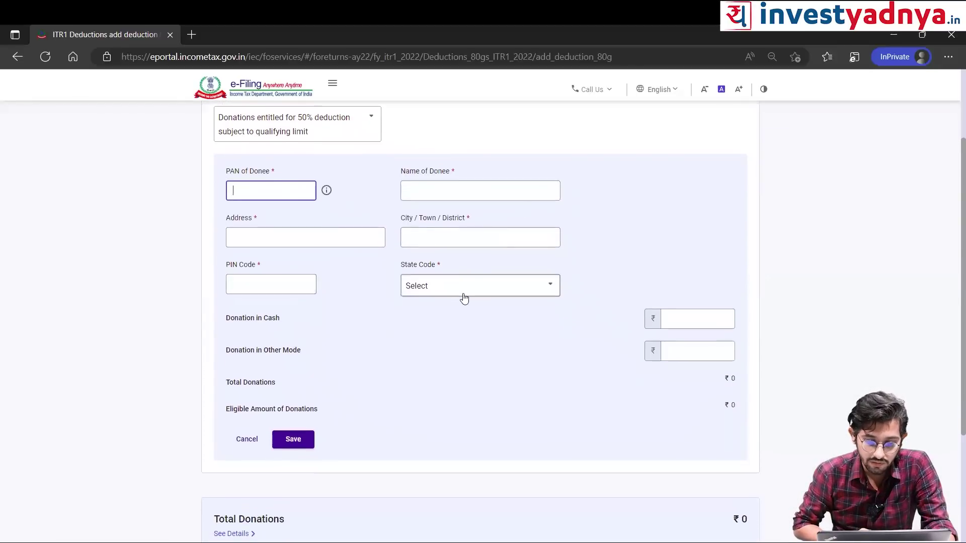
{"action": "left_click", "coordinate": [464, 297]}
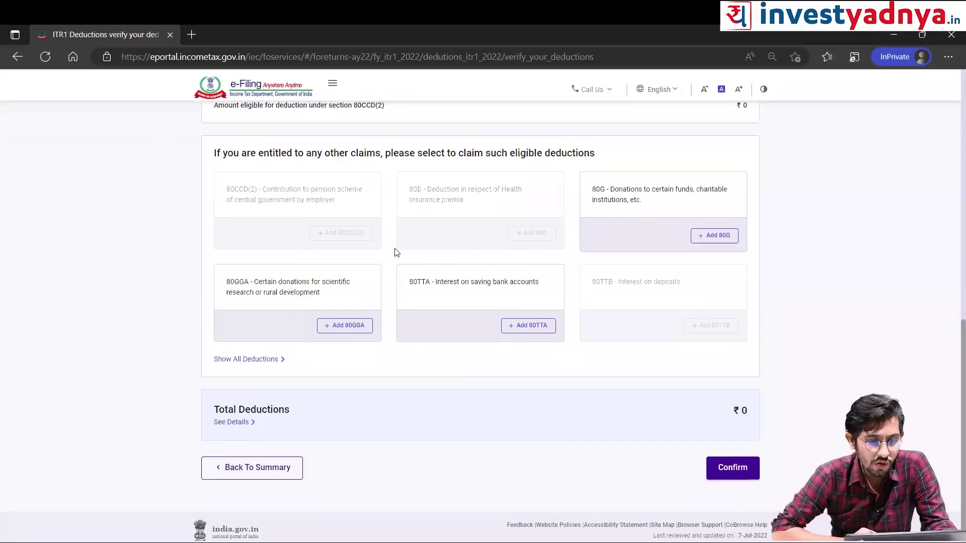
{"action": "scroll", "coordinate": [396, 252], "scroll_direction": "up", "scroll_amount": 2}
{"action": "scroll", "coordinate": [396, 252], "scroll_direction": "up", "scroll_amount": 5}
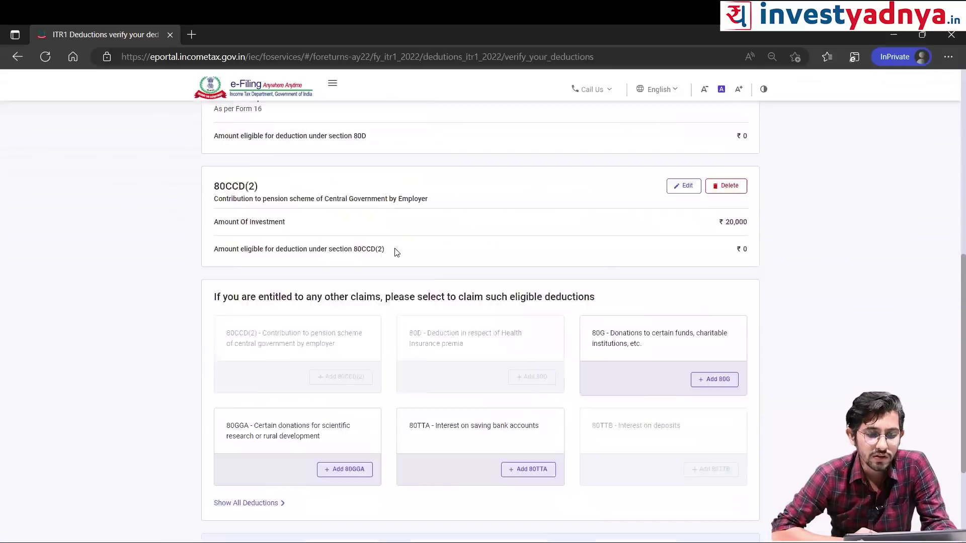
{"action": "scroll", "coordinate": [396, 252], "scroll_direction": "down", "scroll_amount": 6}
{"action": "scroll", "coordinate": [396, 253], "scroll_direction": "up", "scroll_amount": 4}
{"action": "scroll", "coordinate": [396, 252], "scroll_direction": "up", "scroll_amount": 5}
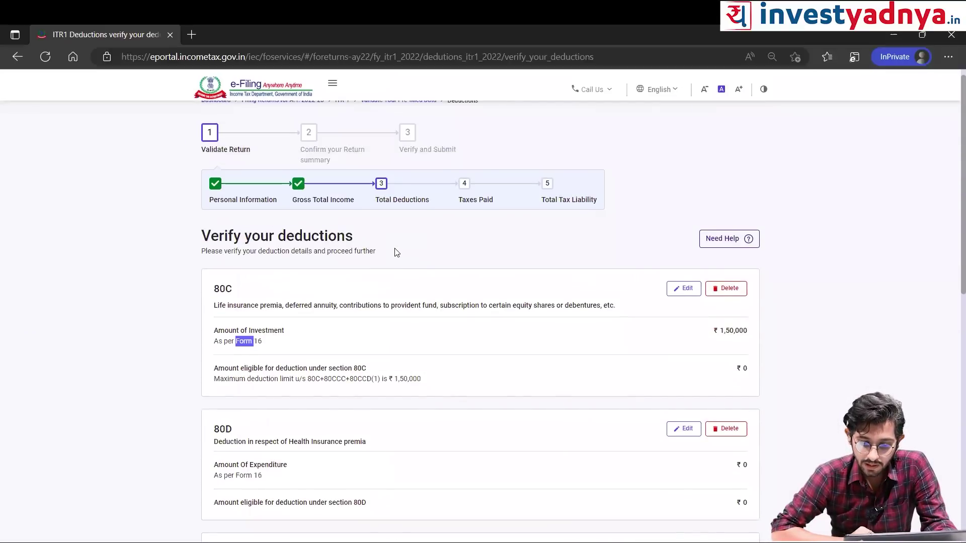
{"action": "scroll", "coordinate": [397, 252], "scroll_direction": "down", "scroll_amount": 3}
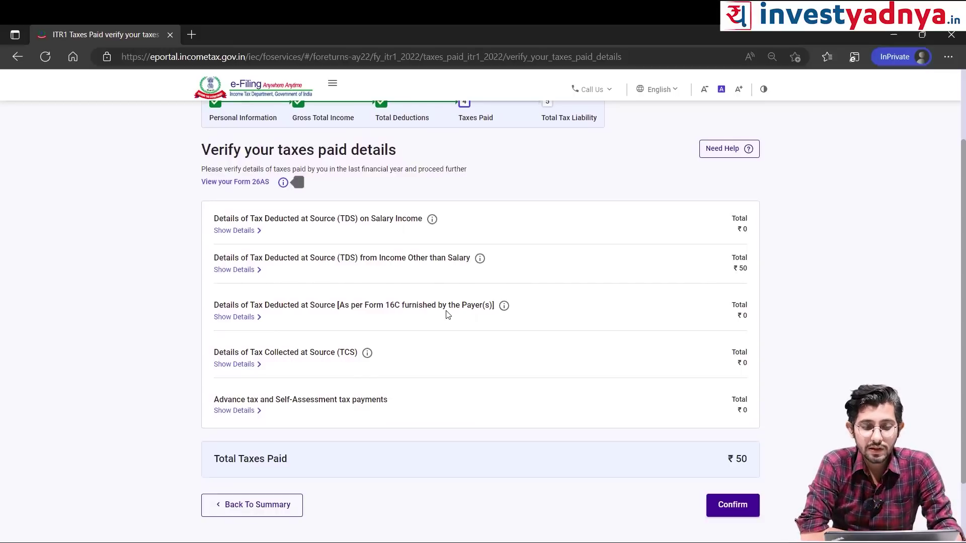
- Review the TDS, TCS, advance tax and self-assessment tax entries on the taxes paid verification page
{"action": "scroll", "coordinate": [447, 313], "scroll_direction": "down", "scroll_amount": 1}
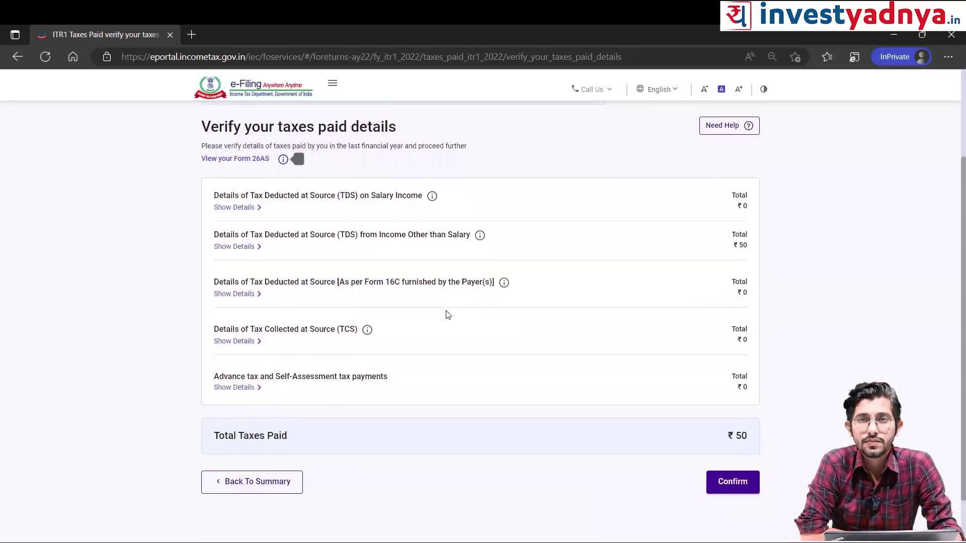
{"action": "left_click", "coordinate": [236, 390]}
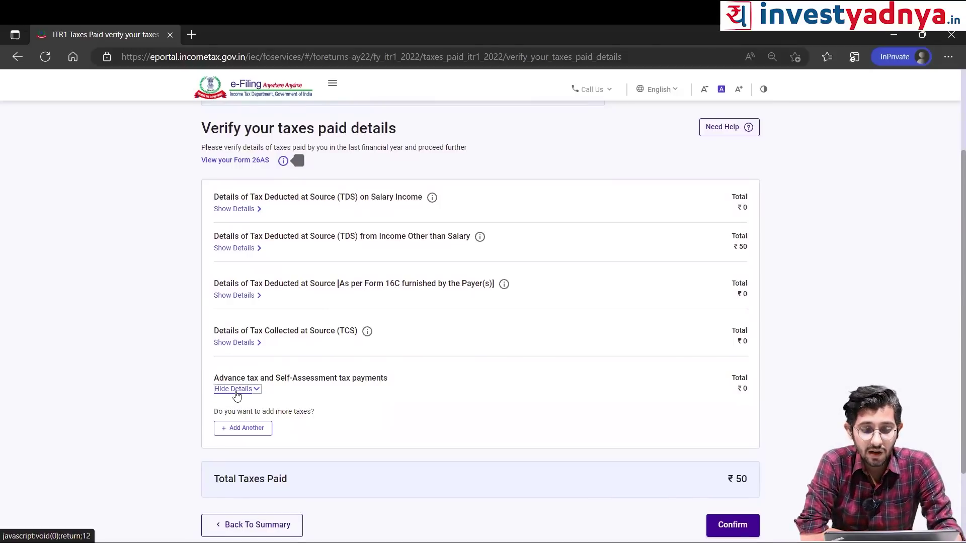
{"action": "left_click", "coordinate": [235, 390]}
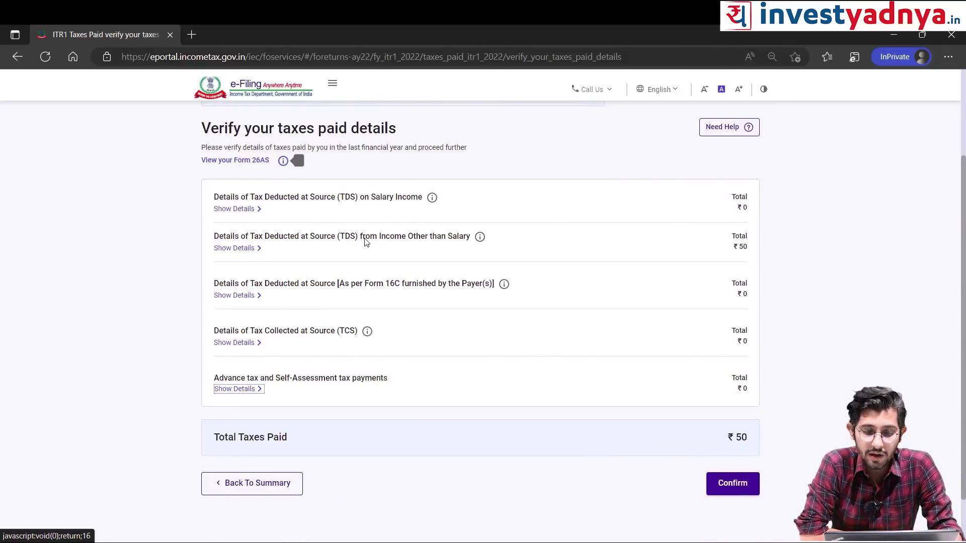
{"action": "scroll", "coordinate": [358, 242], "scroll_direction": "up", "scroll_amount": 1}
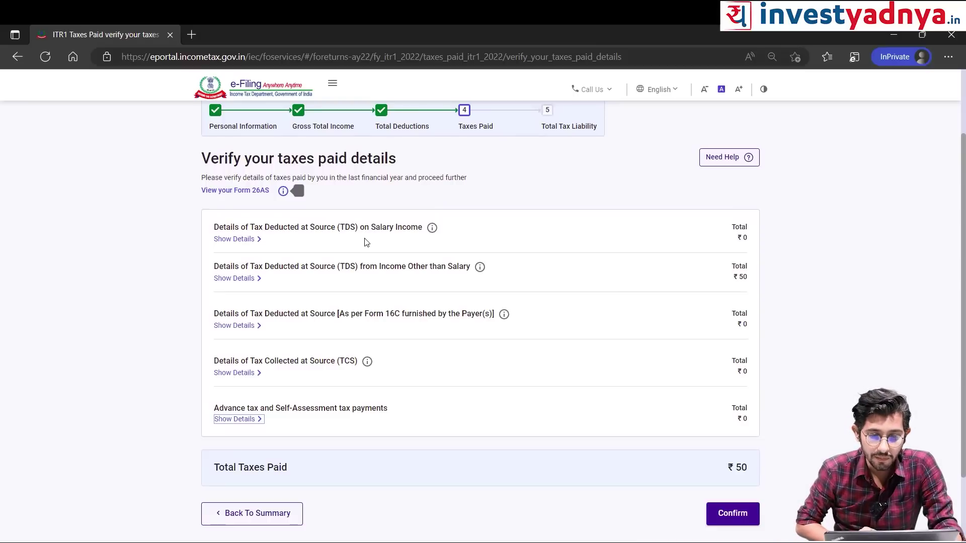
{"action": "scroll", "coordinate": [366, 242], "scroll_direction": "down", "scroll_amount": 1}
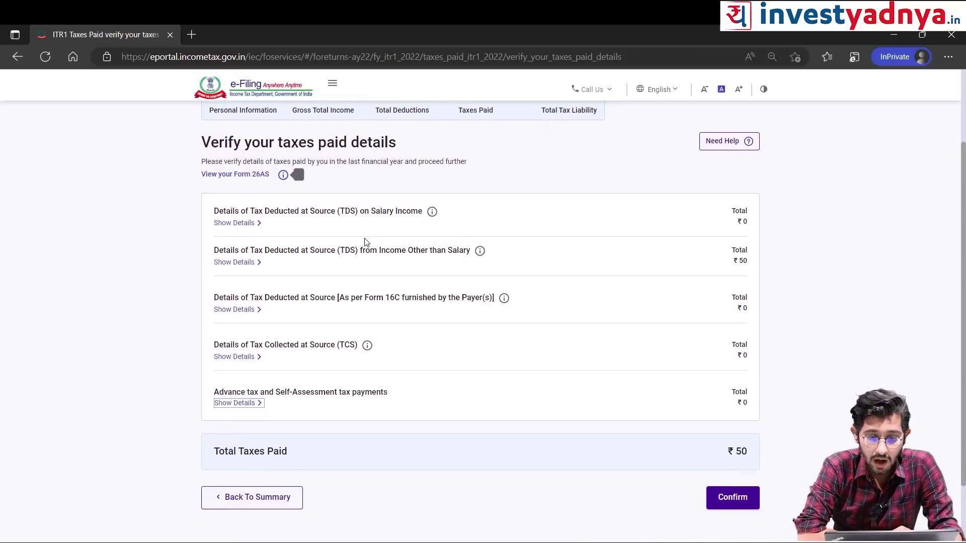
{"action": "scroll", "coordinate": [366, 242], "scroll_direction": "up", "scroll_amount": 1}
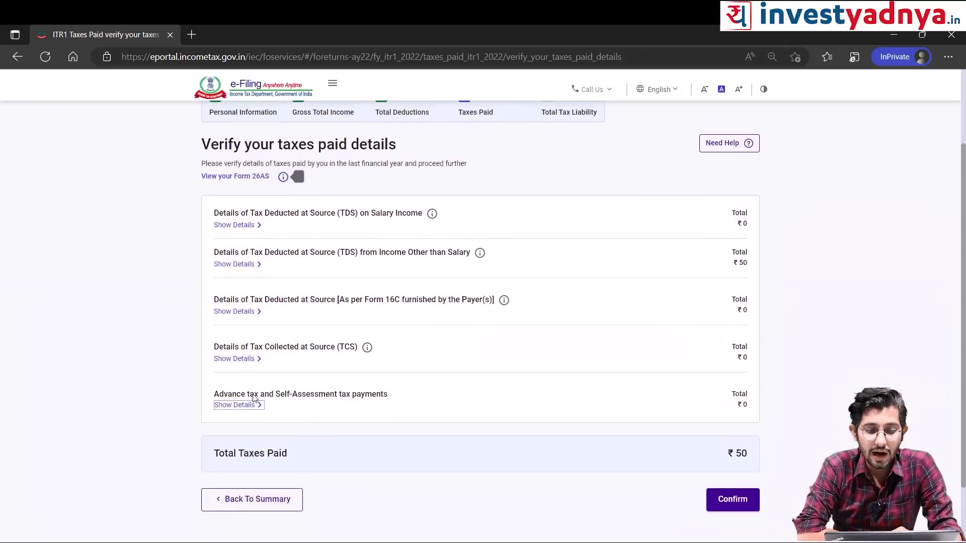
- View the entry form for an additional advance or self-assessment tax payment and return without adding one
{"action": "left_click", "coordinate": [246, 408]}
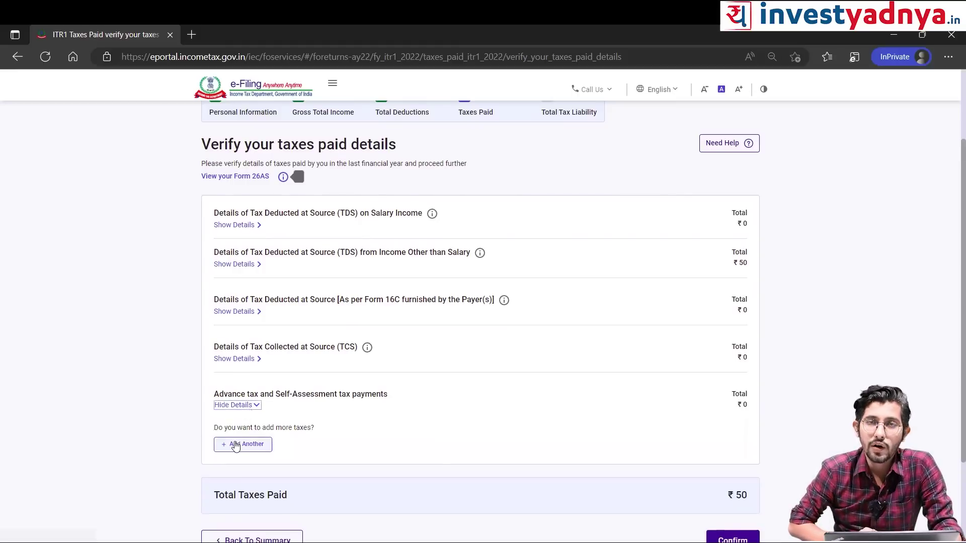
{"action": "left_click", "coordinate": [235, 447]}
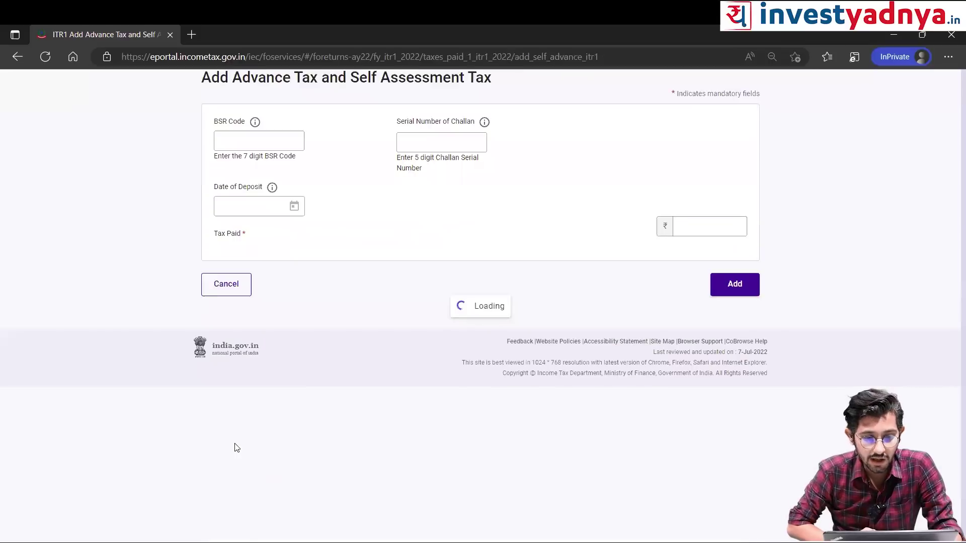
{"action": "left_click", "coordinate": [267, 242]}
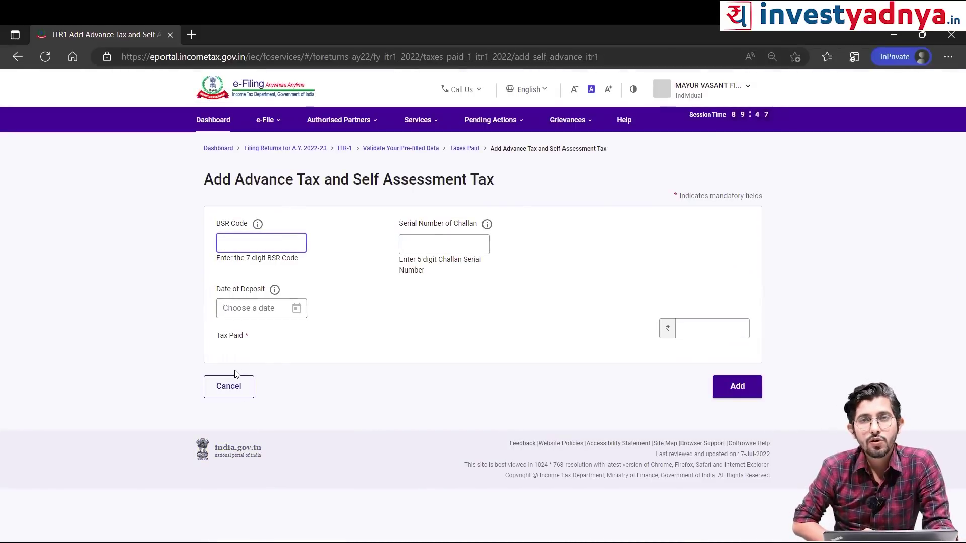
{"action": "left_click", "coordinate": [238, 386]}
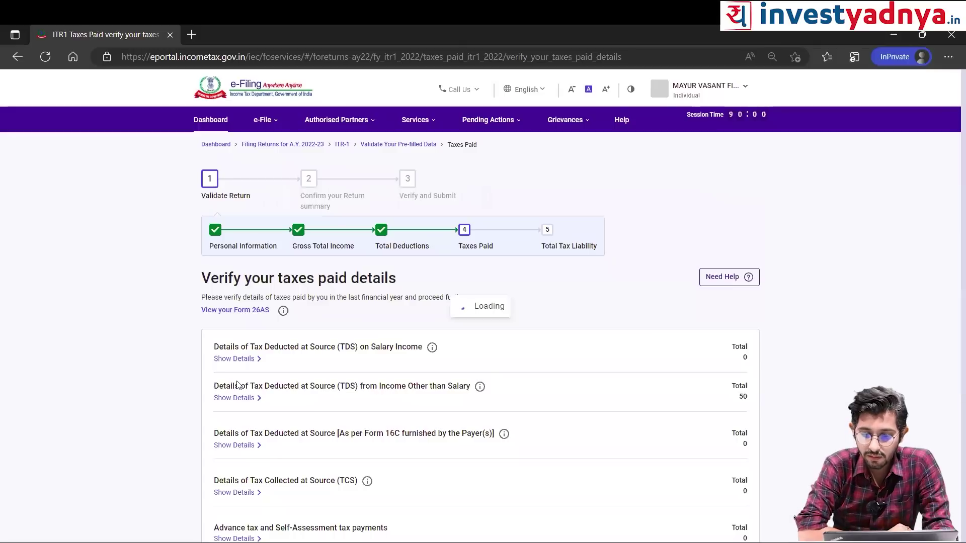
- Confirm the taxes paid details and open the Total Tax Liability section from the return summary
{"action": "scroll", "coordinate": [238, 386], "scroll_direction": "down", "scroll_amount": 4}
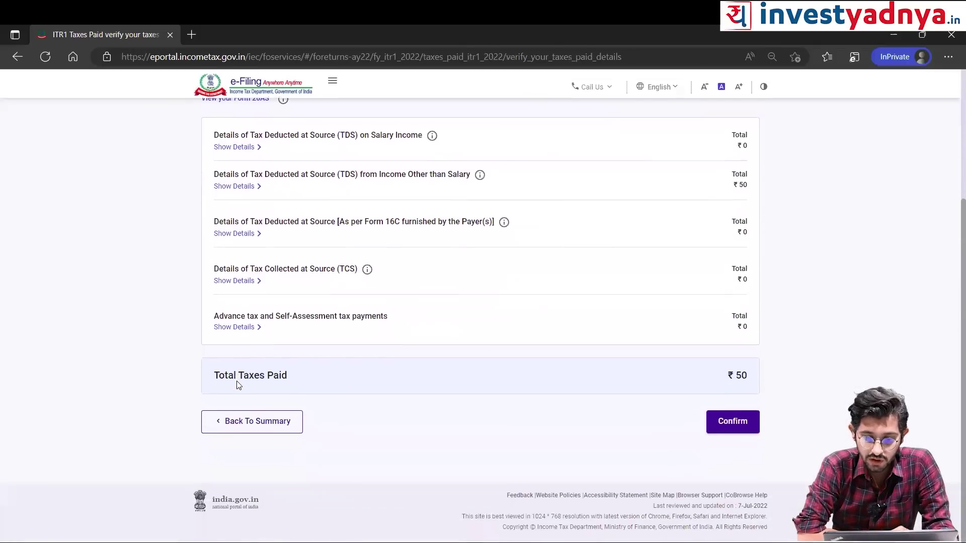
{"action": "scroll", "coordinate": [238, 386], "scroll_direction": "up", "scroll_amount": 1}
{"action": "scroll", "coordinate": [336, 361], "scroll_direction": "up", "scroll_amount": 1}
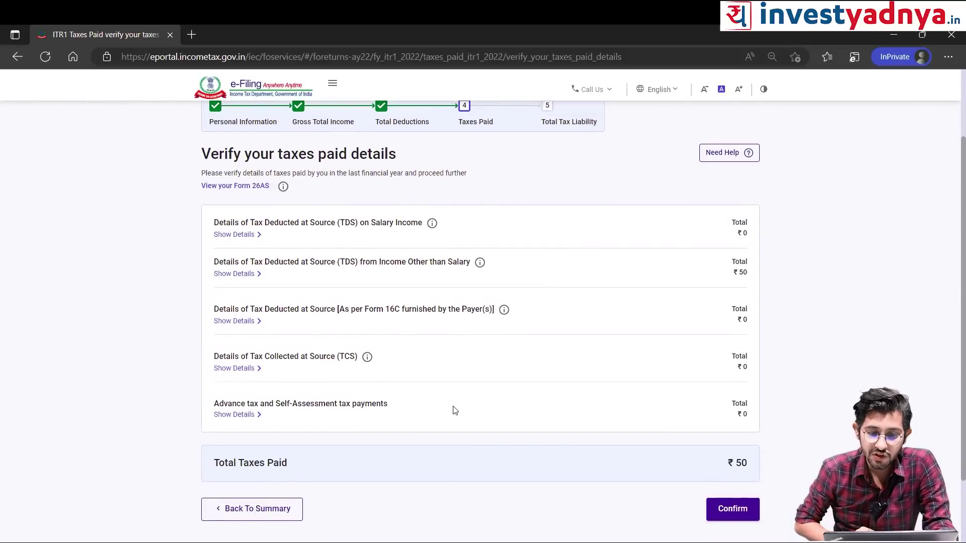
{"action": "left_click", "coordinate": [733, 510]}
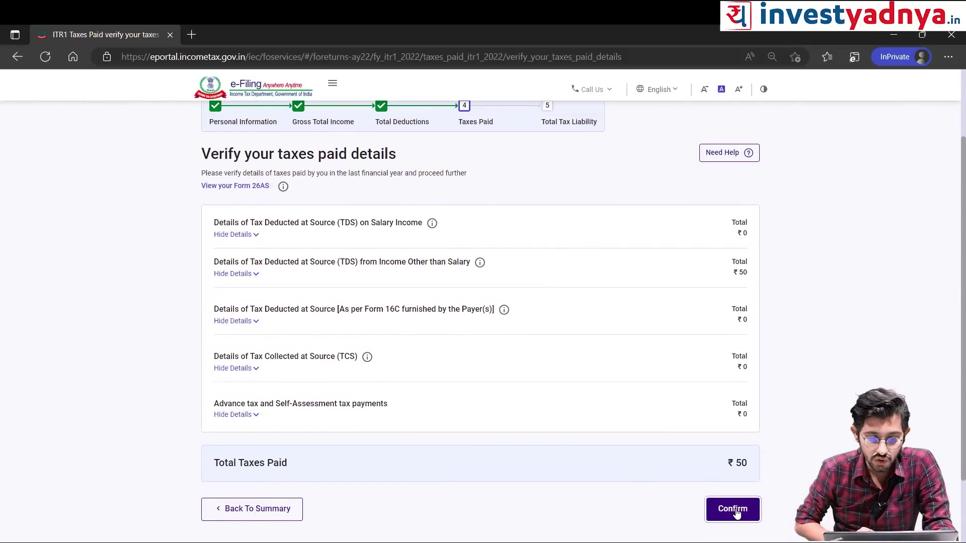
{"action": "scroll", "coordinate": [737, 513], "scroll_direction": "down", "scroll_amount": 3}
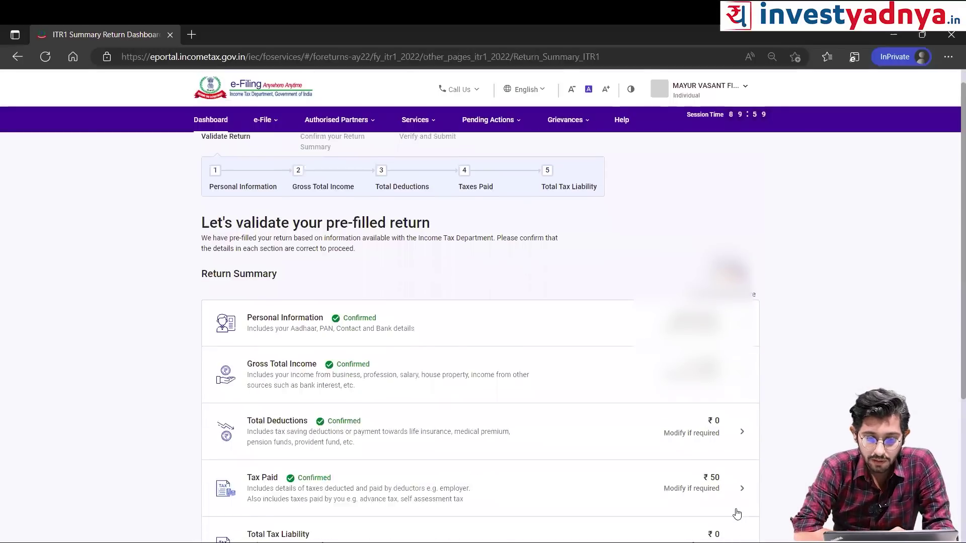
{"action": "scroll", "coordinate": [738, 514], "scroll_direction": "down", "scroll_amount": 1}
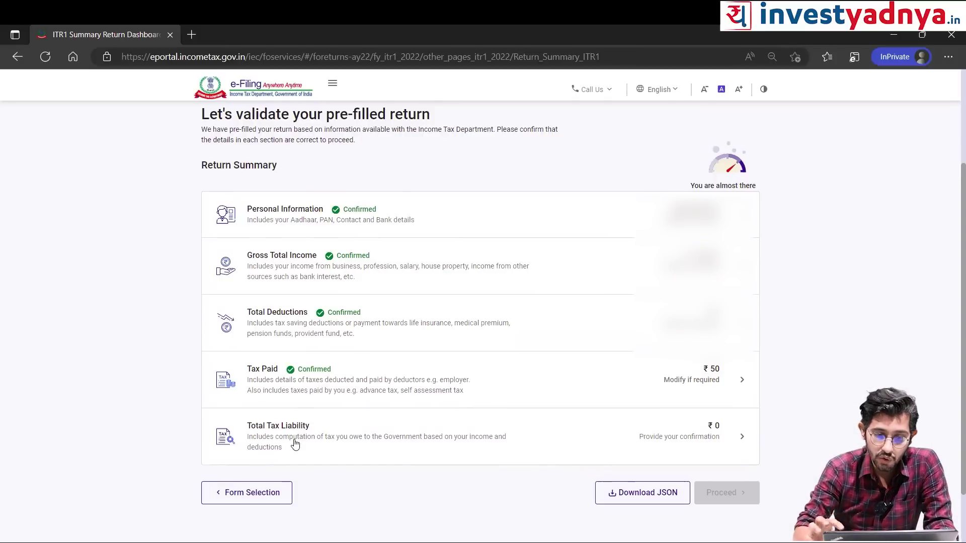
{"action": "left_click", "coordinate": [310, 439]}
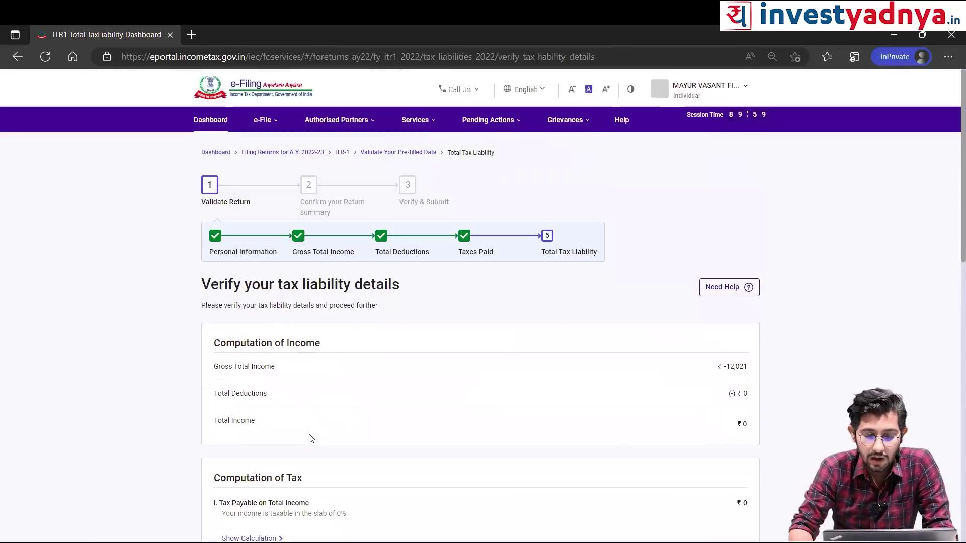
- Examine the computation of income, tax, rebate, cess, relief, interest and late fee on the tax liability verification page
{"action": "scroll", "coordinate": [310, 439], "scroll_direction": "down", "scroll_amount": 3}
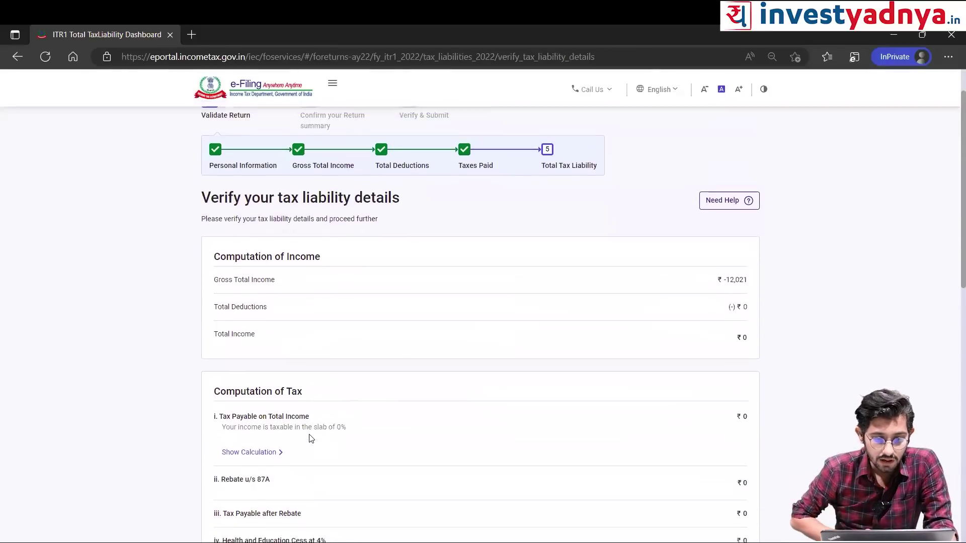
{"action": "scroll", "coordinate": [311, 438], "scroll_direction": "up", "scroll_amount": 1}
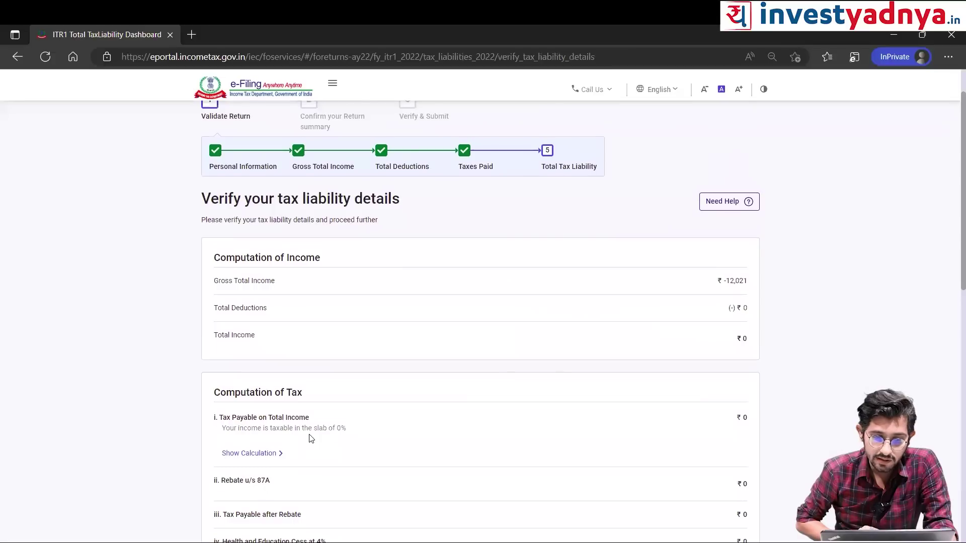
{"action": "scroll", "coordinate": [311, 439], "scroll_direction": "down", "scroll_amount": 1}
{"action": "scroll", "coordinate": [319, 317], "scroll_direction": "down", "scroll_amount": 5}
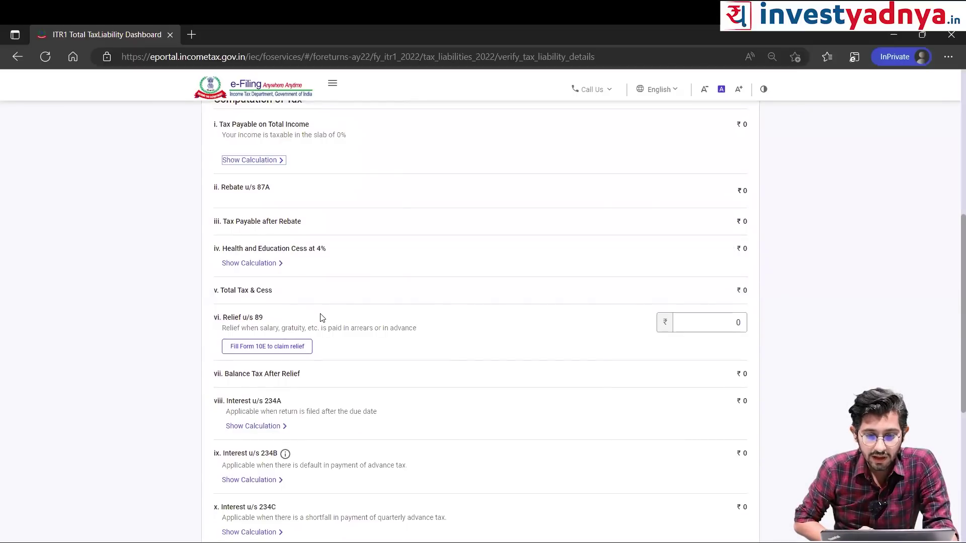
{"action": "scroll", "coordinate": [322, 318], "scroll_direction": "down", "scroll_amount": 1}
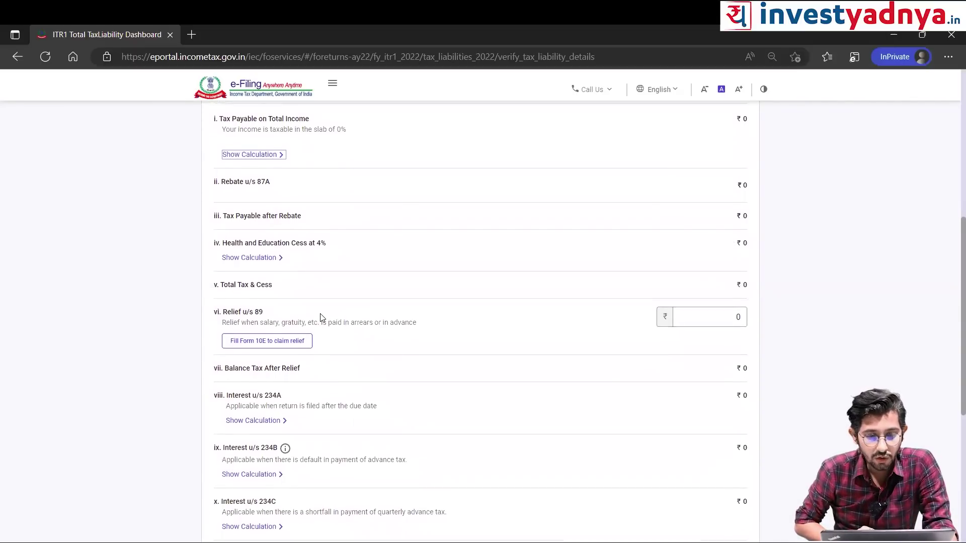
{"action": "scroll", "coordinate": [322, 318], "scroll_direction": "down", "scroll_amount": 3}
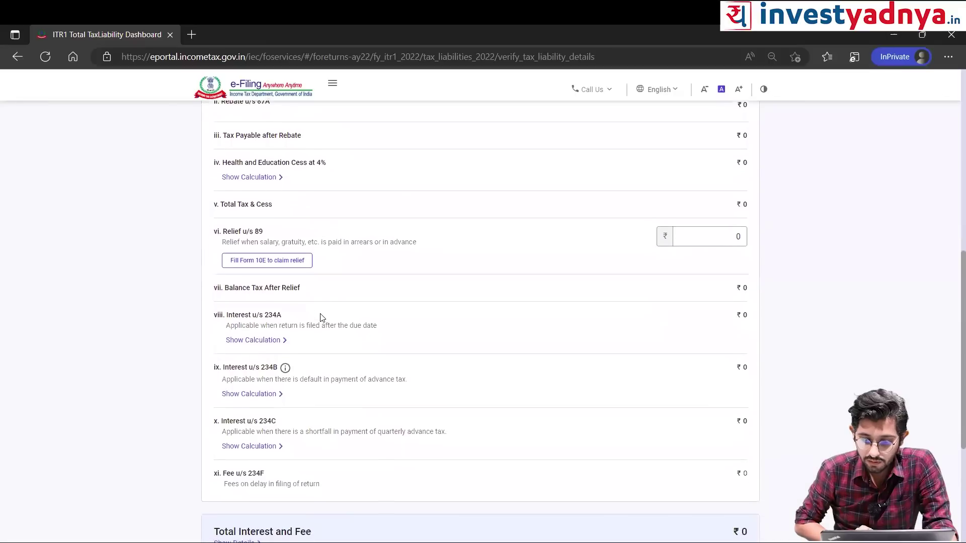
{"action": "scroll", "coordinate": [322, 318], "scroll_direction": "down", "scroll_amount": 3}
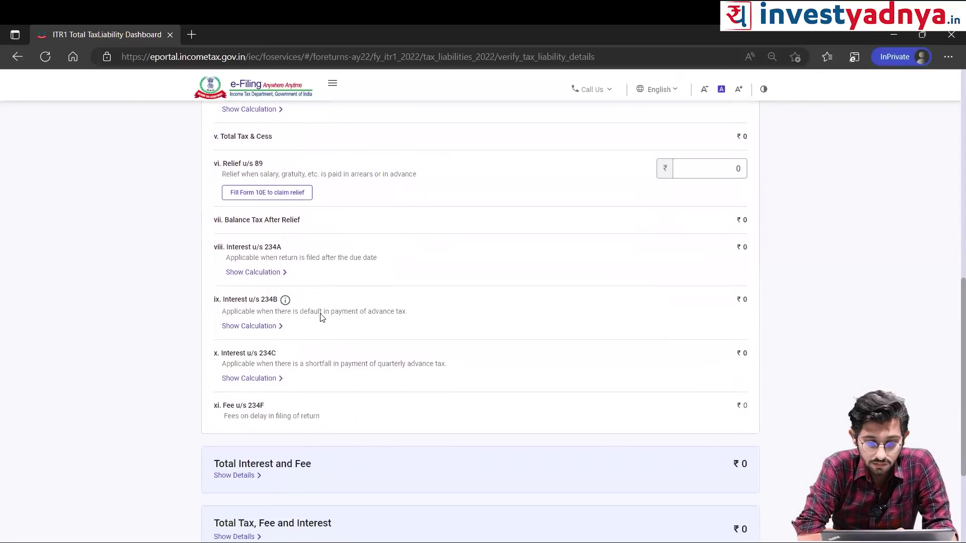
{"action": "scroll", "coordinate": [322, 318], "scroll_direction": "down", "scroll_amount": 2}
{"action": "scroll", "coordinate": [322, 318], "scroll_direction": "up", "scroll_amount": 6}
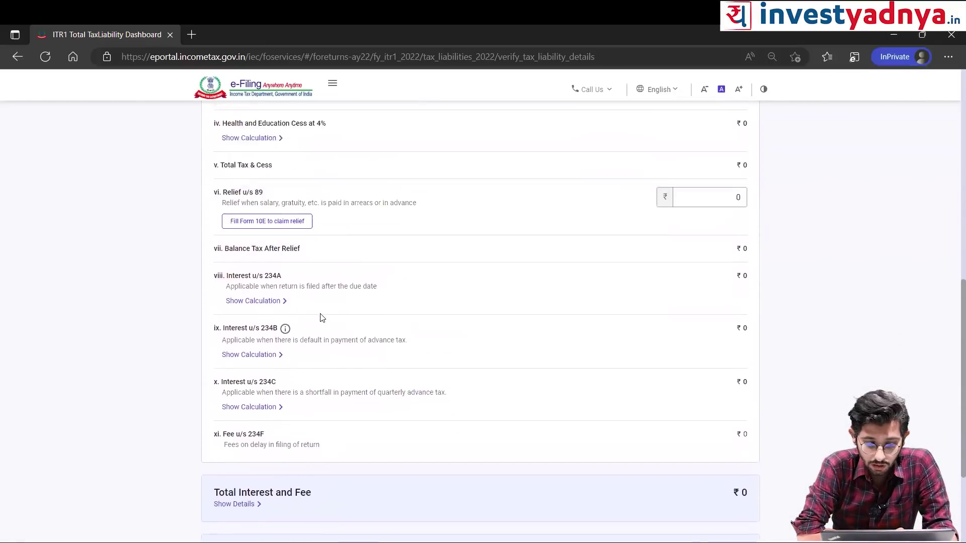
{"action": "scroll", "coordinate": [322, 318], "scroll_direction": "up", "scroll_amount": 6}
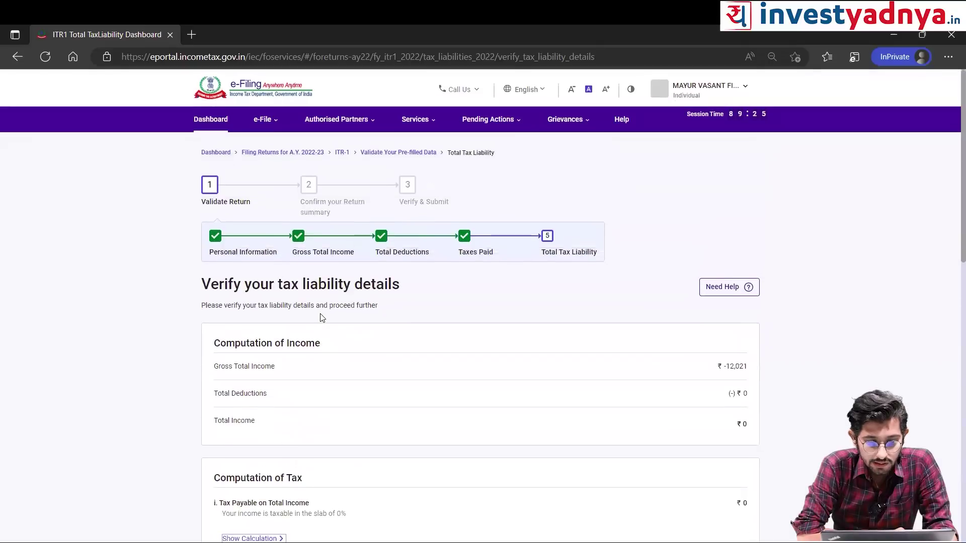
{"action": "scroll", "coordinate": [322, 318], "scroll_direction": "down", "scroll_amount": 8}
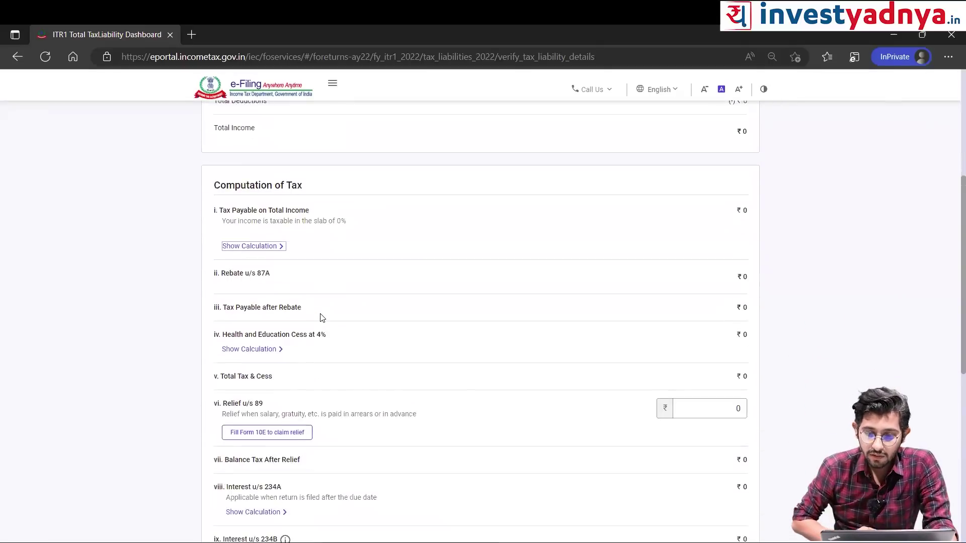
{"action": "scroll", "coordinate": [322, 318], "scroll_direction": "down", "scroll_amount": 5}
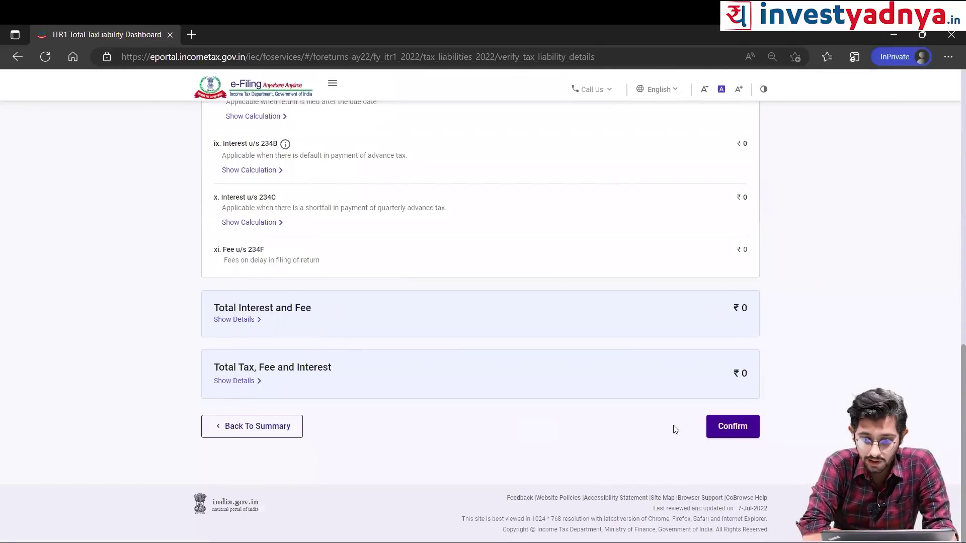
- Confirm the tax liability details and proceed from the validated return summary to the tax summary
{"action": "left_click", "coordinate": [728, 428]}
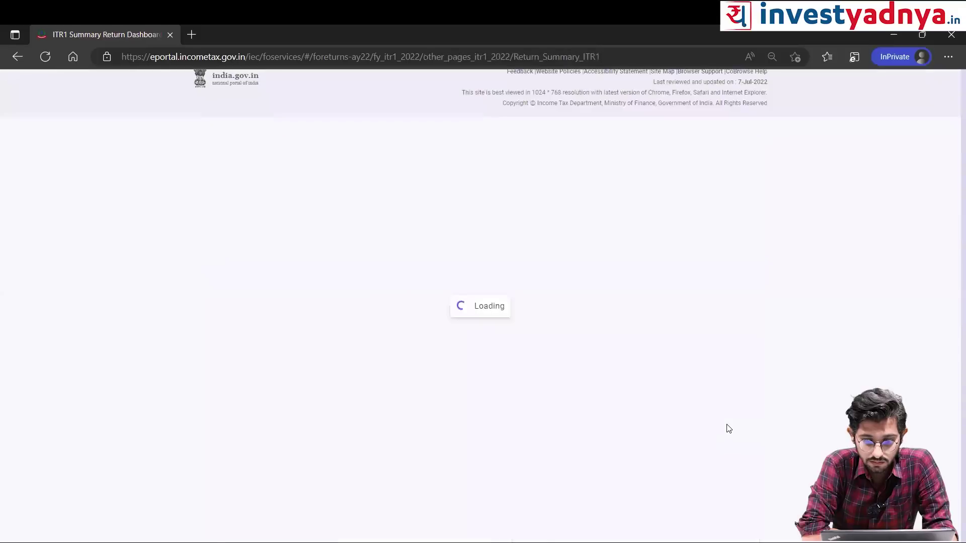
{"action": "scroll", "coordinate": [483, 321], "scroll_direction": "down", "scroll_amount": 3}
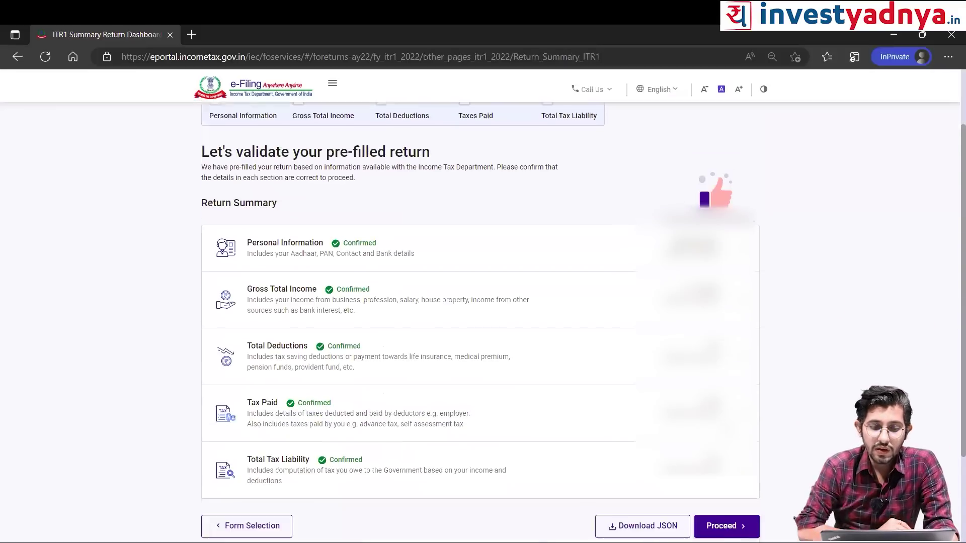
{"action": "scroll", "coordinate": [483, 322], "scroll_direction": "up", "scroll_amount": 1}
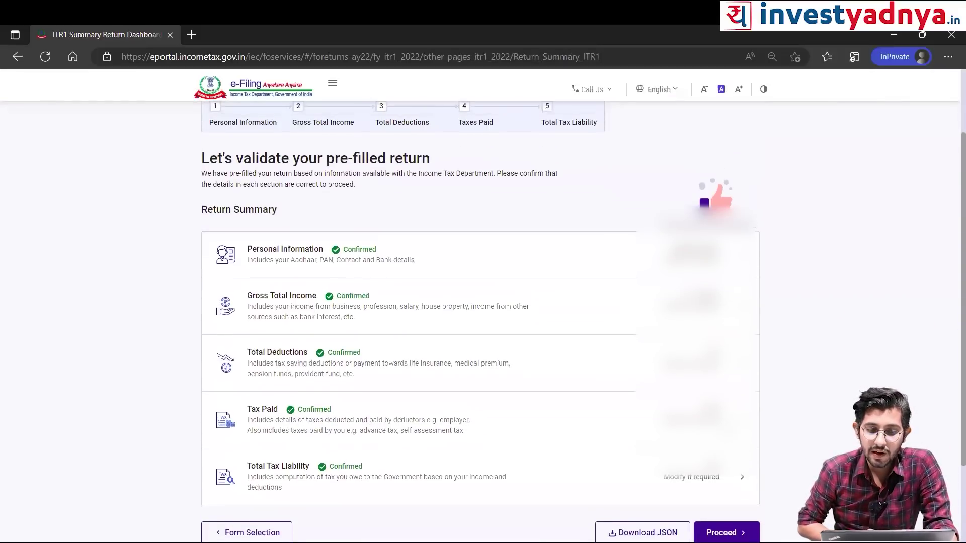
{"action": "left_click", "coordinate": [722, 530]}
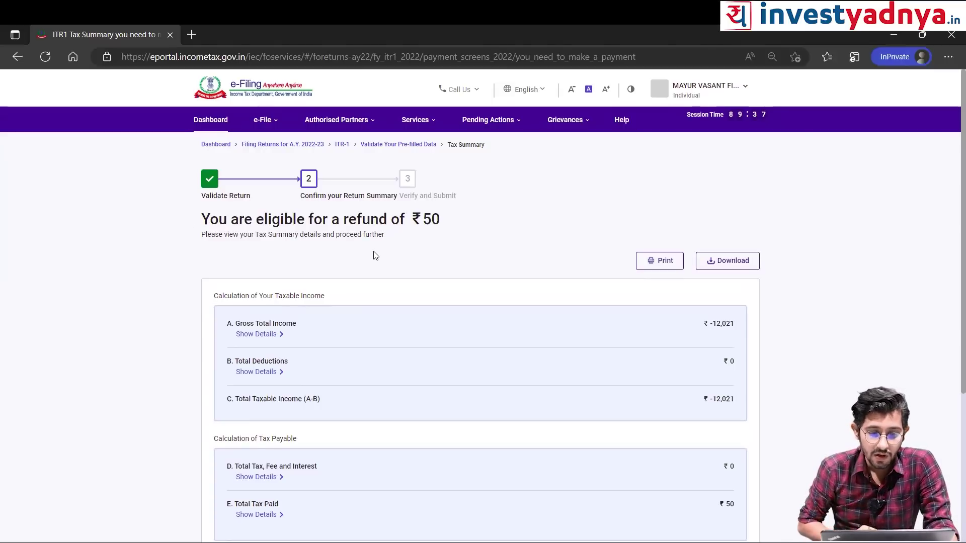
- Review the taxable income, tax payable and refund sections of the tax summary and proceed to preview the return
{"action": "scroll", "coordinate": [374, 252], "scroll_direction": "down", "scroll_amount": 2}
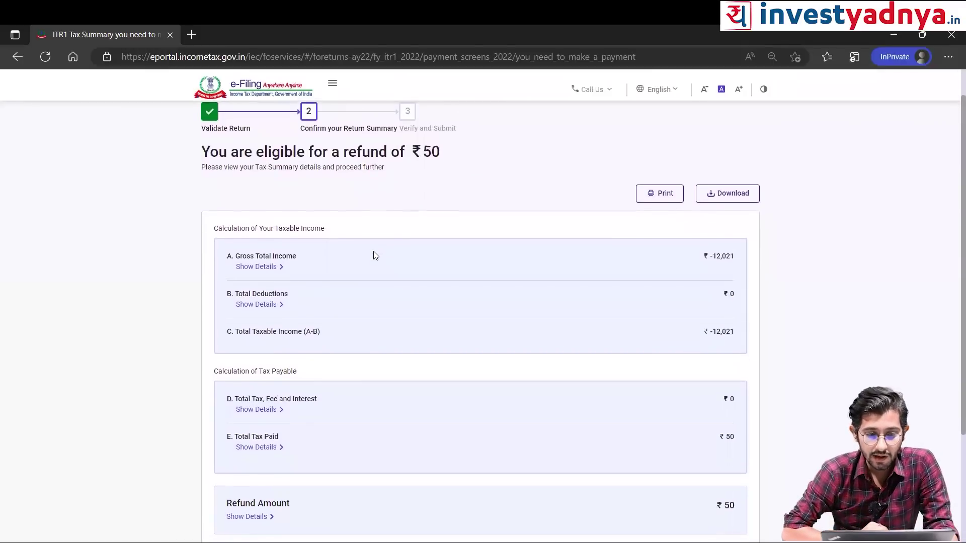
{"action": "scroll", "coordinate": [292, 294], "scroll_direction": "down", "scroll_amount": 1}
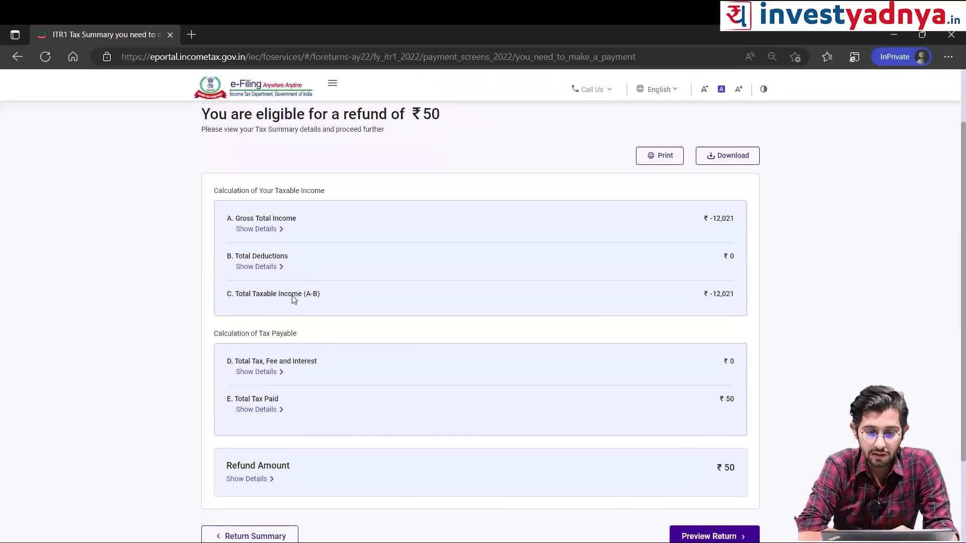
{"action": "scroll", "coordinate": [294, 299], "scroll_direction": "down", "scroll_amount": 1}
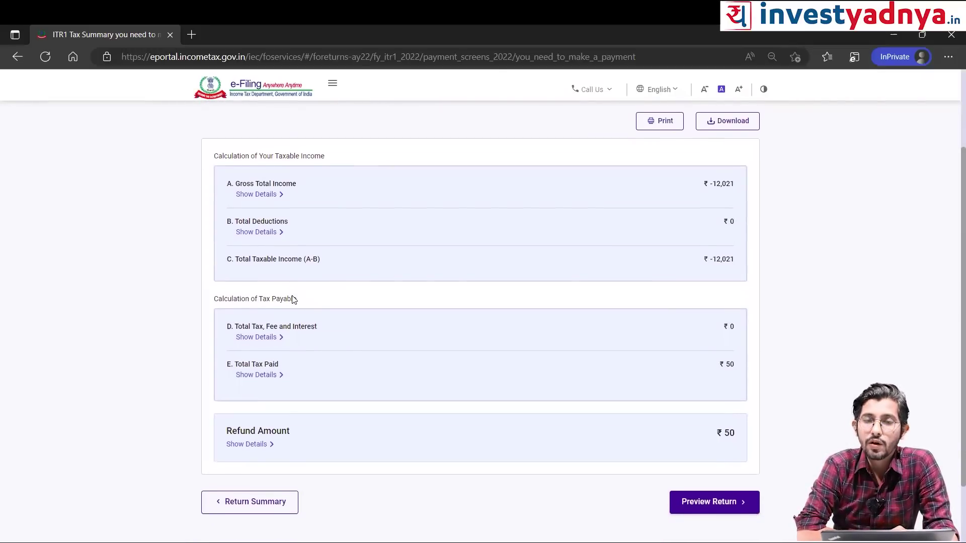
{"action": "scroll", "coordinate": [294, 299], "scroll_direction": "down", "scroll_amount": 1}
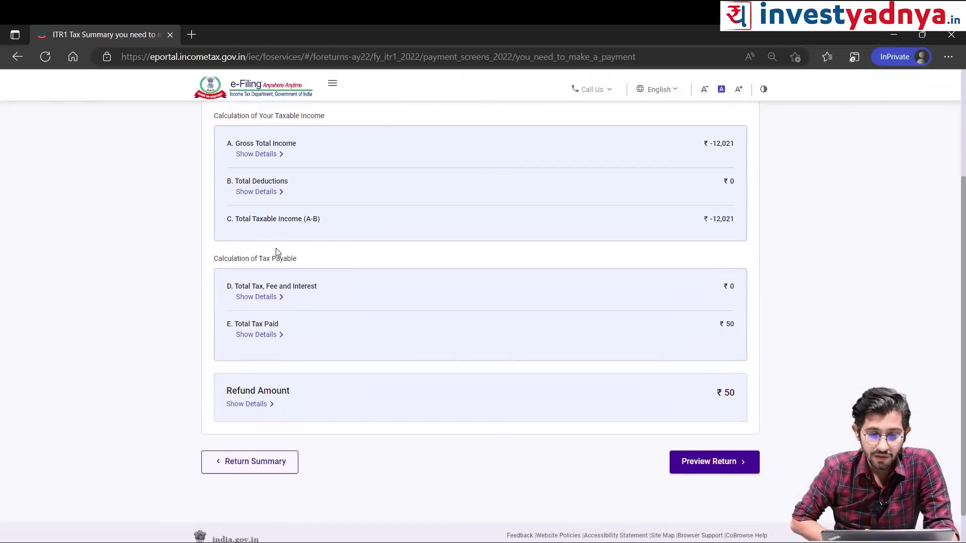
{"action": "scroll", "coordinate": [409, 289], "scroll_direction": "down", "scroll_amount": 1}
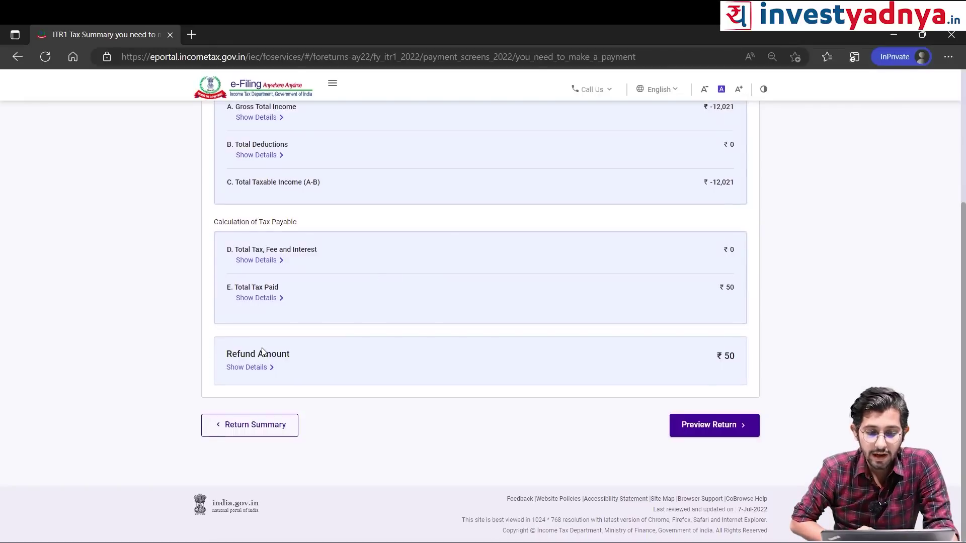
{"action": "scroll", "coordinate": [354, 360], "scroll_direction": "up", "scroll_amount": 4}
{"action": "scroll", "coordinate": [354, 361], "scroll_direction": "down", "scroll_amount": 1}
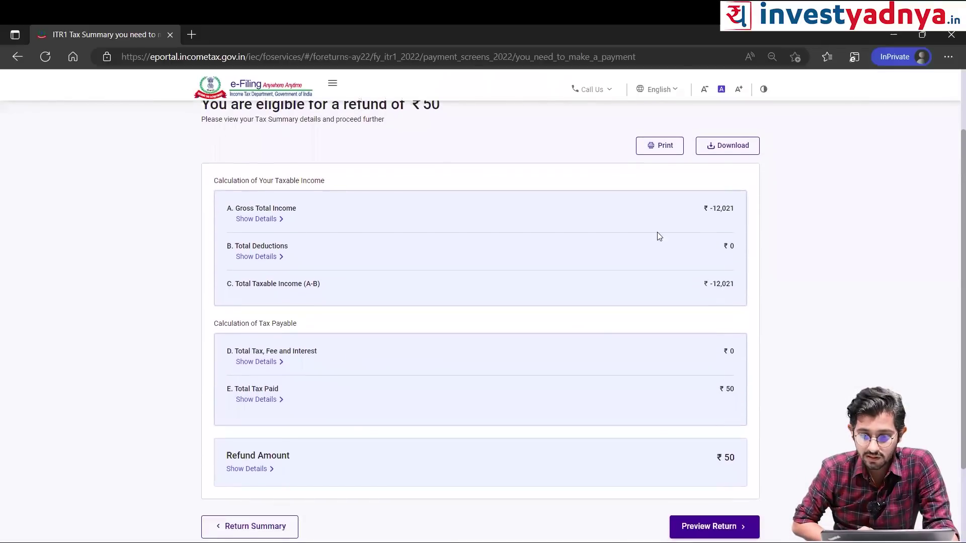
{"action": "left_click", "coordinate": [672, 148]}
- Complete the declaration with place Pune, the declaration box ticked and capacity Self, and proceed to the full return preview
{"action": "left_click", "coordinate": [305, 333]}
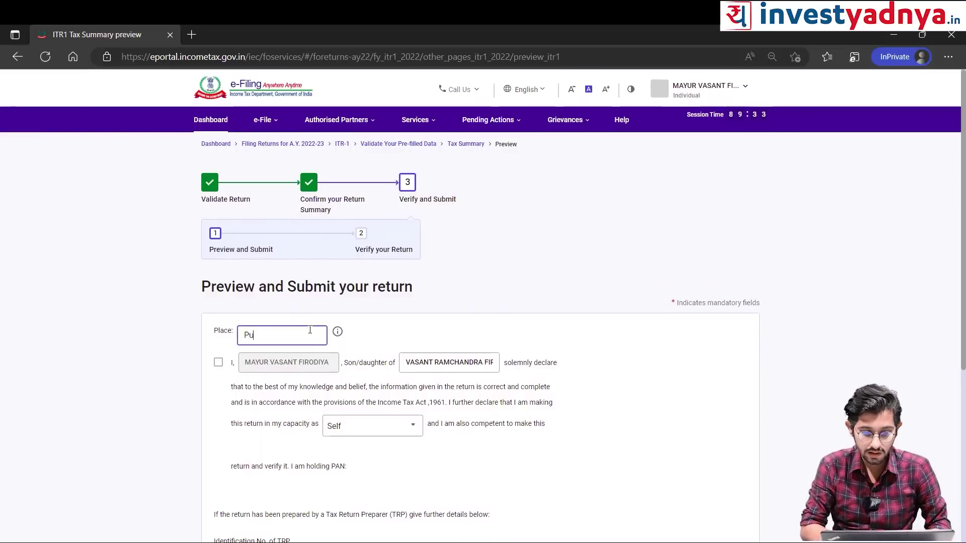
{"action": "left_click", "coordinate": [218, 363]}
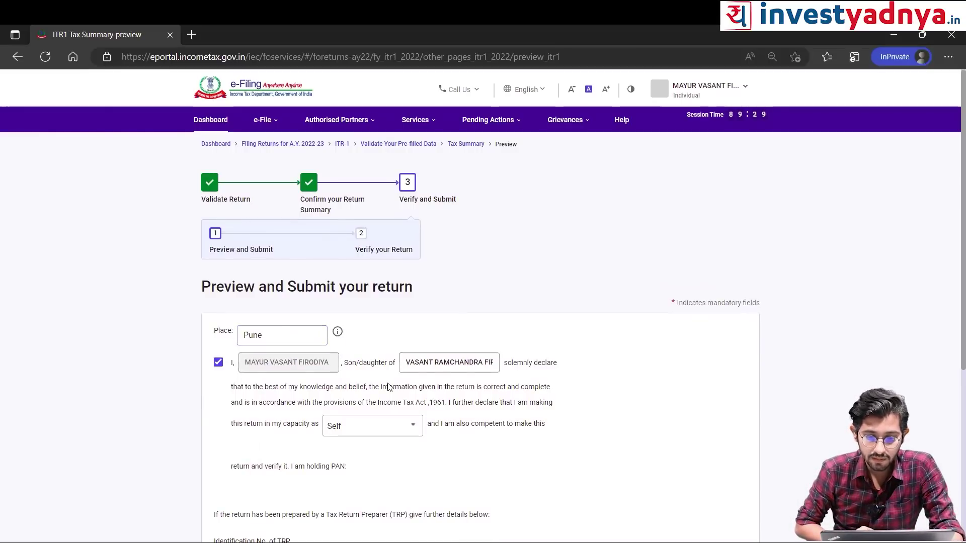
{"action": "left_click", "coordinate": [379, 426]}
{"action": "left_click", "coordinate": [378, 427]}
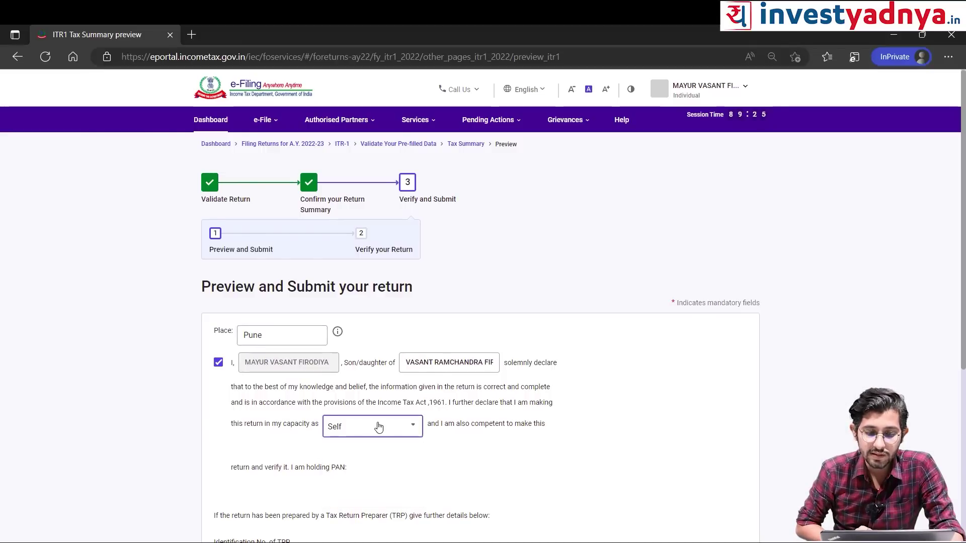
{"action": "scroll", "coordinate": [379, 426], "scroll_direction": "down", "scroll_amount": 2}
{"action": "left_click", "coordinate": [412, 328]}
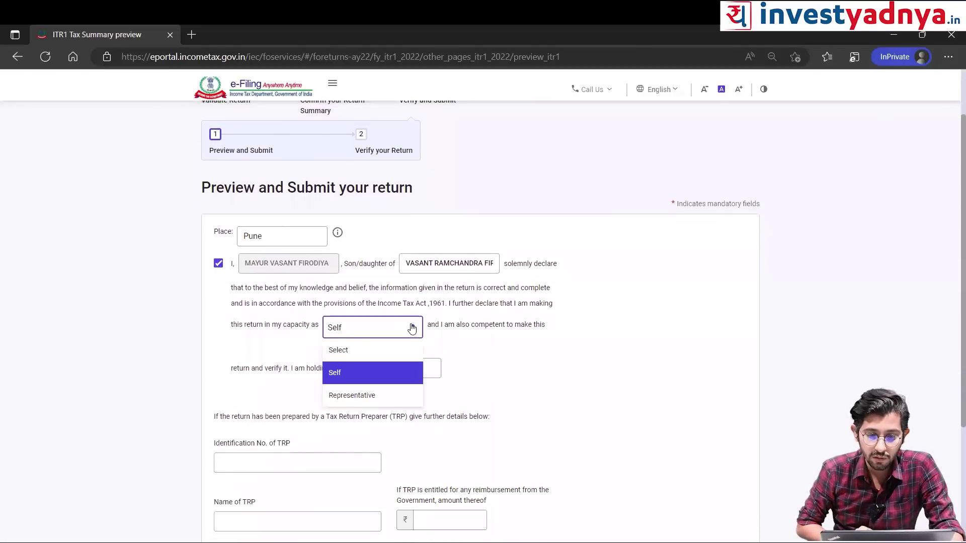
{"action": "left_click", "coordinate": [361, 371]}
{"action": "scroll", "coordinate": [482, 388], "scroll_direction": "down", "scroll_amount": 3}
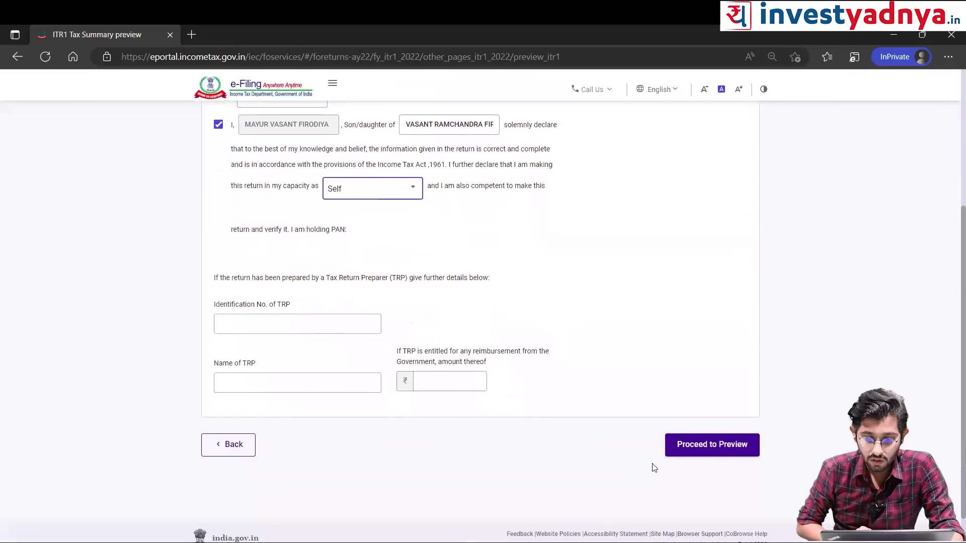
{"action": "left_click", "coordinate": [712, 453]}
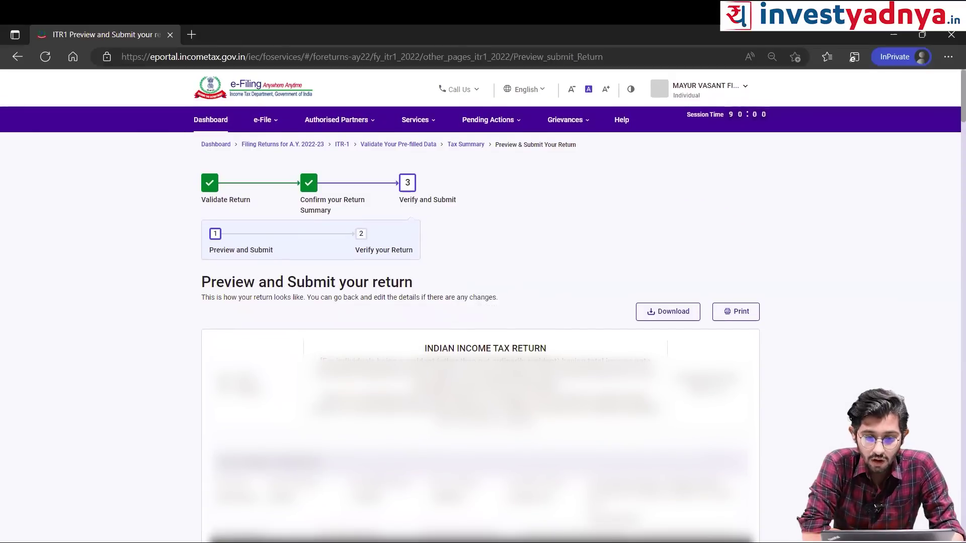
- Examine the form header and Part A General Information, including the new tax regime and seventh proviso answers, in the return preview
{"action": "scroll", "coordinate": [482, 340], "scroll_direction": "down", "scroll_amount": 2}
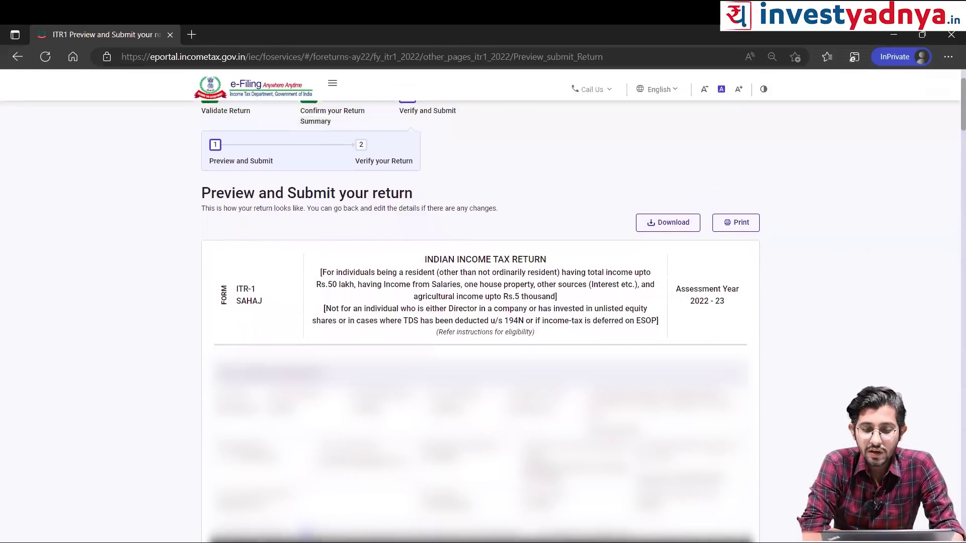
{"action": "scroll", "coordinate": [482, 317], "scroll_direction": "up", "scroll_amount": 1}
{"action": "scroll", "coordinate": [482, 317], "scroll_direction": "down", "scroll_amount": 1}
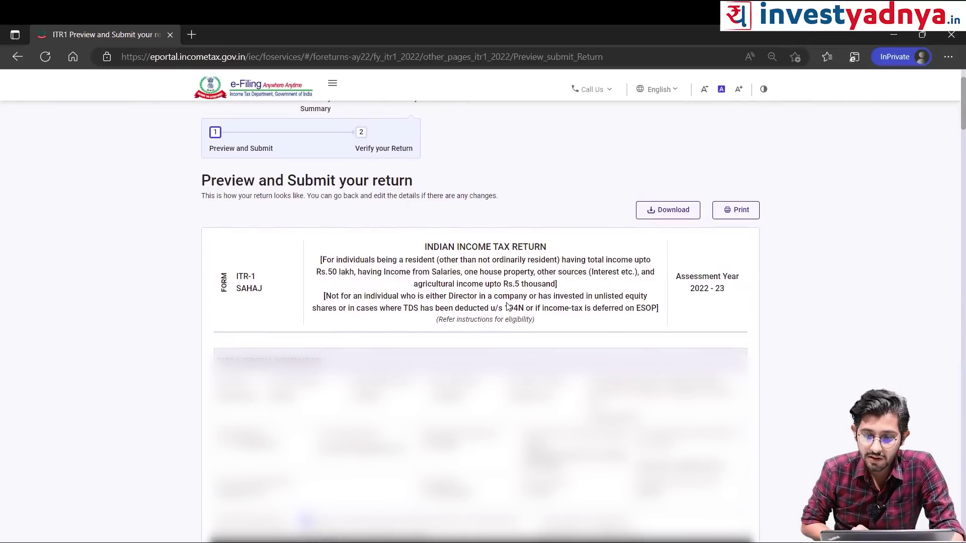
{"action": "scroll", "coordinate": [479, 345], "scroll_direction": "down", "scroll_amount": 2}
{"action": "scroll", "coordinate": [481, 322], "scroll_direction": "down", "scroll_amount": 3}
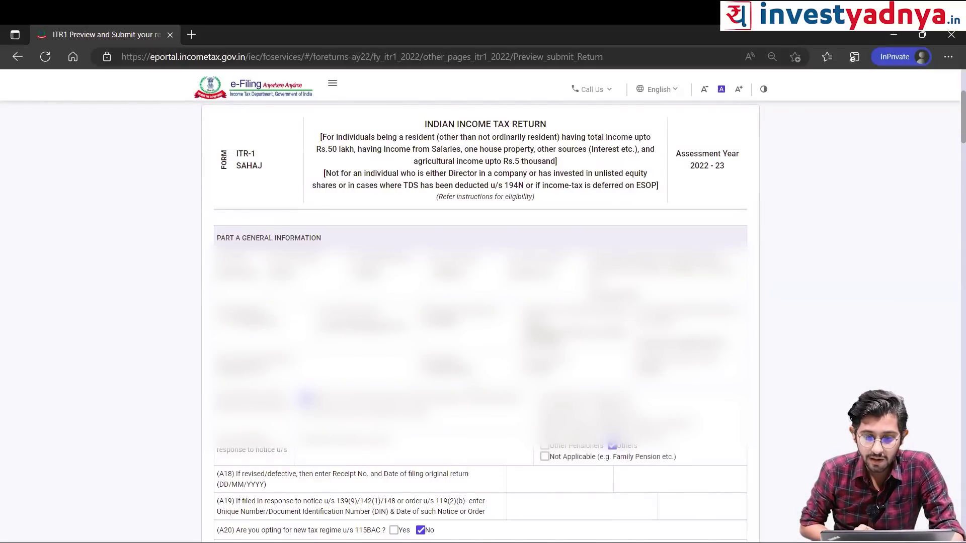
{"action": "scroll", "coordinate": [482, 322], "scroll_direction": "down", "scroll_amount": 3}
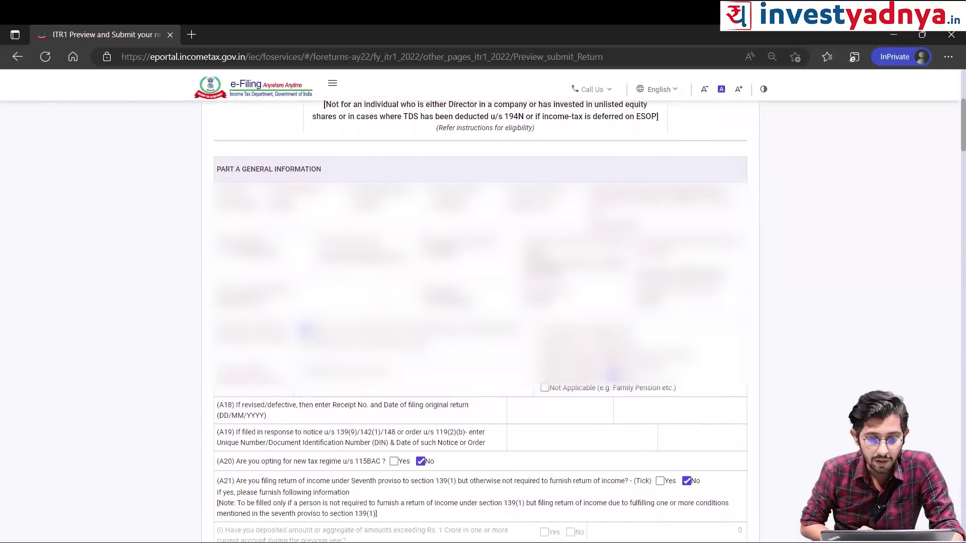
{"action": "scroll", "coordinate": [291, 390], "scroll_direction": "down", "scroll_amount": 3}
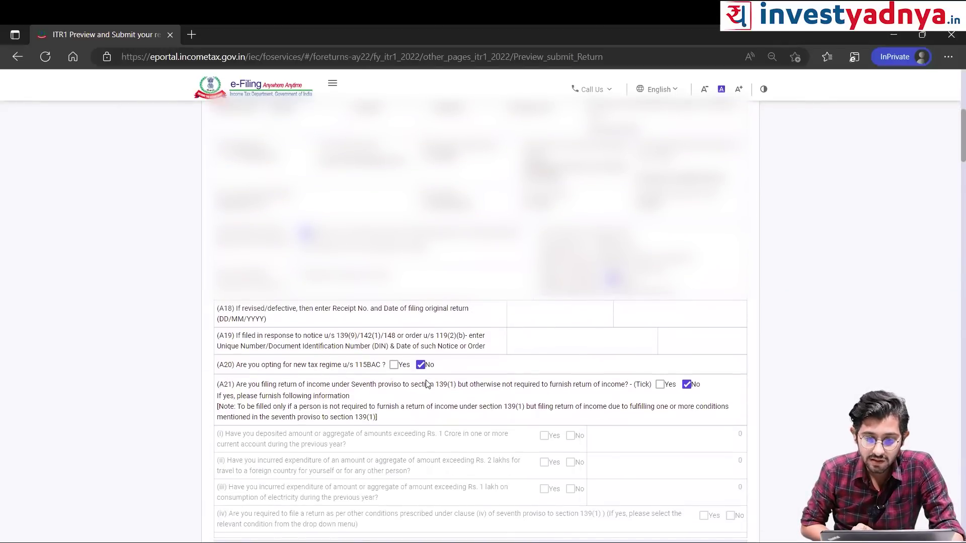
{"action": "scroll", "coordinate": [427, 384], "scroll_direction": "down", "scroll_amount": 1}
{"action": "scroll", "coordinate": [426, 384], "scroll_direction": "down", "scroll_amount": 1}
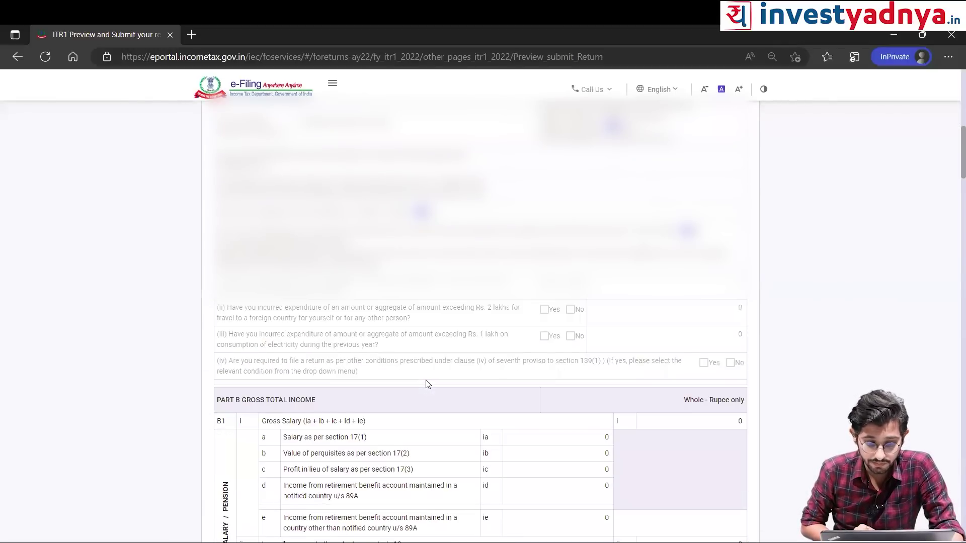
- Examine Part B Gross Total Income in the preview, covering salary, house property, other sources and the quarterly dividend breakup
{"action": "scroll", "coordinate": [426, 384], "scroll_direction": "down", "scroll_amount": 3}
{"action": "scroll", "coordinate": [426, 384], "scroll_direction": "down", "scroll_amount": 2}
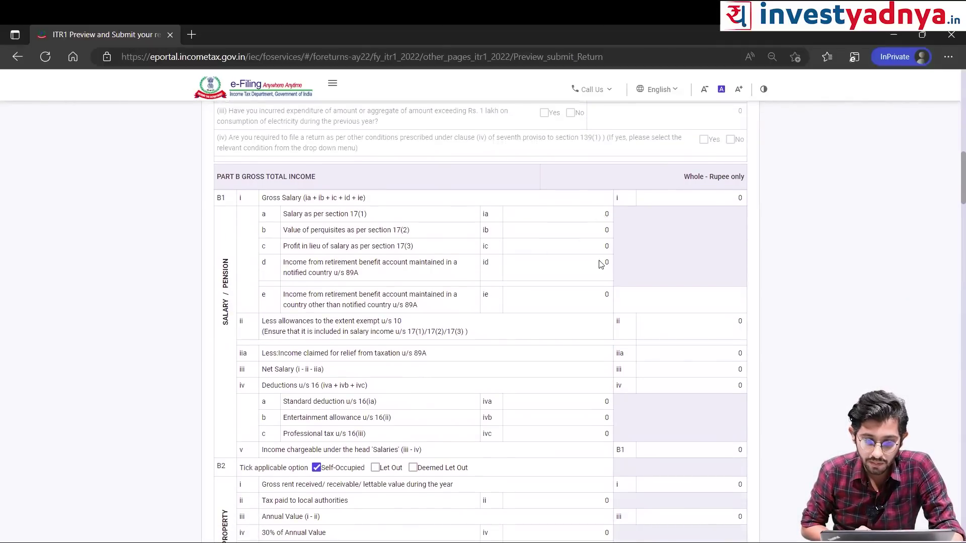
{"action": "scroll", "coordinate": [584, 289], "scroll_direction": "down", "scroll_amount": 2}
{"action": "scroll", "coordinate": [584, 291], "scroll_direction": "down", "scroll_amount": 1}
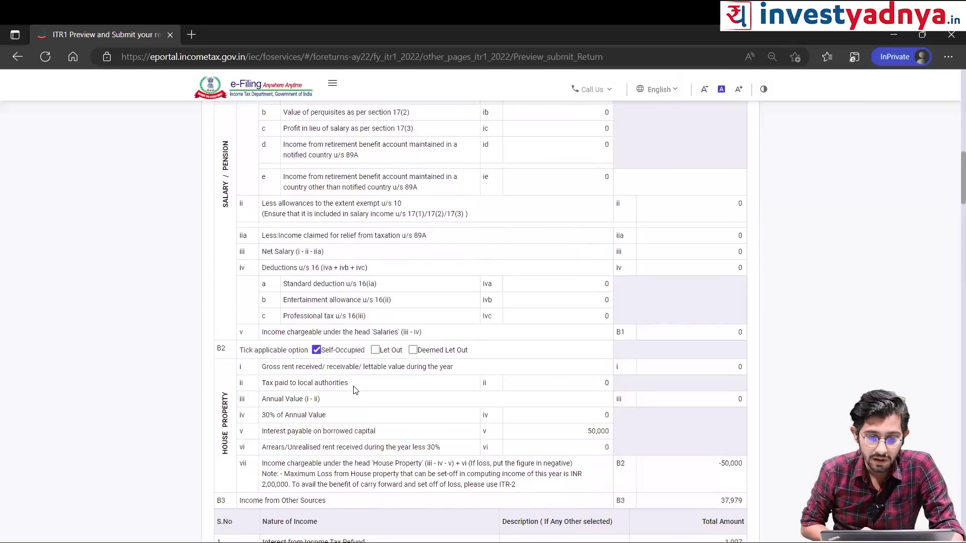
{"action": "scroll", "coordinate": [365, 434], "scroll_direction": "down", "scroll_amount": 1}
{"action": "scroll", "coordinate": [365, 433], "scroll_direction": "down", "scroll_amount": 1}
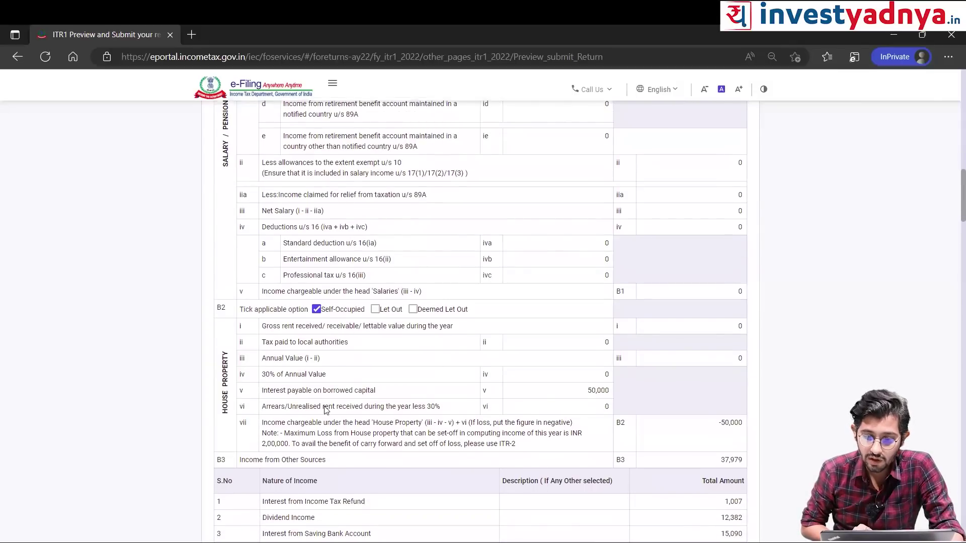
{"action": "scroll", "coordinate": [325, 409], "scroll_direction": "down", "scroll_amount": 3}
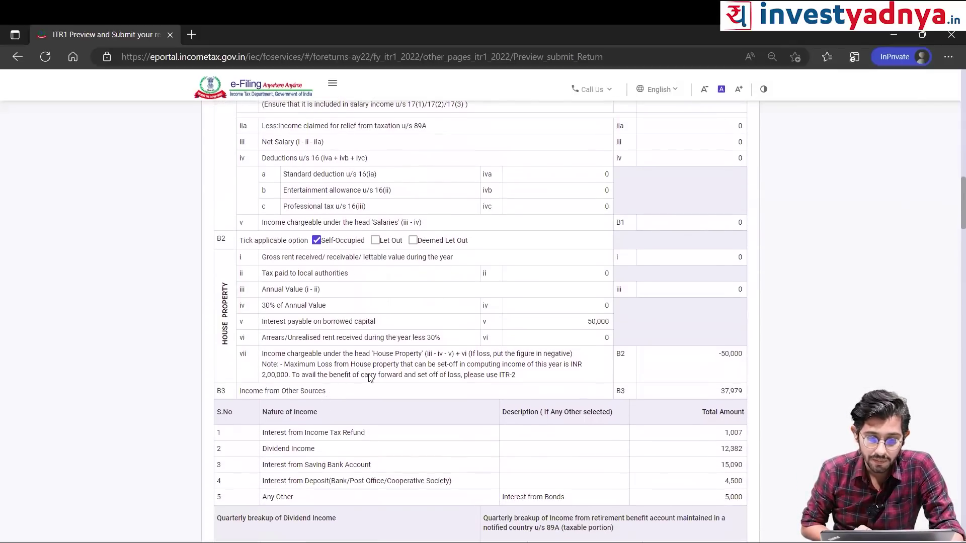
{"action": "scroll", "coordinate": [374, 379], "scroll_direction": "down", "scroll_amount": 3}
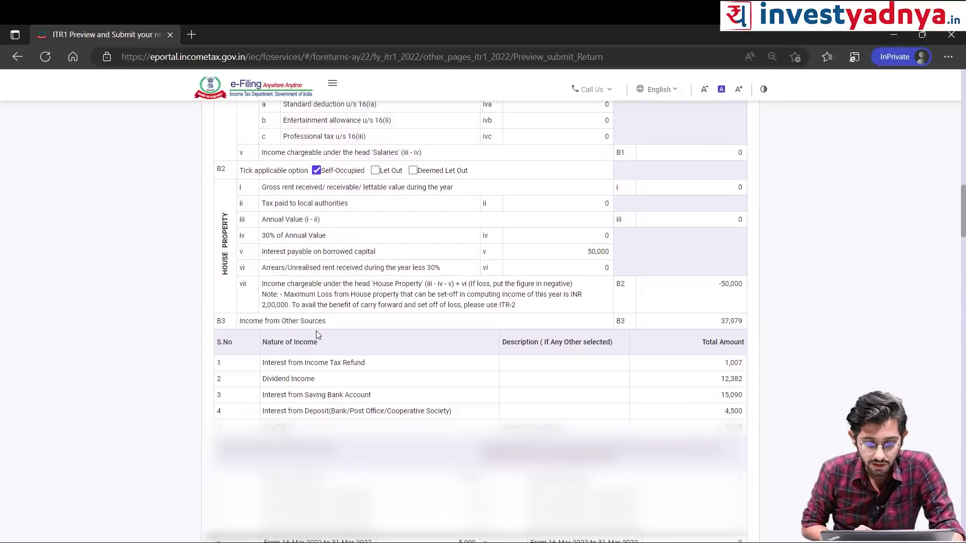
{"action": "scroll", "coordinate": [316, 331], "scroll_direction": "down", "scroll_amount": 2}
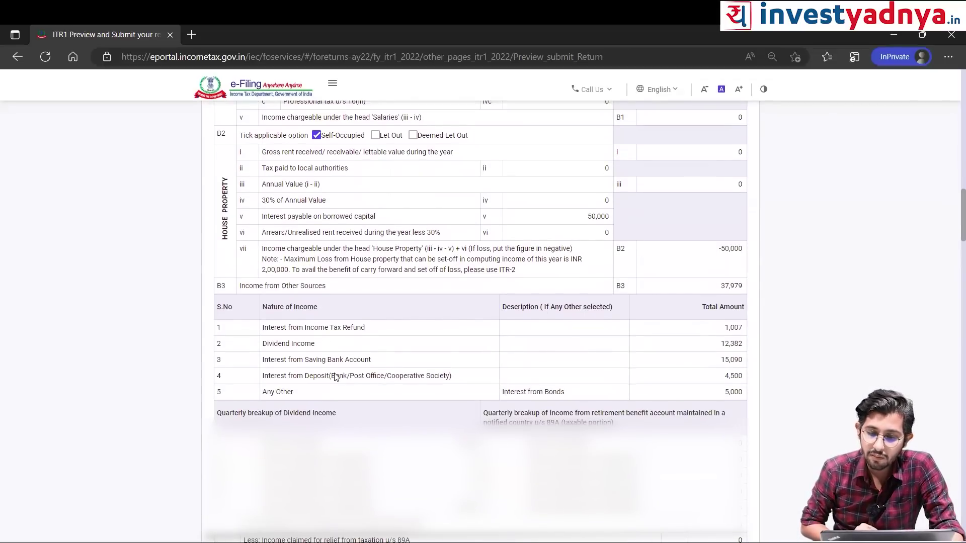
{"action": "scroll", "coordinate": [336, 372], "scroll_direction": "down", "scroll_amount": 3}
{"action": "scroll", "coordinate": [336, 378], "scroll_direction": "down", "scroll_amount": 5}
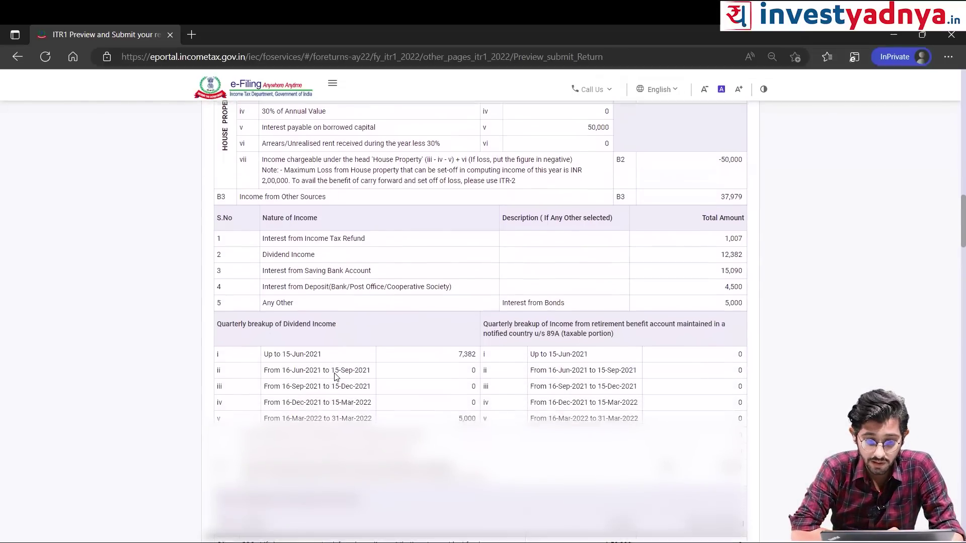
- Examine Part C of the preview, comparing the claimed deduction amounts under each section with the system-calculated ones
{"action": "scroll", "coordinate": [336, 377], "scroll_direction": "down", "scroll_amount": 4}
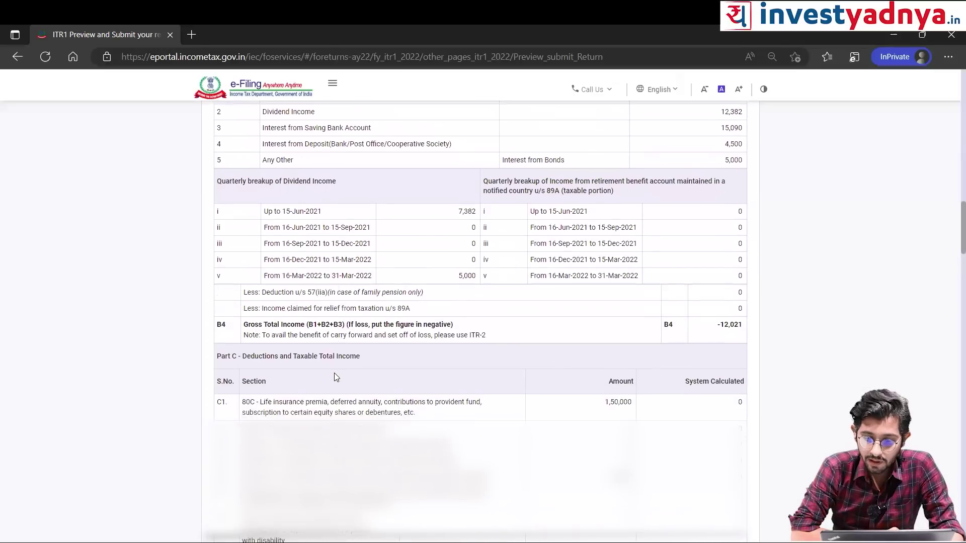
{"action": "scroll", "coordinate": [337, 377], "scroll_direction": "down", "scroll_amount": 5}
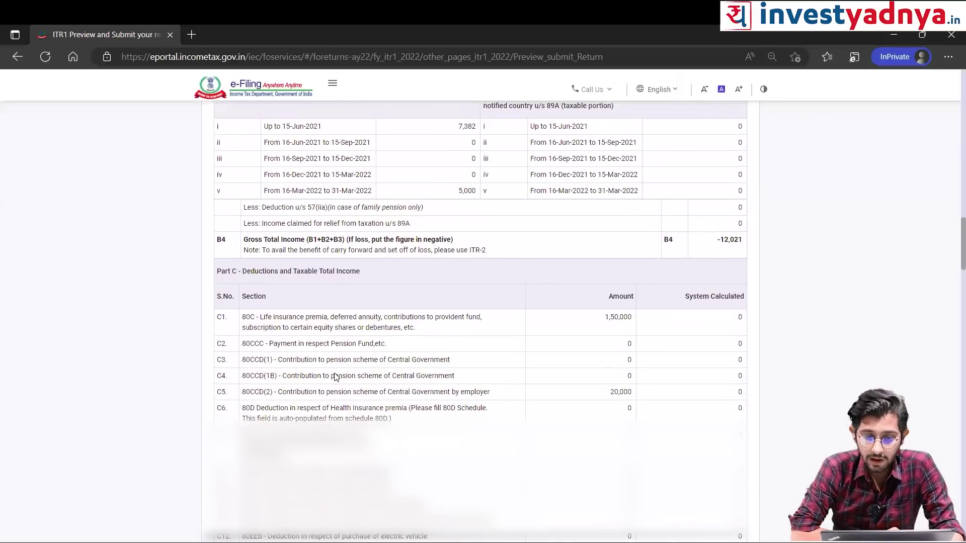
{"action": "scroll", "coordinate": [336, 377], "scroll_direction": "down", "scroll_amount": 1}
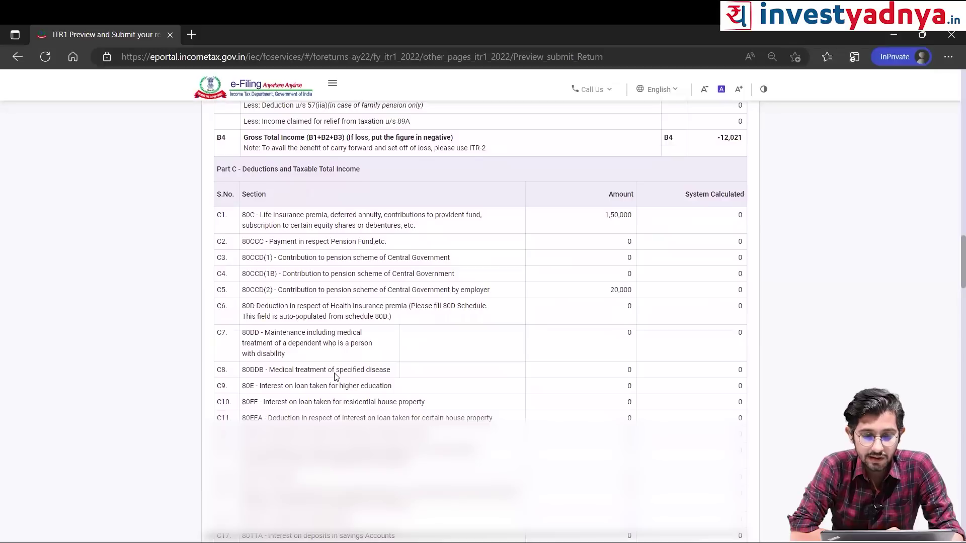
{"action": "scroll", "coordinate": [336, 378], "scroll_direction": "down", "scroll_amount": 1}
{"action": "scroll", "coordinate": [336, 377], "scroll_direction": "down", "scroll_amount": 2}
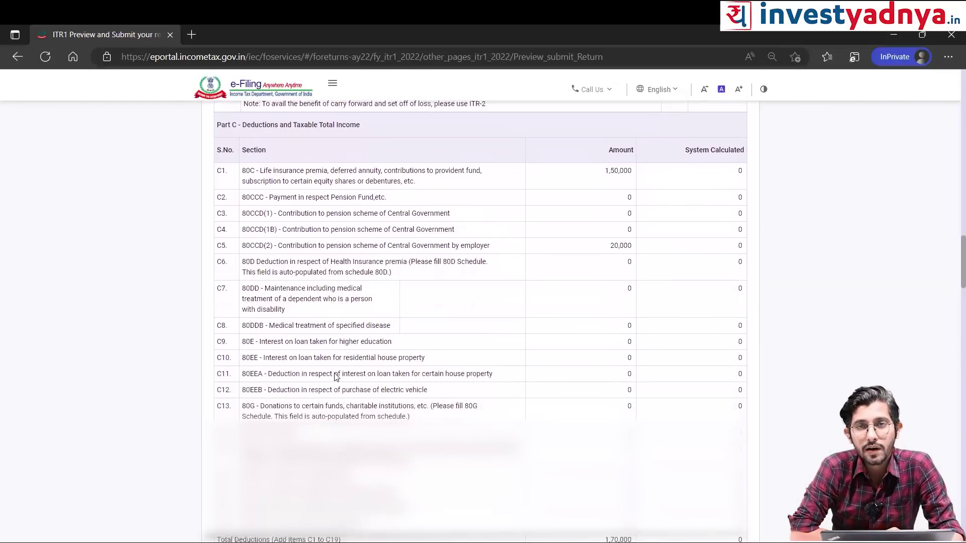
{"action": "scroll", "coordinate": [337, 378], "scroll_direction": "down", "scroll_amount": 1}
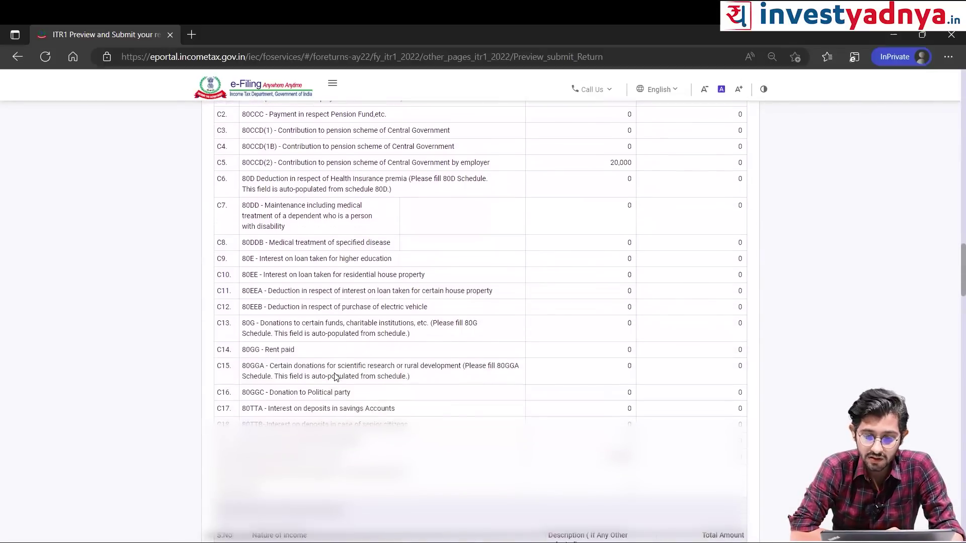
{"action": "scroll", "coordinate": [337, 377], "scroll_direction": "up", "scroll_amount": 4}
- Examine the exempt income, the Part D tax computation and the 80D, 80G and 80GGA schedules in the preview
{"action": "scroll", "coordinate": [337, 377], "scroll_direction": "down", "scroll_amount": 10}
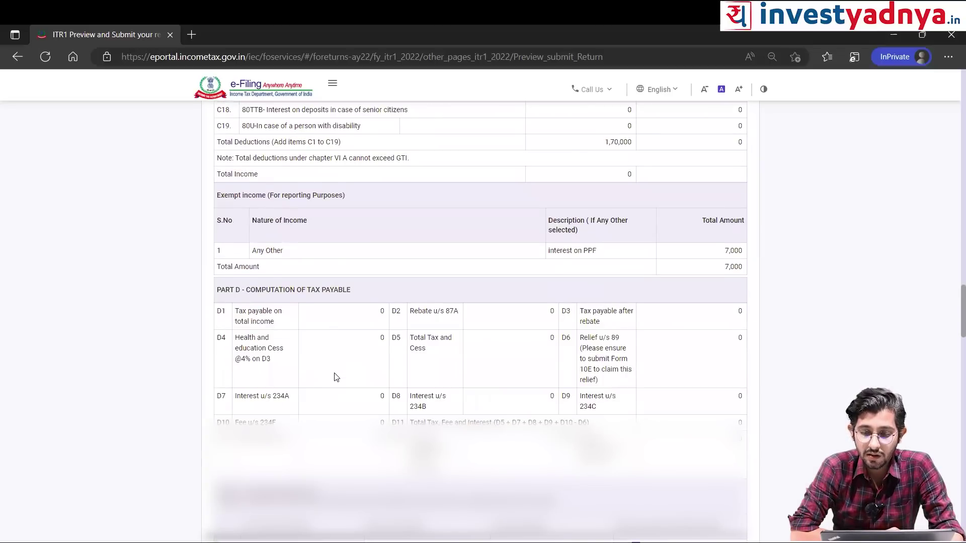
{"action": "scroll", "coordinate": [336, 377], "scroll_direction": "down", "scroll_amount": 2}
{"action": "scroll", "coordinate": [336, 378], "scroll_direction": "down", "scroll_amount": 1}
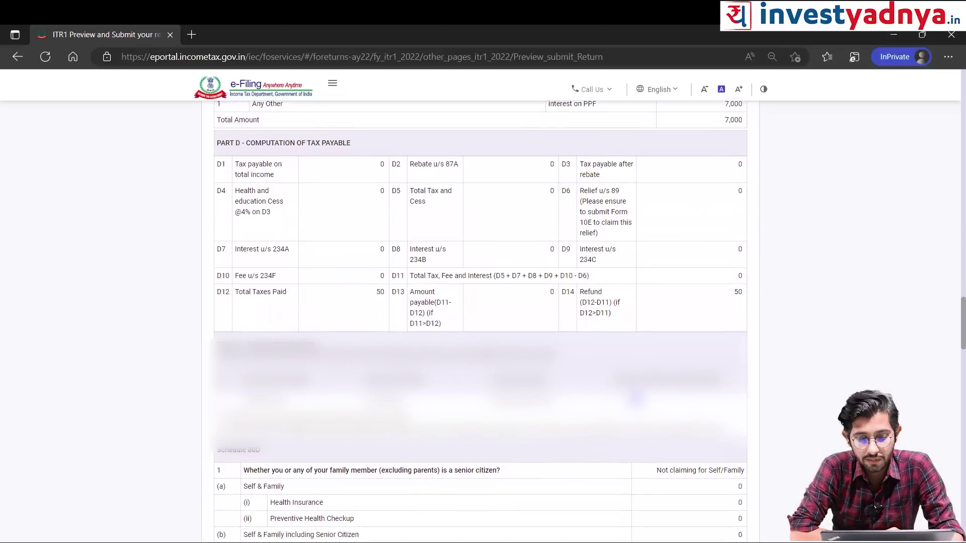
{"action": "scroll", "coordinate": [336, 377], "scroll_direction": "down", "scroll_amount": 6}
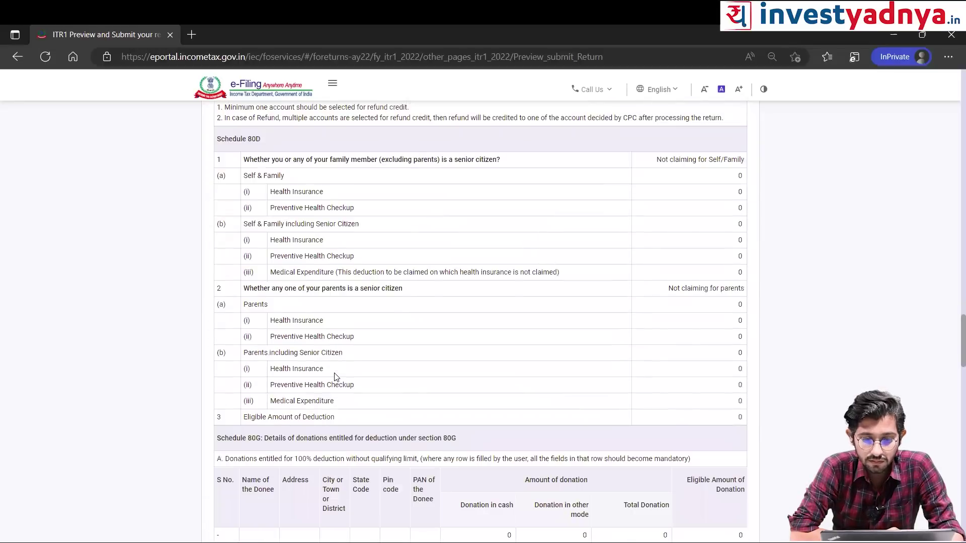
{"action": "scroll", "coordinate": [336, 378], "scroll_direction": "down", "scroll_amount": 11}
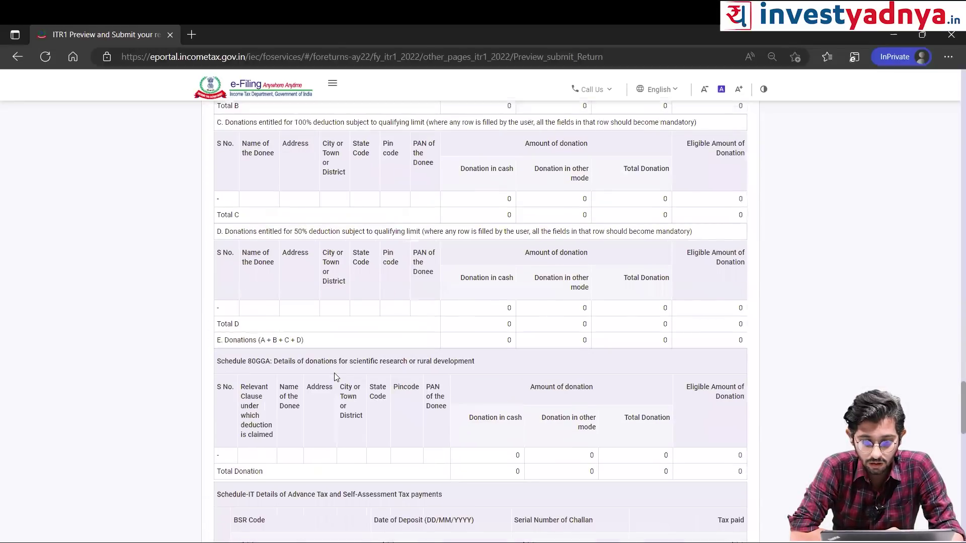
{"action": "scroll", "coordinate": [334, 376], "scroll_direction": "down", "scroll_amount": 3}
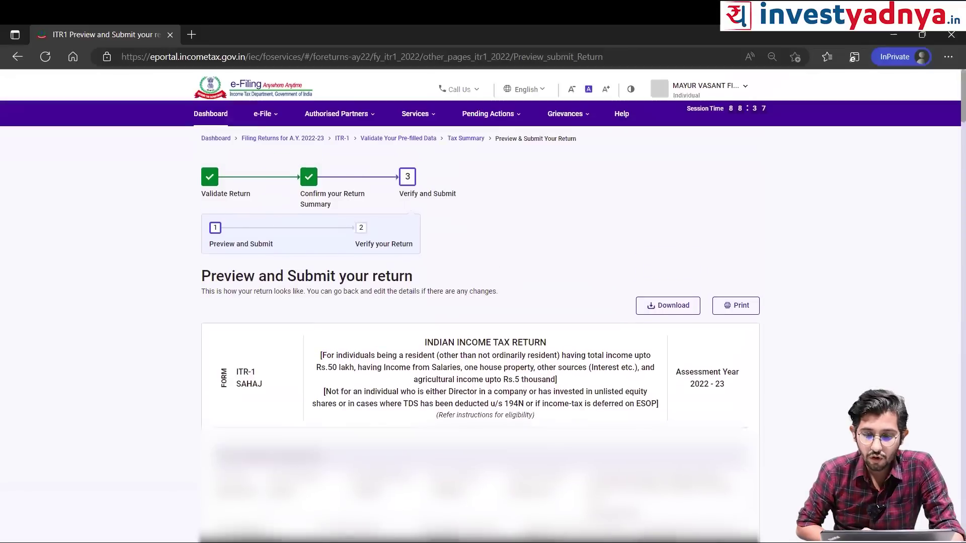
- Download a copy of the ITR-1 return preview and send the return for validation after a final look through it
{"action": "left_click", "coordinate": [675, 312]}
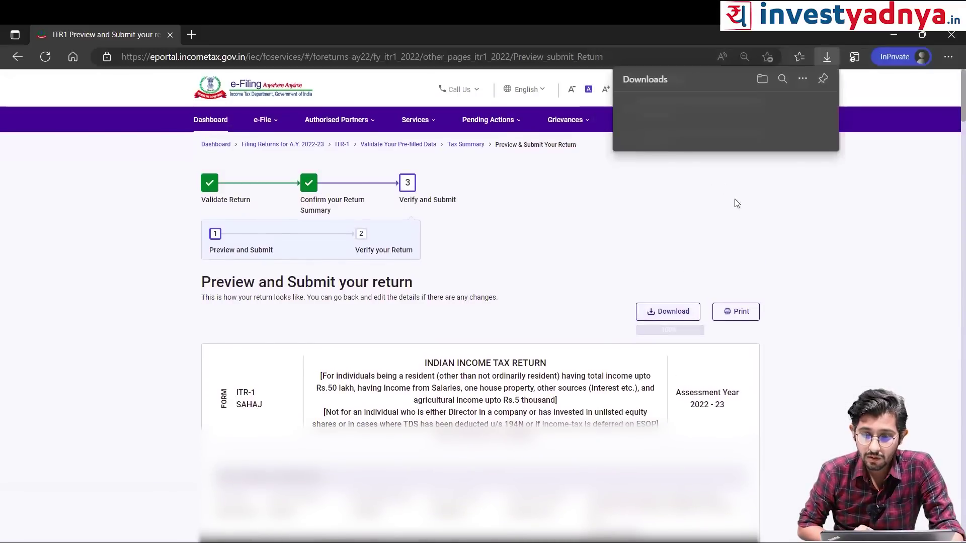
{"action": "scroll", "coordinate": [491, 119], "scroll_direction": "down", "scroll_amount": 2}
{"action": "scroll", "coordinate": [492, 119], "scroll_direction": "down", "scroll_amount": 10}
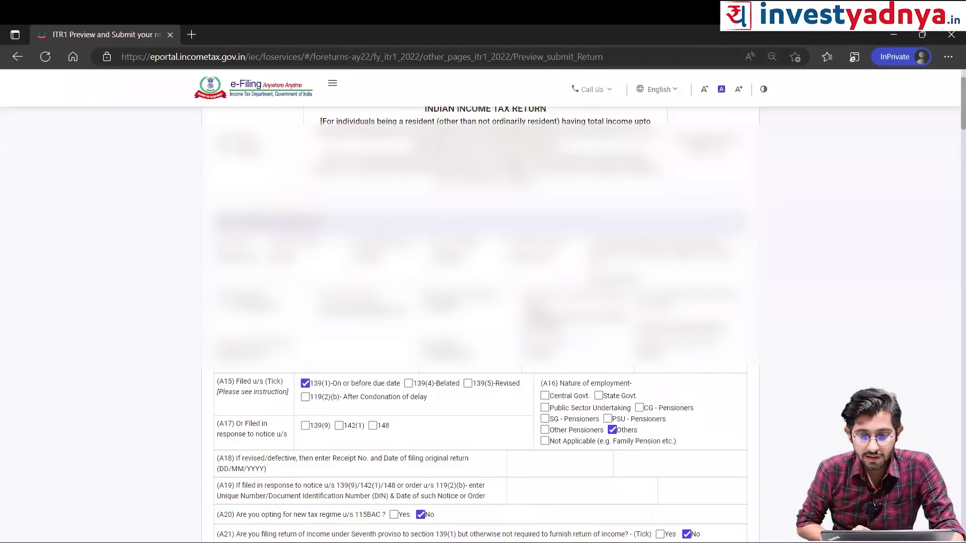
{"action": "scroll", "coordinate": [586, 340], "scroll_direction": "up", "scroll_amount": 15}
{"action": "scroll", "coordinate": [586, 339], "scroll_direction": "down", "scroll_amount": 5}
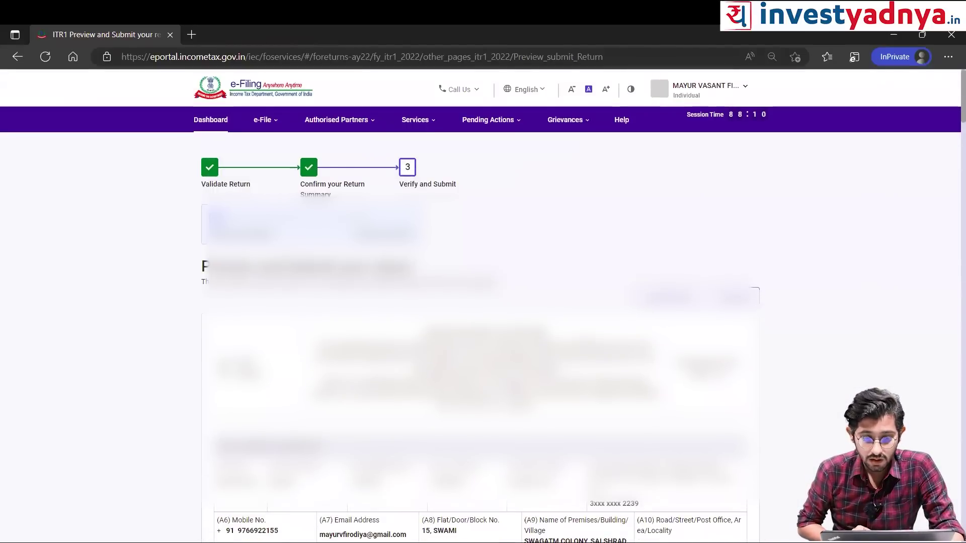
{"action": "scroll", "coordinate": [585, 340], "scroll_direction": "down", "scroll_amount": 10}
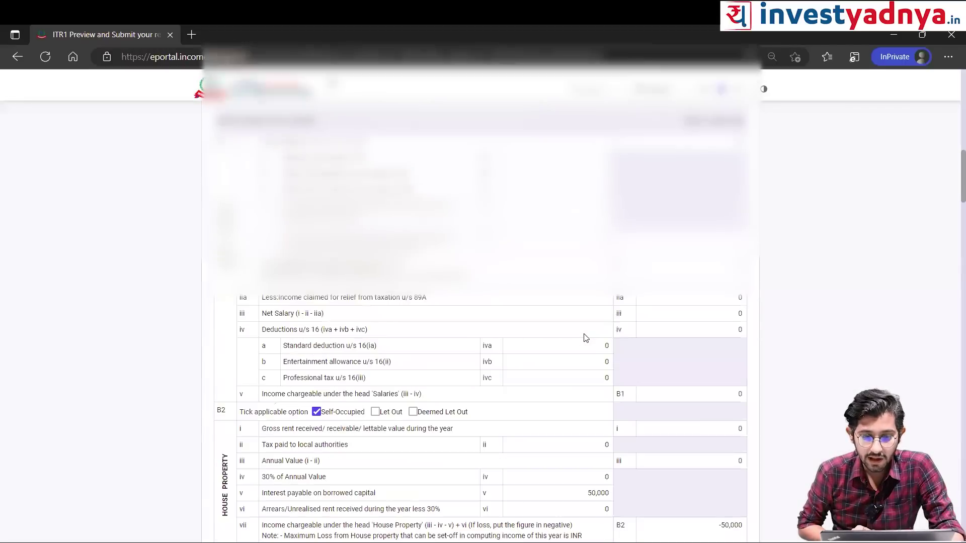
{"action": "scroll", "coordinate": [585, 339], "scroll_direction": "down", "scroll_amount": 15}
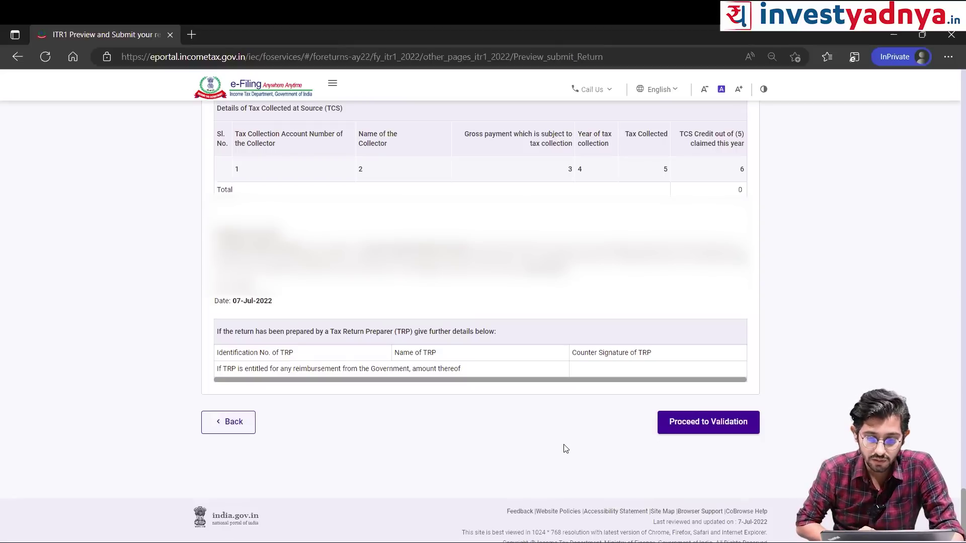
{"action": "left_click", "coordinate": [693, 432]}
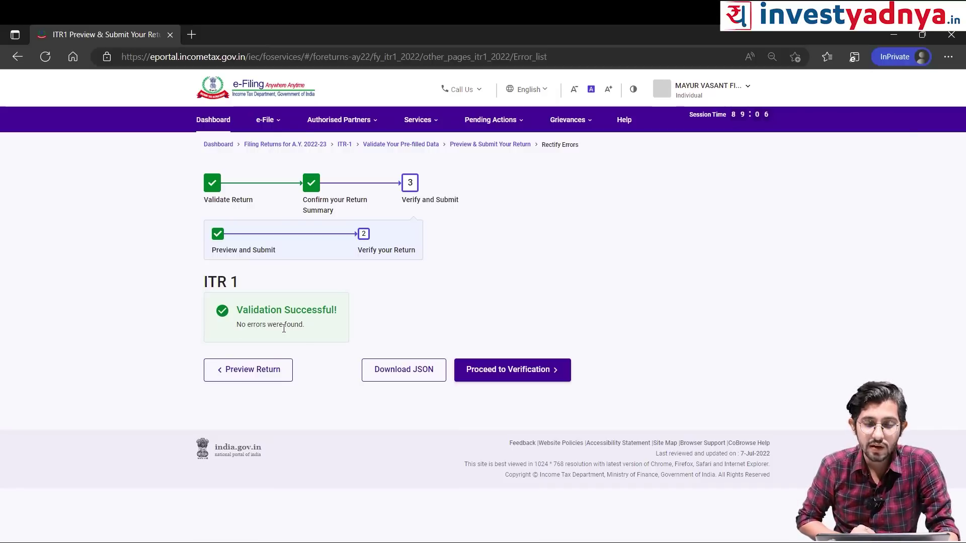
- Proceed to verification of the validated return and continue with e-Verify Later as the verification method
{"action": "left_click", "coordinate": [488, 378]}
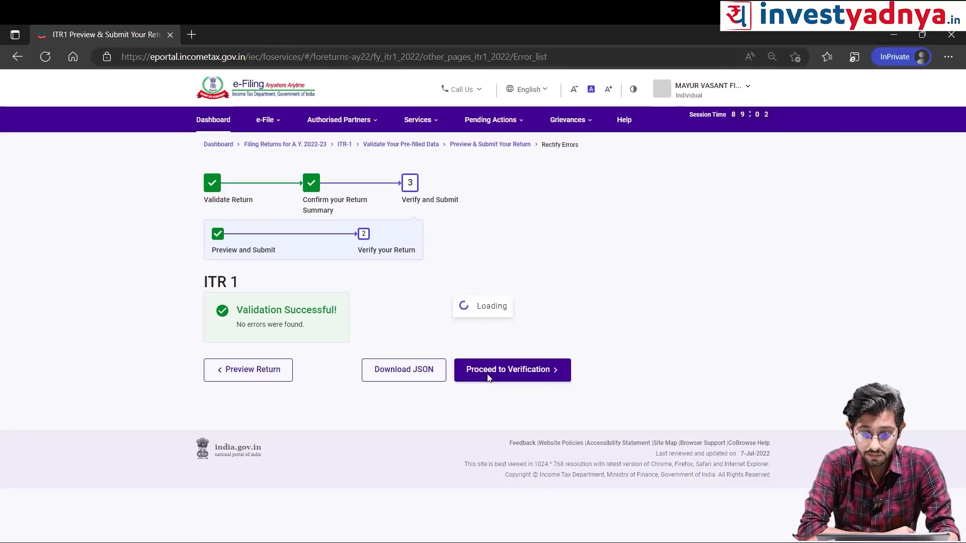
{"action": "scroll", "coordinate": [489, 377], "scroll_direction": "down", "scroll_amount": 2}
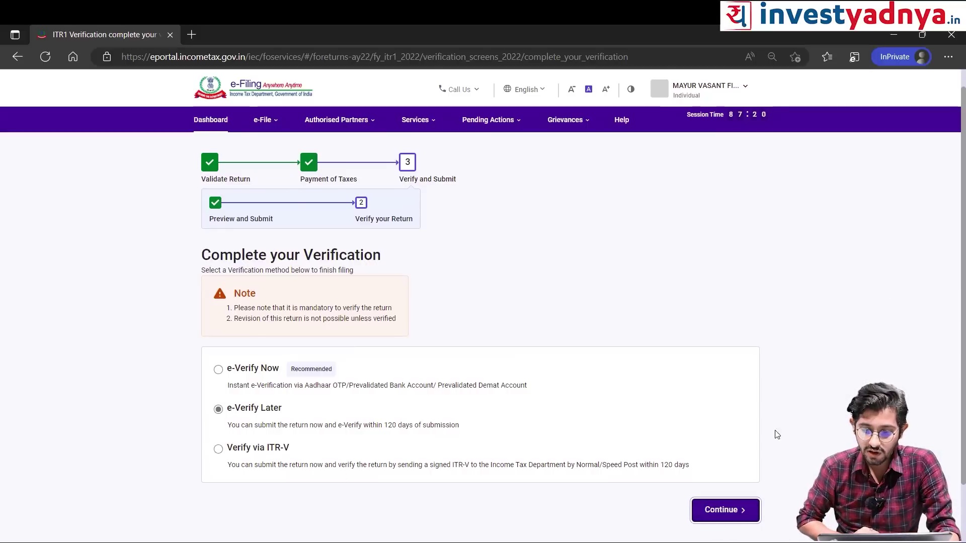
{"action": "left_click", "coordinate": [723, 511]}
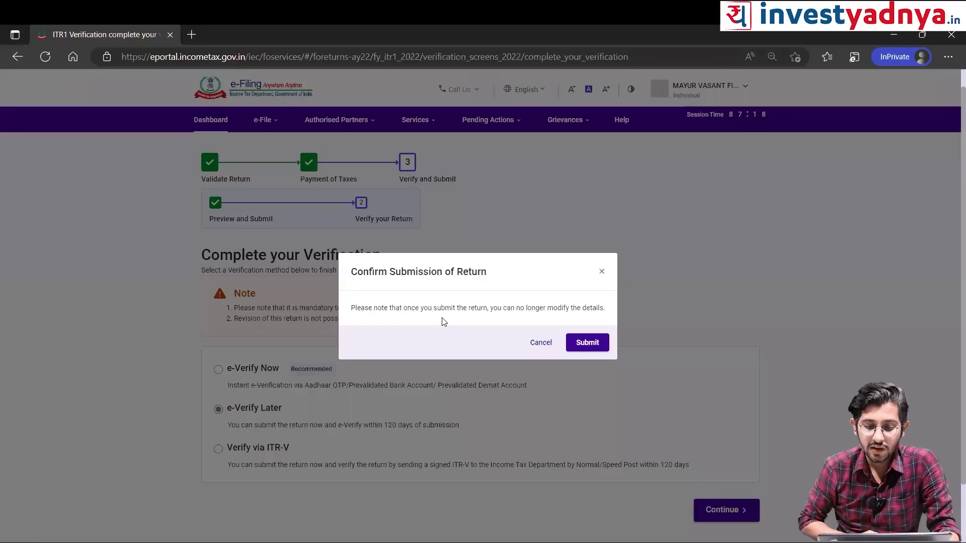